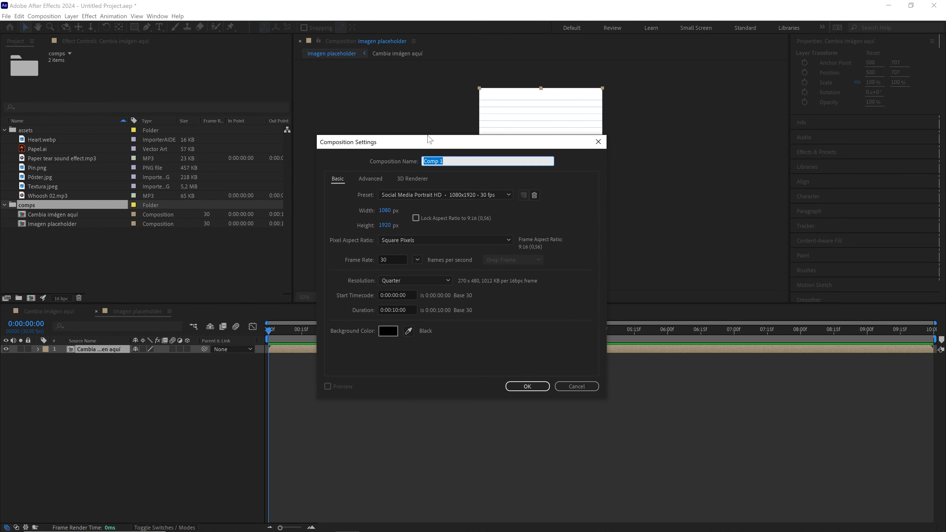
# - Create a 2000 × 2000 px, 30 fps, 10-second composition named "Imagen comp" and add the Imagen placeholder composition to it
pyautogui.write('Imagen c')
pyautogui.click(385, 211)
pyautogui.write('2000')
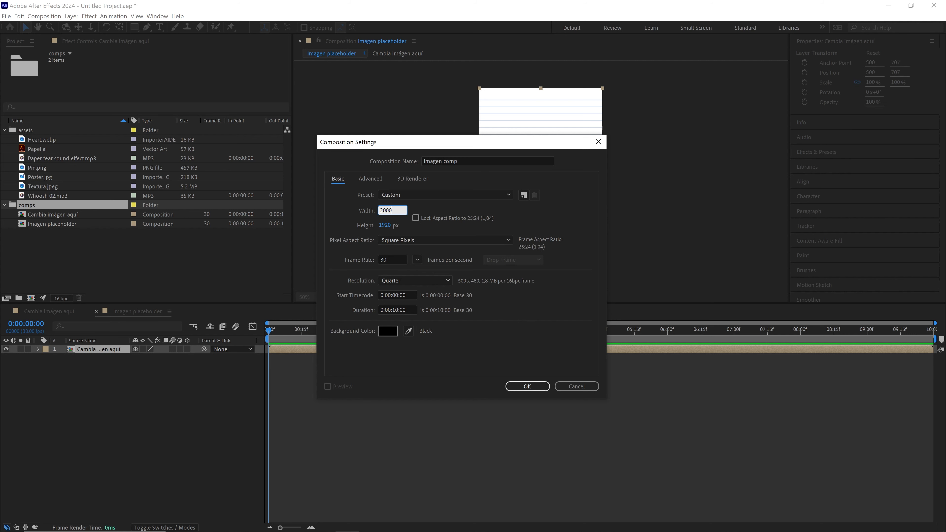
pyautogui.click(385, 224)
pyautogui.write('2000')
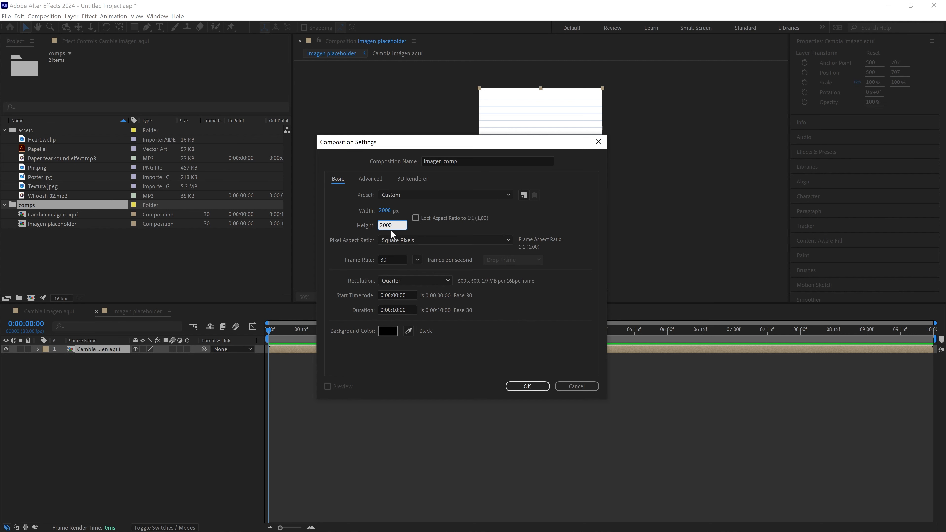
pyautogui.click(398, 259)
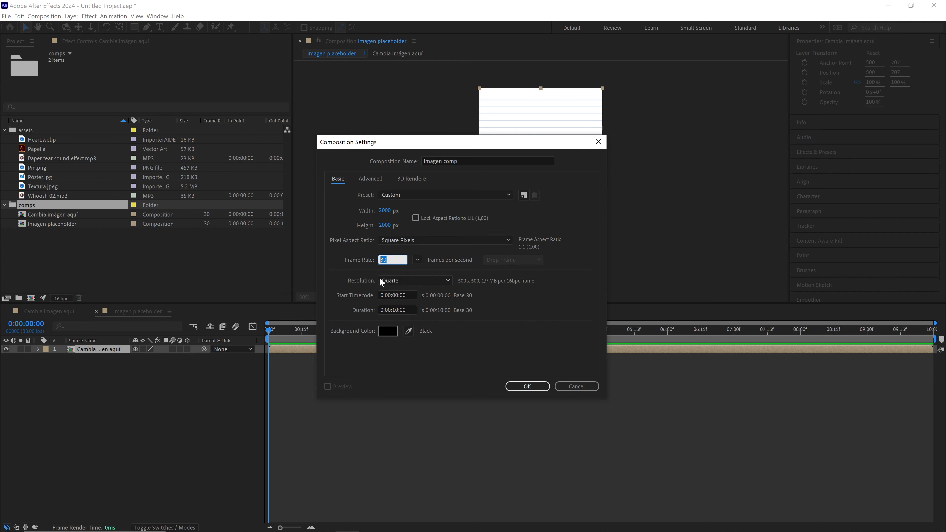
pyautogui.click(409, 309)
pyautogui.click(527, 386)
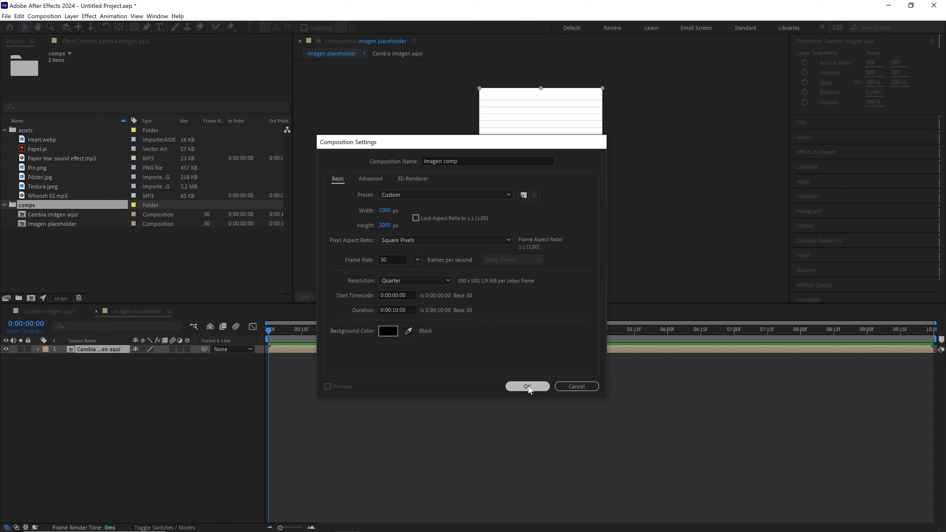
pyautogui.scroll(-2, 564, 179)
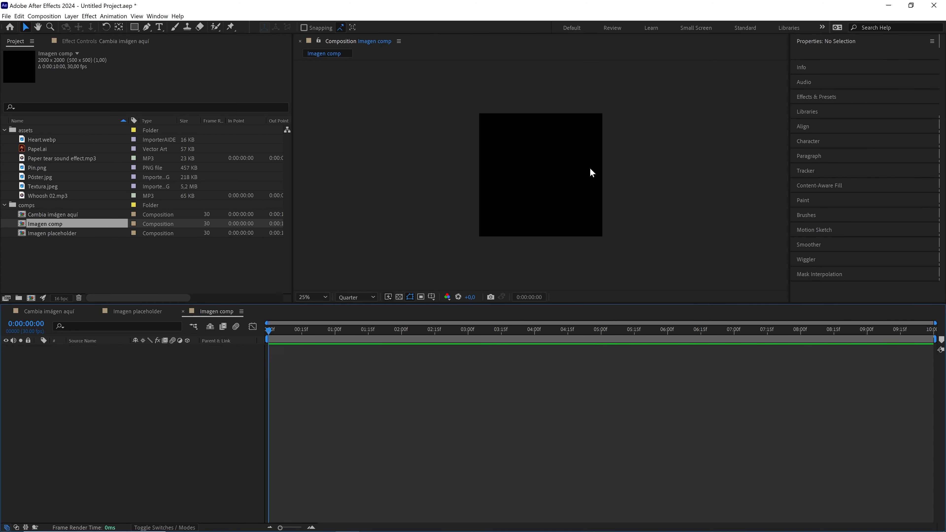
pyautogui.moveTo(52, 234); pyautogui.dragTo(127, 363)
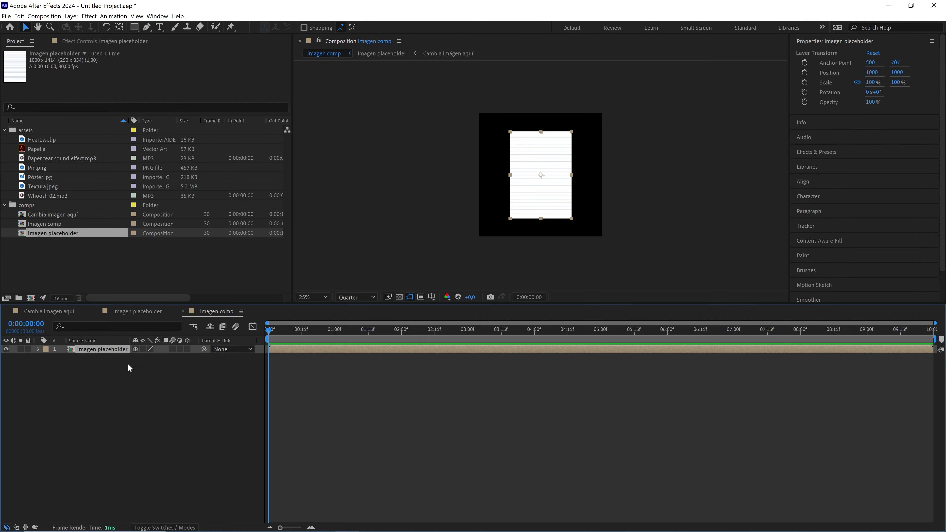
# - Create a 1080 × 1920 px composition named "Main" in the comps folder, at 30 fps and 10 seconds long
pyautogui.click(29, 204)
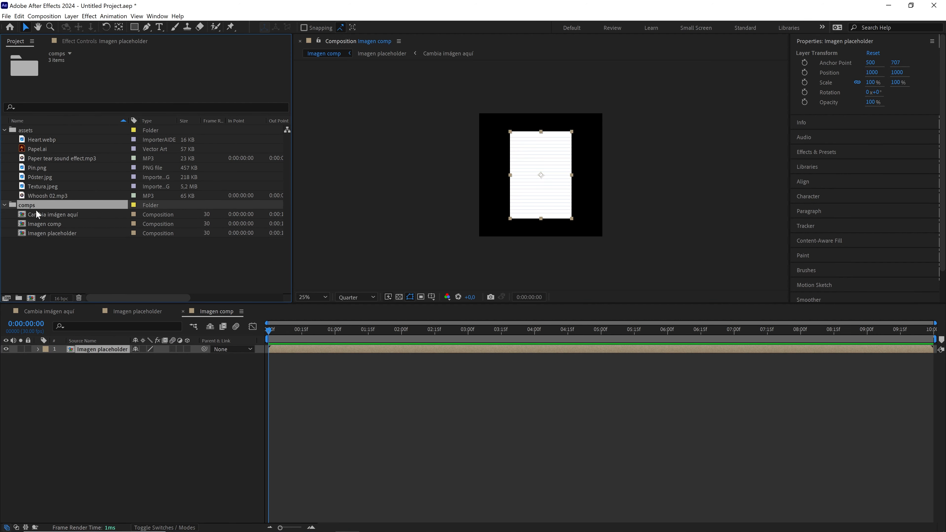
pyautogui.click(43, 16)
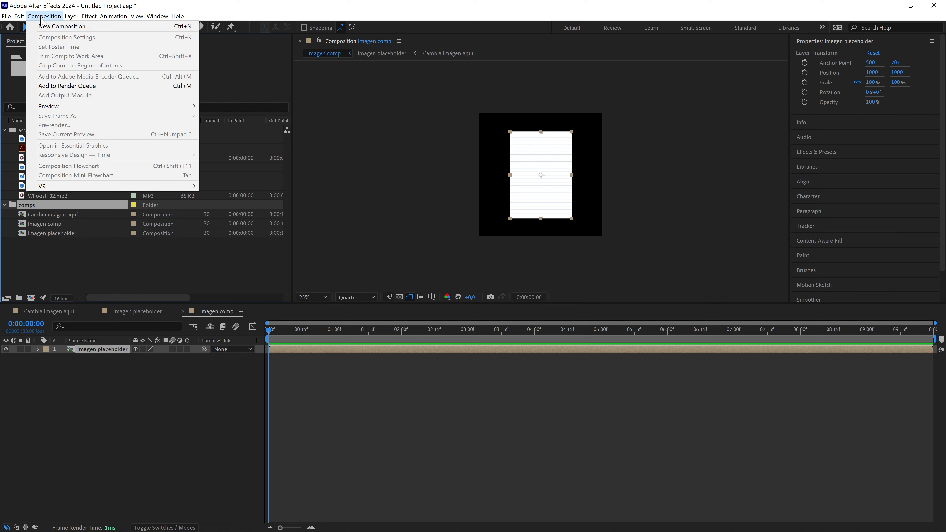
pyautogui.click(51, 26)
pyautogui.write('Main')
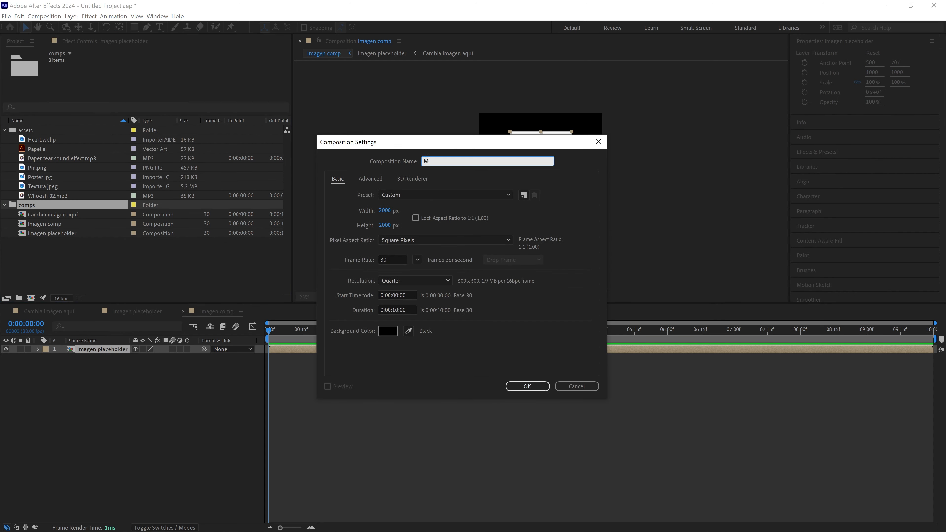
pyautogui.click(391, 208)
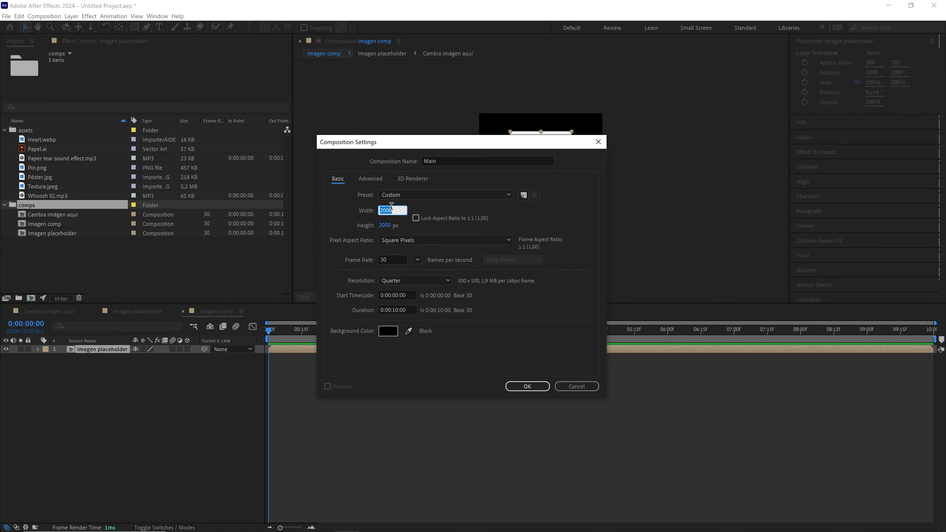
pyautogui.write('1080')
pyautogui.click(382, 225)
pyautogui.write('1920')
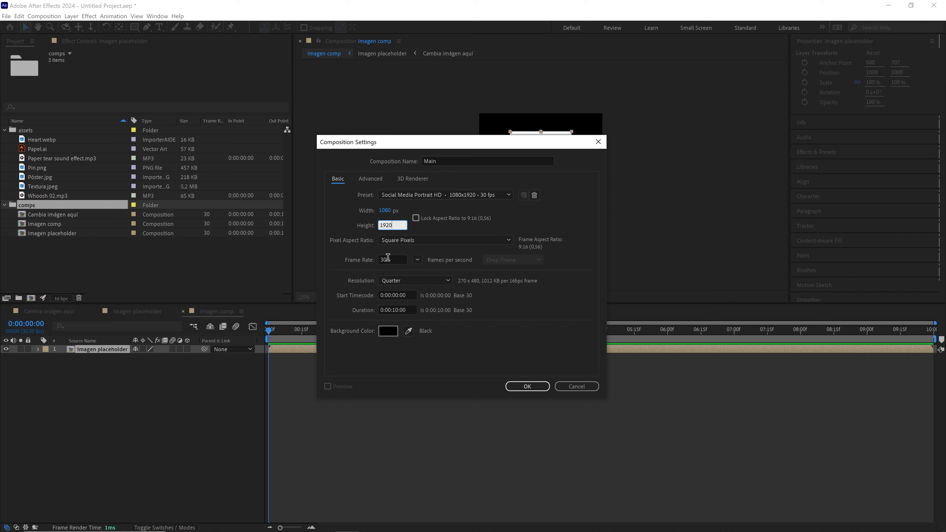
pyautogui.click(399, 258)
pyautogui.click(409, 309)
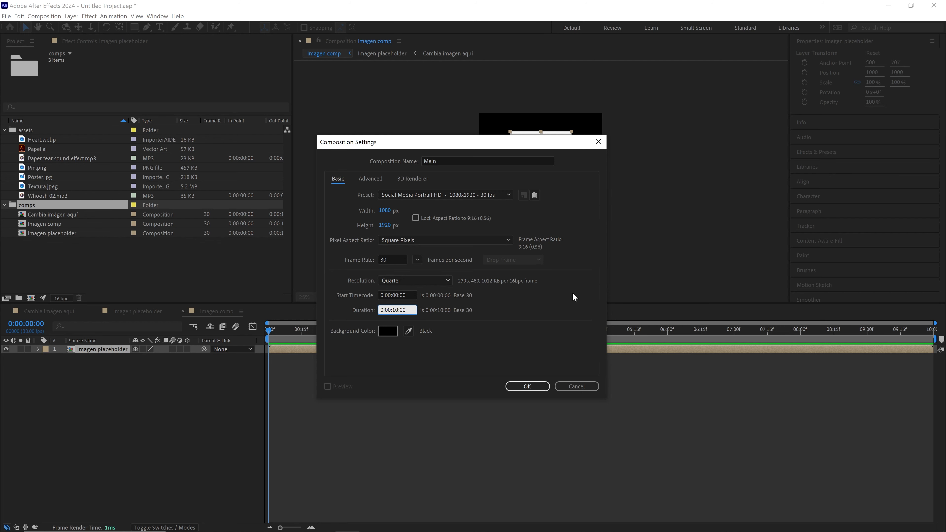
pyautogui.click(532, 386)
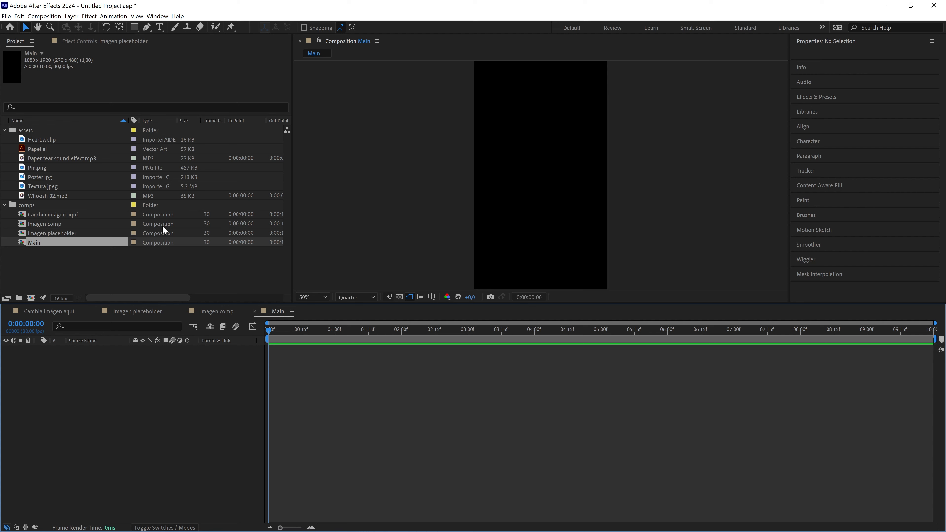
# - Add Imagen comp as a layer in the Main composition and set its scale to 75%
pyautogui.click(62, 224)
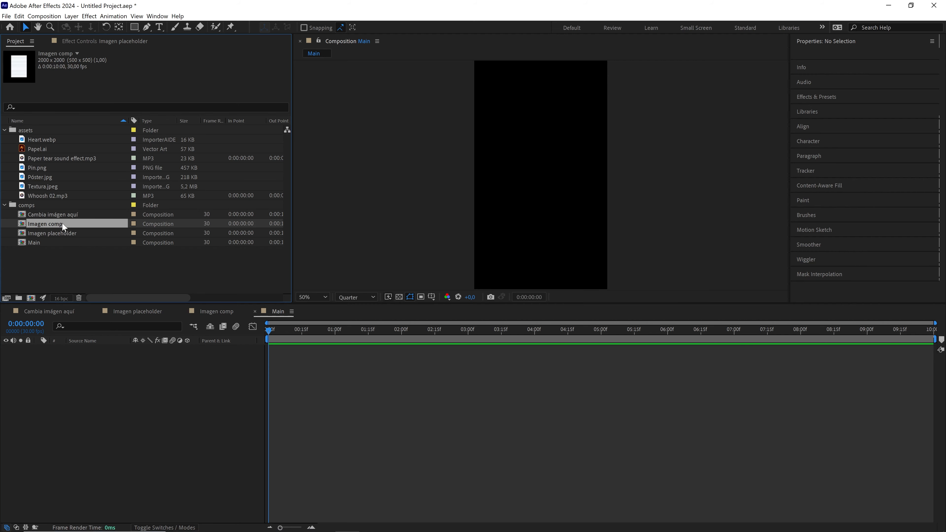
pyautogui.hotkey('ctrl', '/')
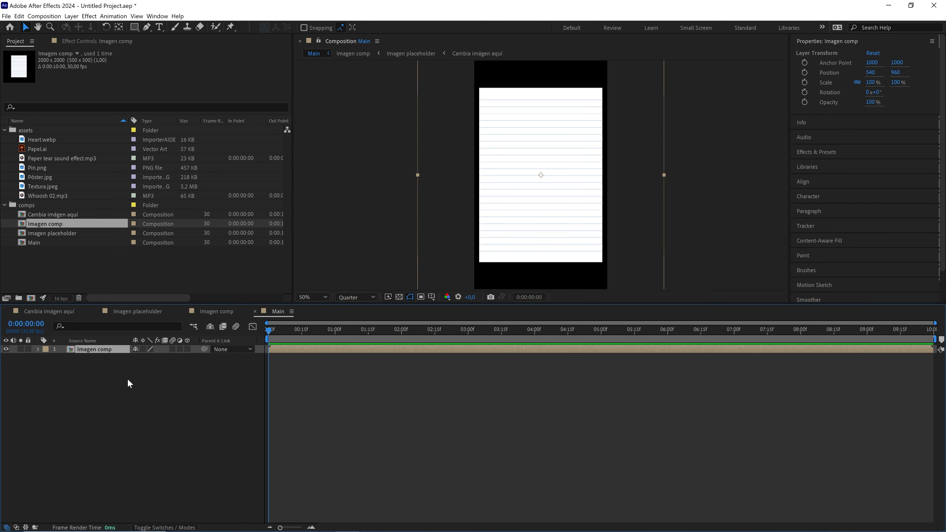
pyautogui.press('s')
pyautogui.click(166, 357)
pyautogui.write('75')
pyautogui.click(173, 417)
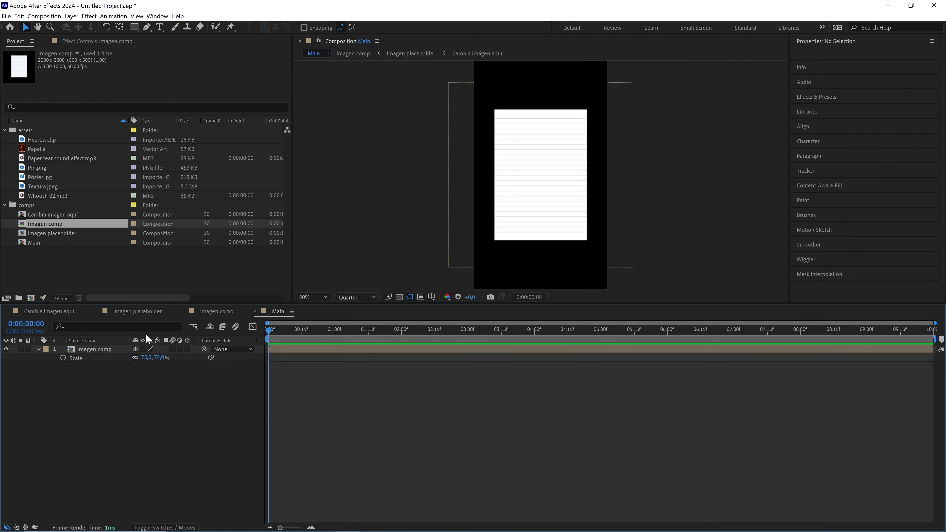
# - Turn the Imagen comp layer in Main into a 3D layer
pyautogui.click(128, 348)
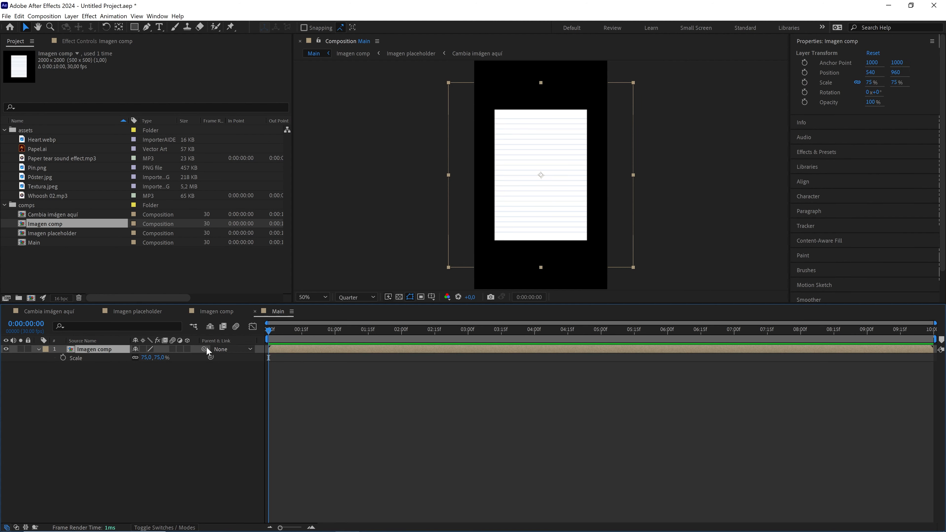
pyautogui.press('F4')
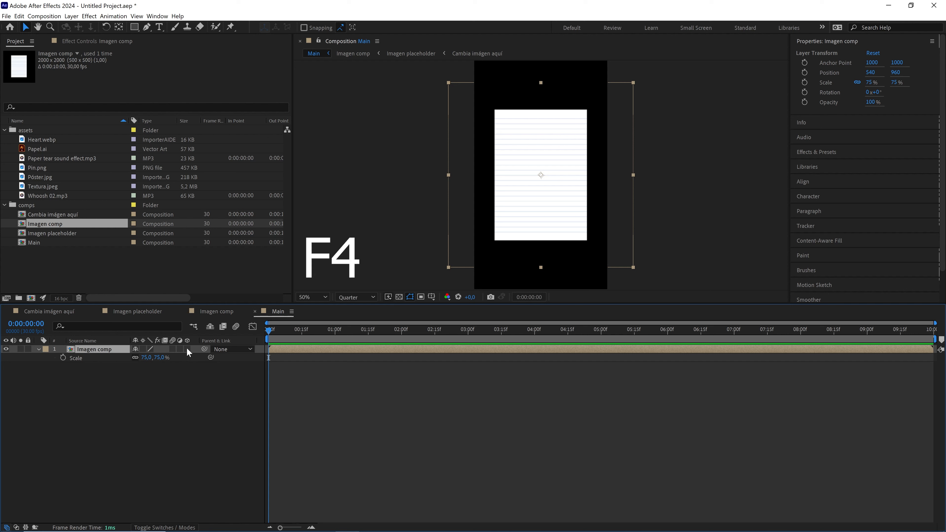
pyautogui.press('F4')
pyautogui.click(188, 349)
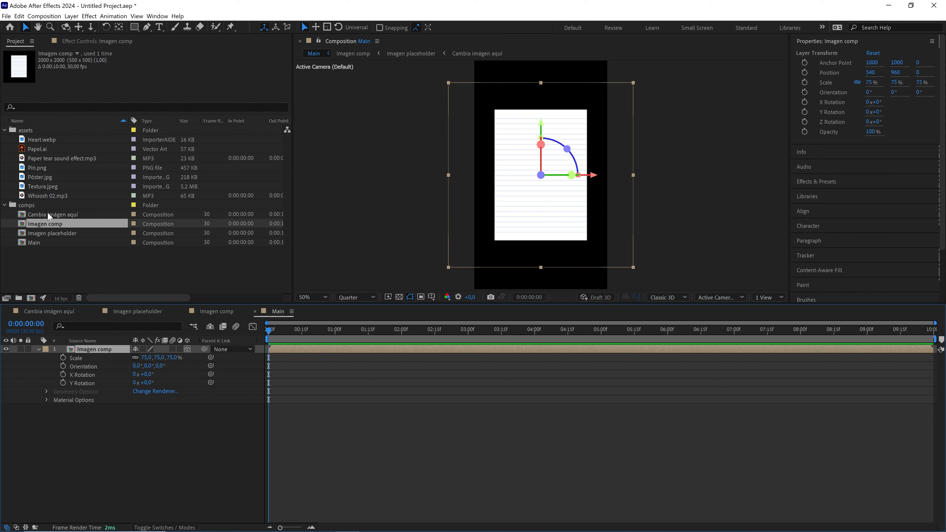
# - Open the Cambia imágen aquí composition, add the text "I" on the lined paper, and center its anchor point
pyautogui.doubleClick(54, 215)
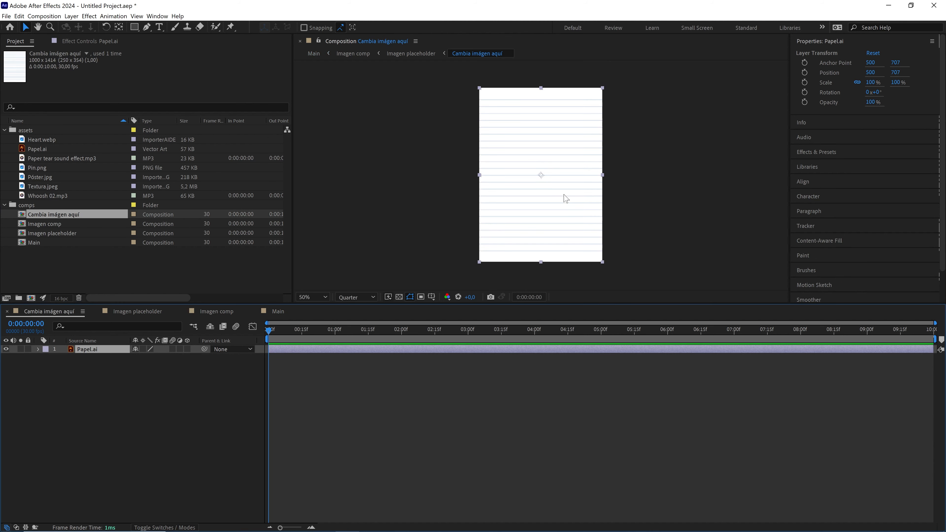
pyautogui.scroll(1, 564, 195)
pyautogui.moveTo(550, 151); pyautogui.dragTo(554, 177)
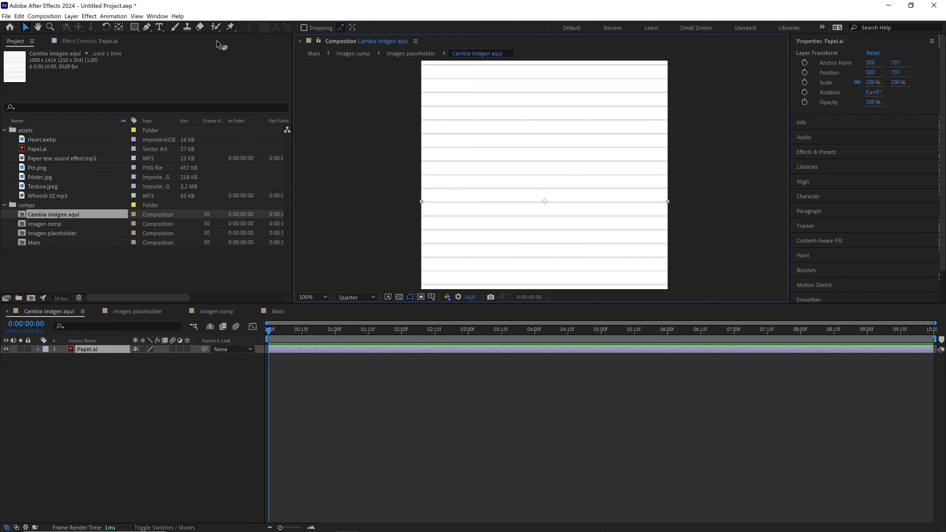
pyautogui.click(160, 27)
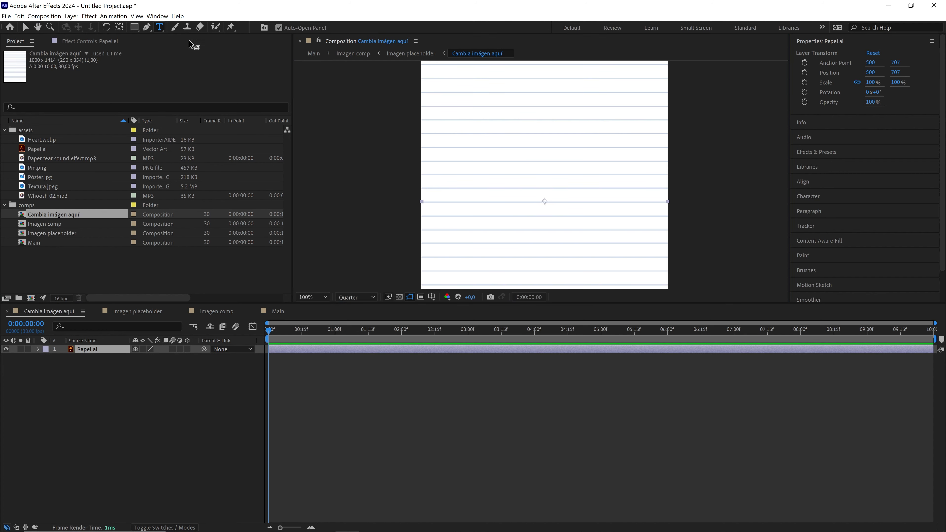
pyautogui.click(484, 139)
pyautogui.write('I')
pyautogui.click(26, 27)
pyautogui.hotkey('ctrl', 'alt', 'Home')
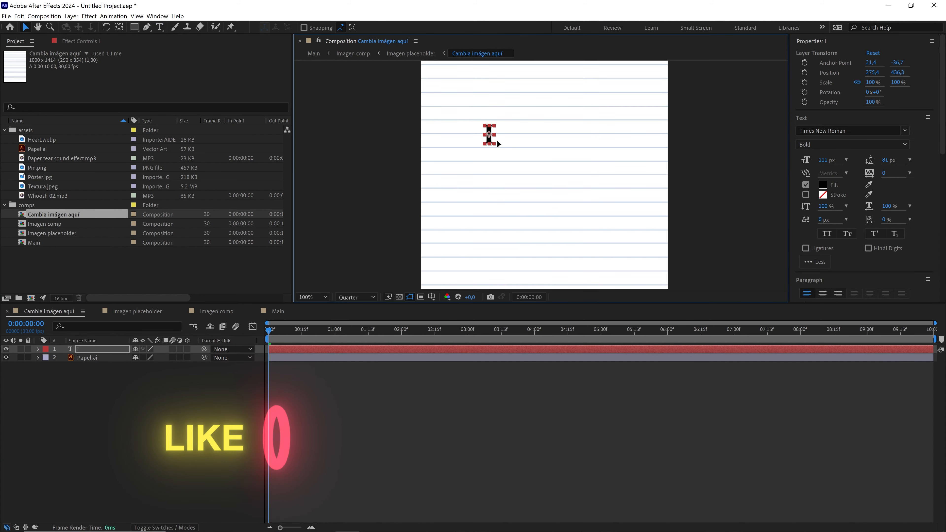
# - Enlarge the "I" text to about 208% and set its font to American Typewriter ITC Pro Medium
pyautogui.moveTo(494, 140); pyautogui.dragTo(492, 165)
pyautogui.click(872, 132)
pyautogui.write('amer')
pyautogui.click(850, 214)
# - Duplicate the "I" text layer and change the copy's text to "Motion Graphics" on two lines
pyautogui.hotkey('ctrl', 'd')
pyautogui.doubleClick(491, 165)
pyautogui.write('Motion')
pyautogui.press('Return')
pyautogui.write('Graphics')
pyautogui.click(26, 27)
pyautogui.scroll(-1, 522, 176)
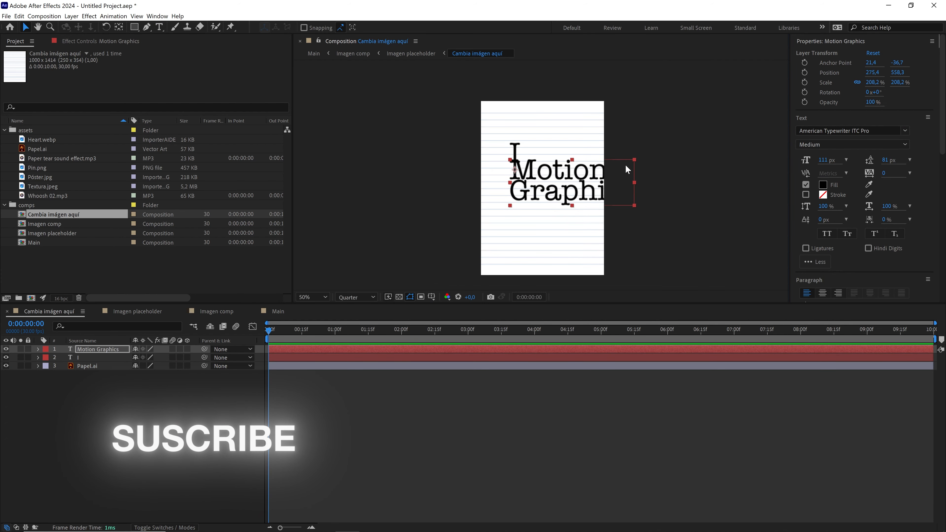
# - Scale the "Motion Graphics" text down to about 146% and arrange it below the "I" on the paper
pyautogui.moveTo(635, 206); pyautogui.dragTo(599, 195)
pyautogui.moveTo(531, 173); pyautogui.dragTo(506, 200)
pyautogui.moveTo(515, 153); pyautogui.dragTo(501, 169)
pyautogui.moveTo(505, 200); pyautogui.dragTo(513, 199)
# - Show the title/action safe guides and adjust the "Motion Graphics" and "I" texts just inside the paper's left safe margin
pyautogui.scroll(1, 513, 199)
pyautogui.click(431, 297)
pyautogui.click(447, 309)
pyautogui.scroll(1, 521, 209)
pyautogui.moveTo(529, 160); pyautogui.dragTo(529, 182)
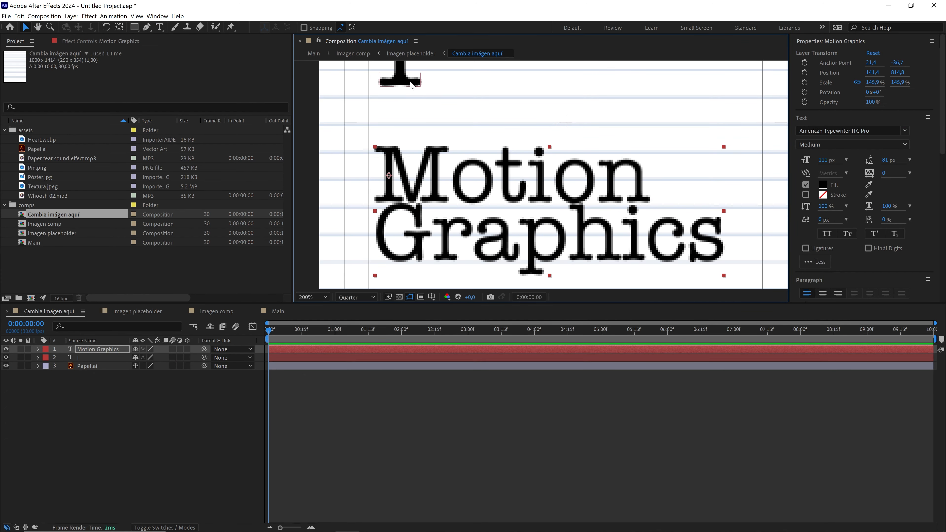
pyautogui.moveTo(400, 71); pyautogui.dragTo(400, 94)
pyautogui.scroll(-1, 447, 123)
pyautogui.moveTo(549, 176); pyautogui.dragTo(520, 173)
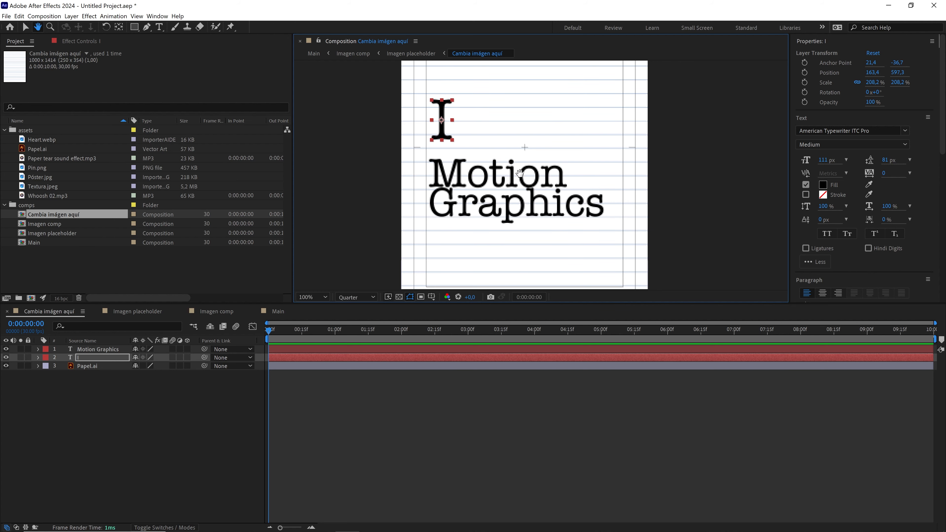
# - Add Heart.webp to the composition, shrink it to about 13.6%, and place it level with the "I" on its right
pyautogui.click(52, 141)
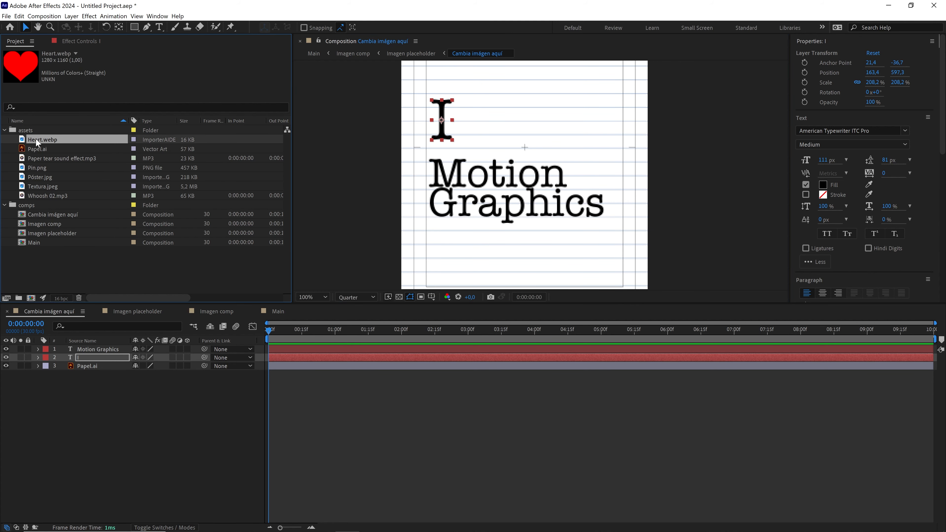
pyautogui.moveTo(49, 144); pyautogui.dragTo(534, 165)
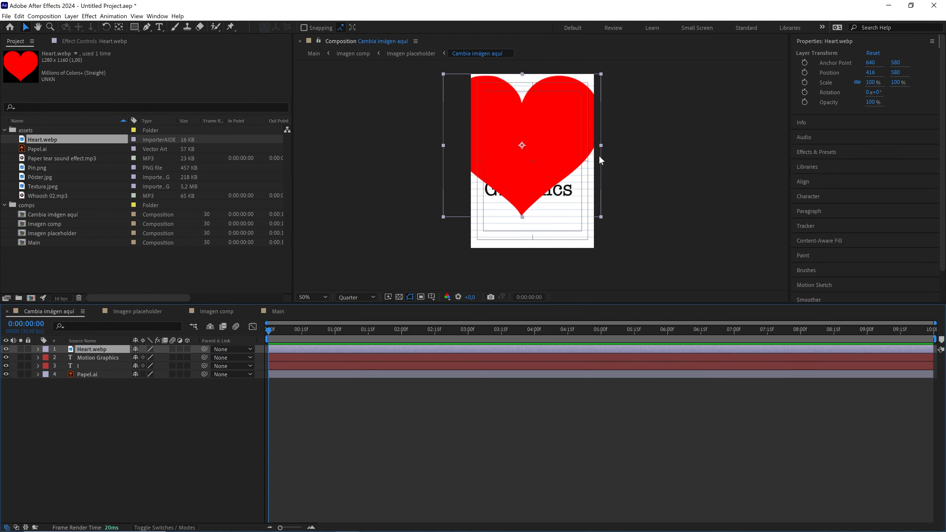
pyautogui.moveTo(602, 149); pyautogui.dragTo(600, 241)
pyautogui.scroll(2, 541, 175)
pyautogui.moveTo(599, 167); pyautogui.dragTo(513, 173)
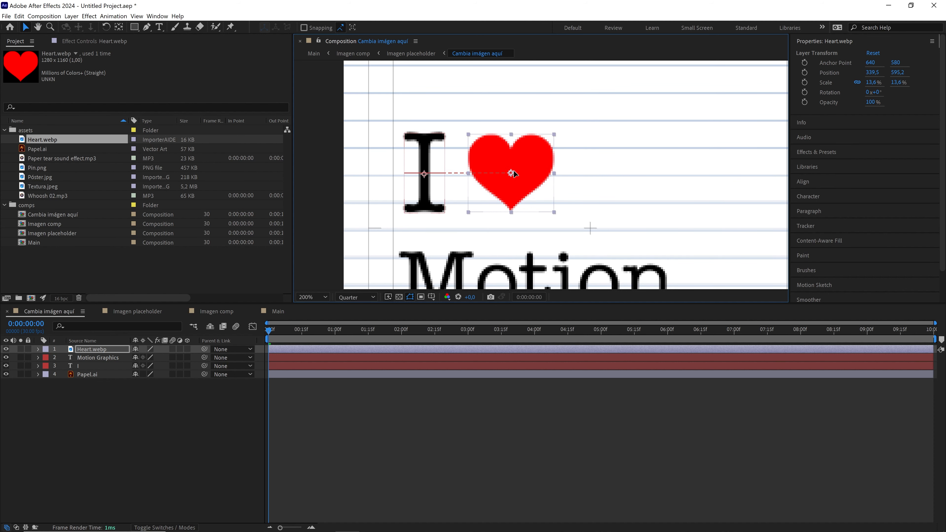
# - Shift the heart slightly left so it sits closer to the "I", at about X 327.5
pyautogui.scroll(-2, 522, 174)
pyautogui.moveTo(554, 197); pyautogui.dragTo(539, 171)
pyautogui.scroll(1, 546, 175)
pyautogui.moveTo(499, 127); pyautogui.dragTo(496, 127)
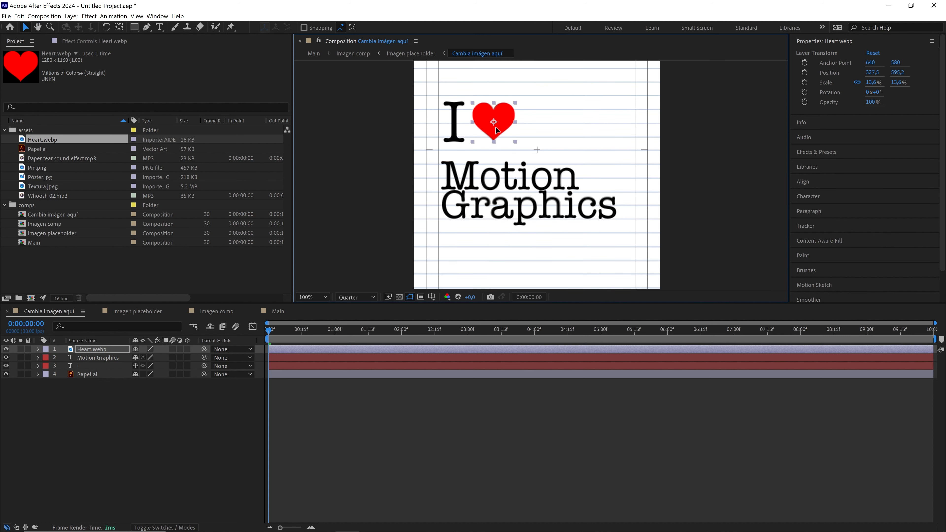
pyautogui.click(676, 189)
# - Increase the leading of the "Graphics" line to 93 px
pyautogui.doubleClick(561, 209)
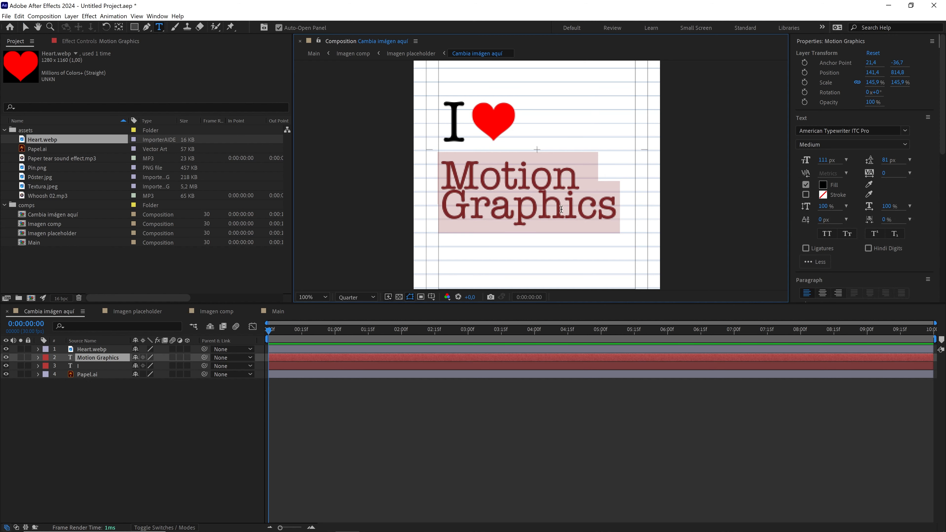
pyautogui.doubleClick(561, 209)
pyautogui.moveTo(885, 160); pyautogui.dragTo(895, 160)
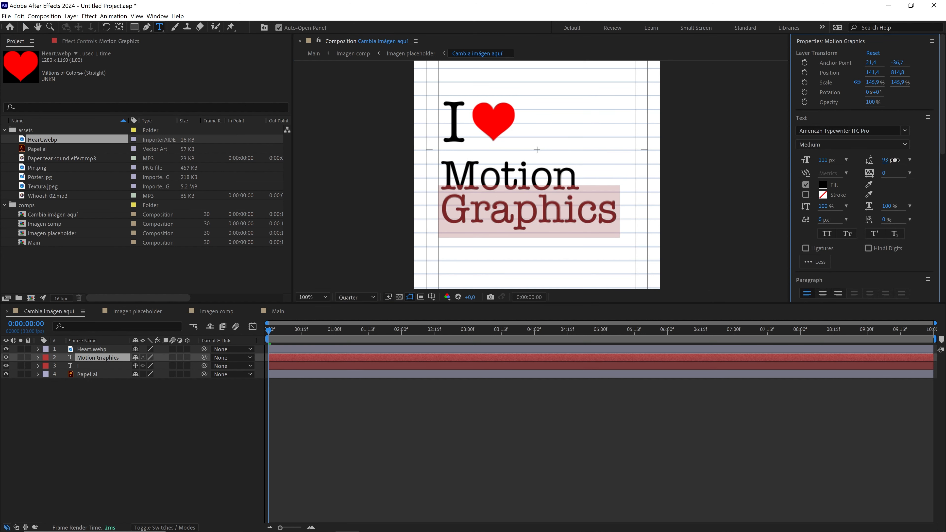
pyautogui.click(25, 27)
pyautogui.click(367, 146)
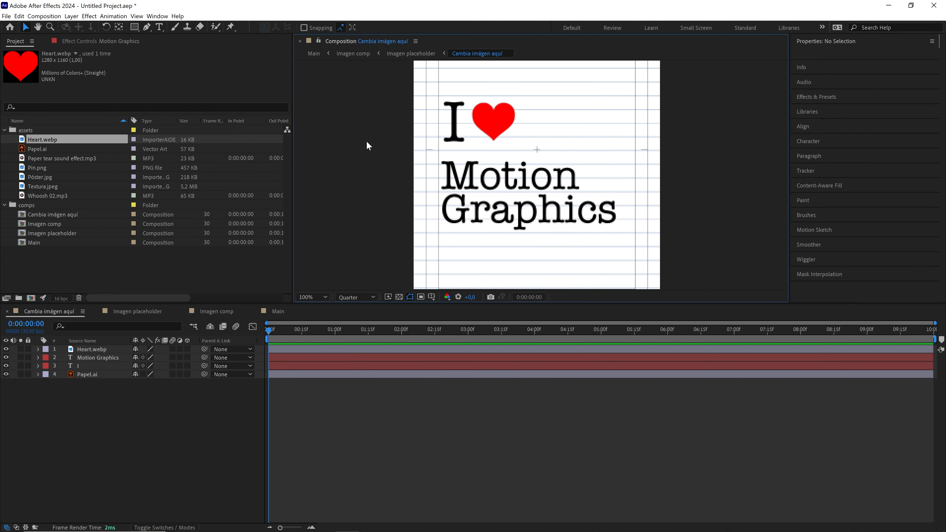
# - Apply the CC Page Turn effect to the Imagen comp layer in the Main composition
pyautogui.click(279, 312)
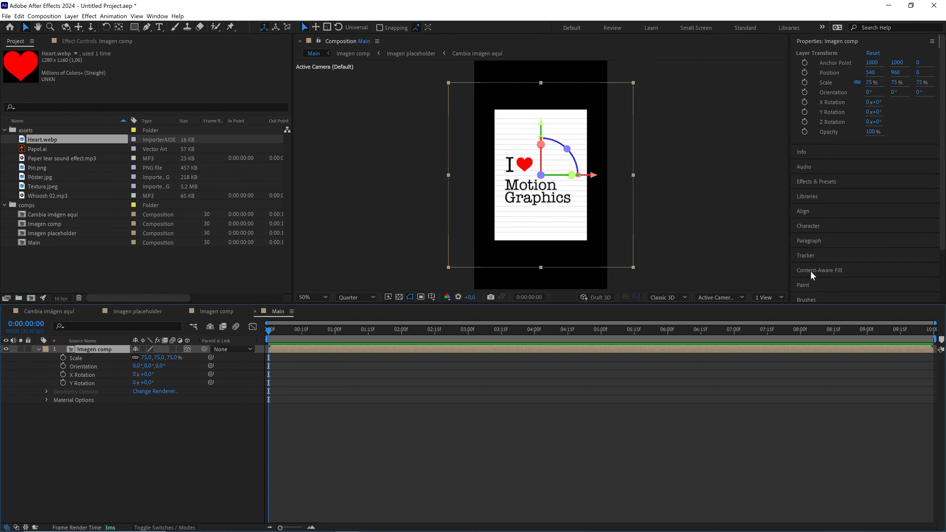
pyautogui.click(825, 185)
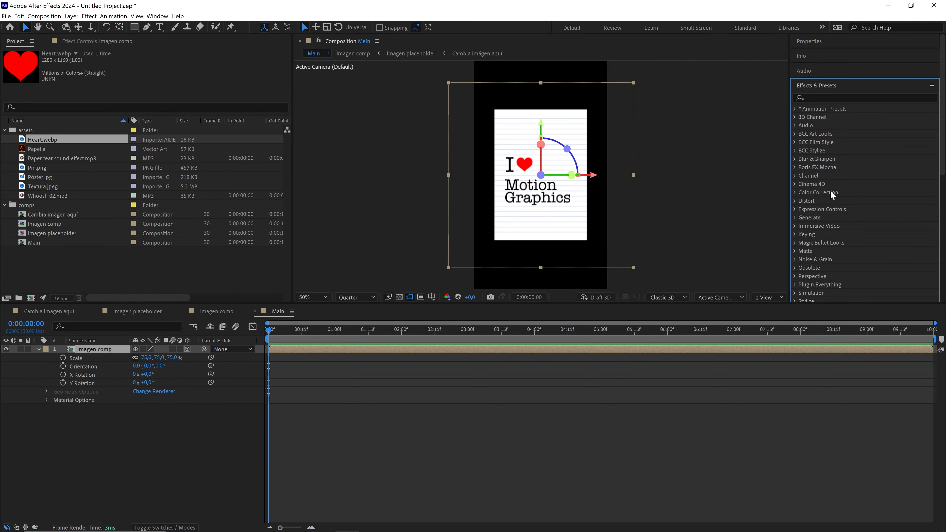
pyautogui.click(824, 96)
pyautogui.write('cc page')
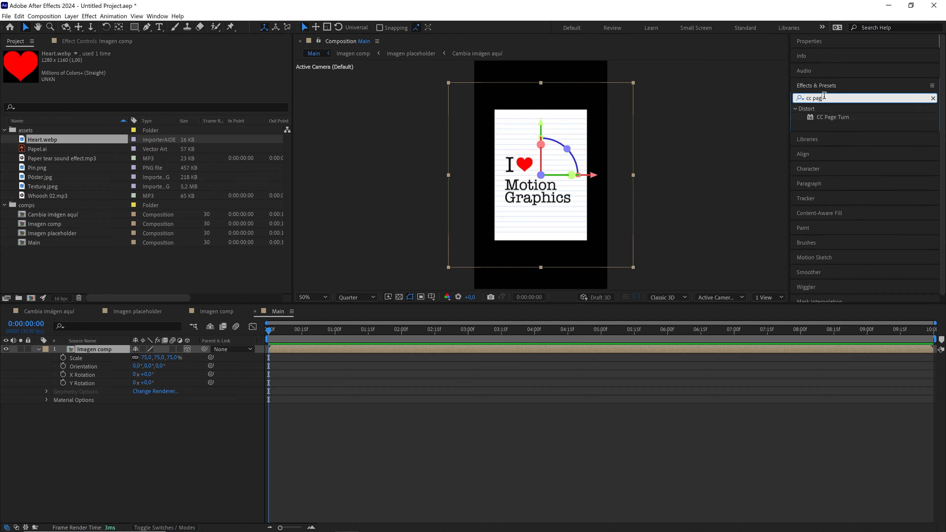
pyautogui.moveTo(846, 117); pyautogui.dragTo(95, 352)
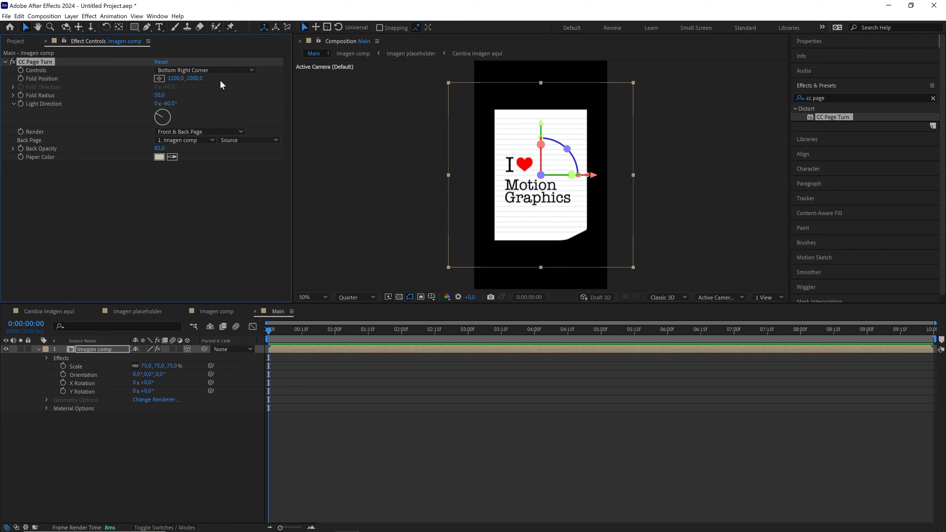
# - Try folding the page from its bottom right corner and, with Controls set to Top Left Corner, from its top left corner
pyautogui.scroll(1, 588, 179)
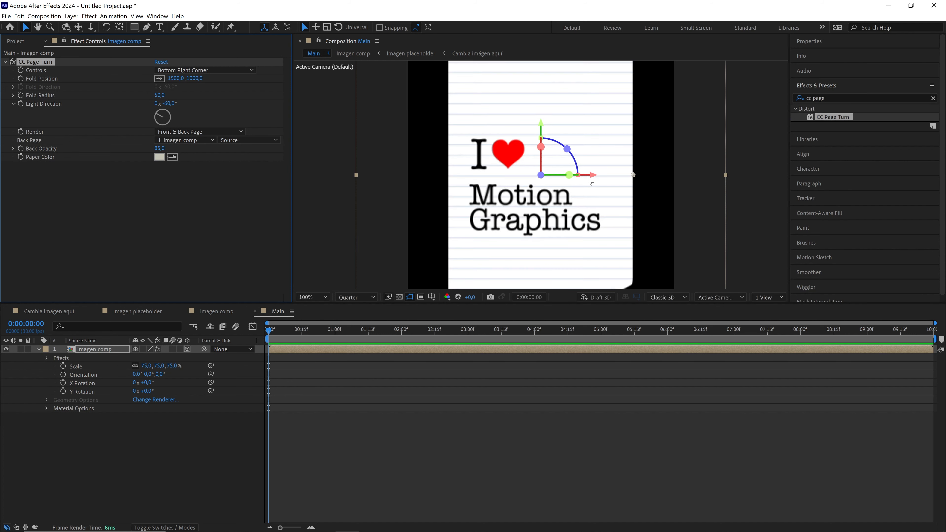
pyautogui.moveTo(623, 202); pyautogui.dragTo(499, 141)
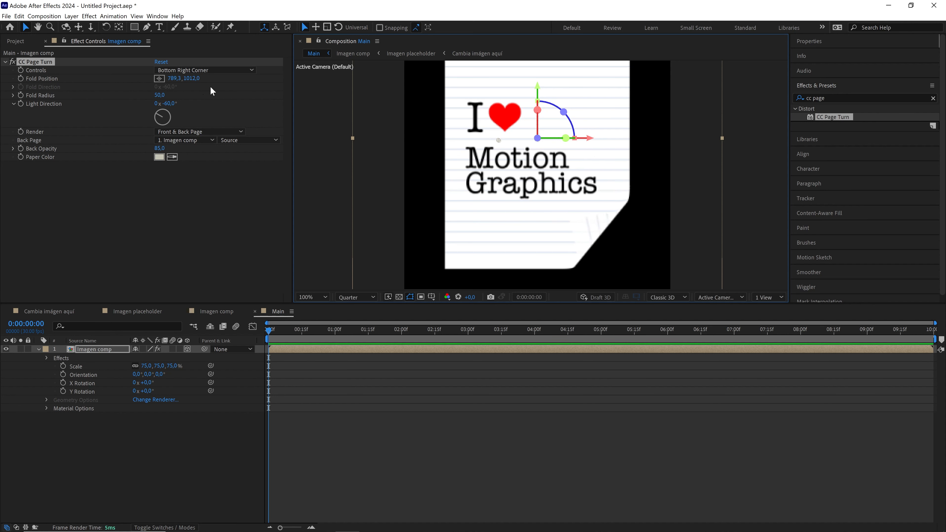
pyautogui.click(203, 71)
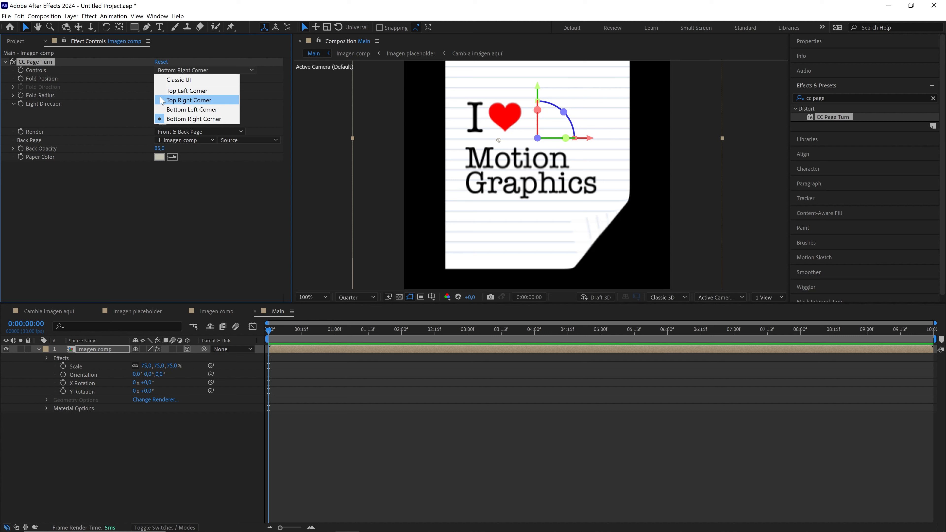
pyautogui.click(198, 94)
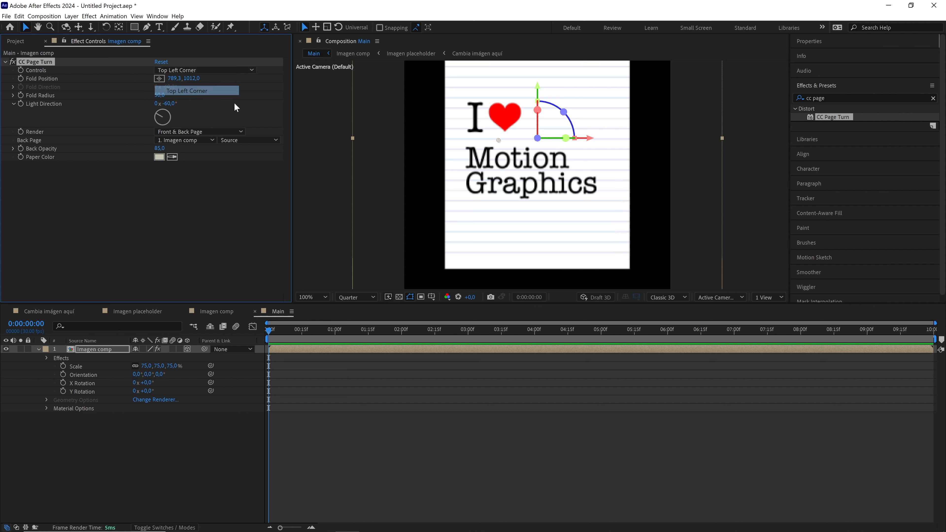
pyautogui.press(',')
pyautogui.moveTo(526, 189); pyautogui.dragTo(521, 151)
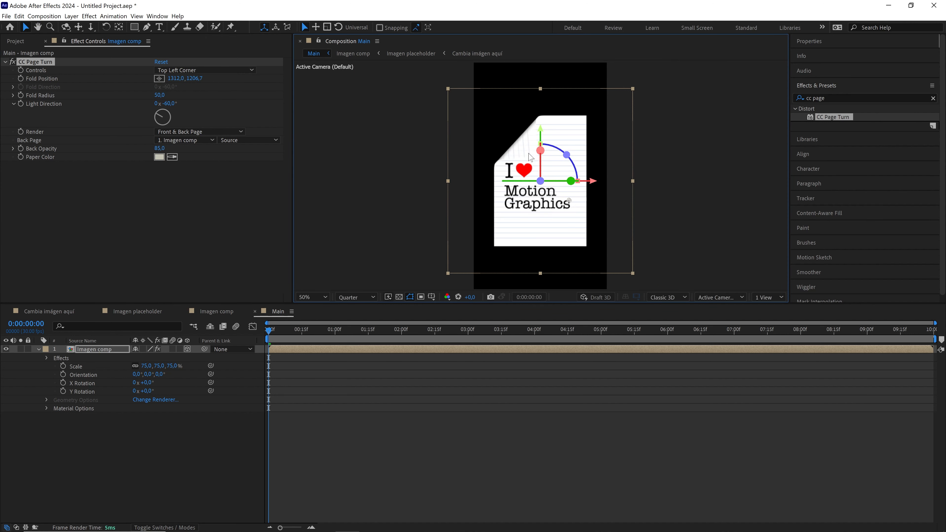
# - Set the page turn's Controls to Bottom Right Corner and move the Fold Position to about 584, 815
pyautogui.click(201, 71)
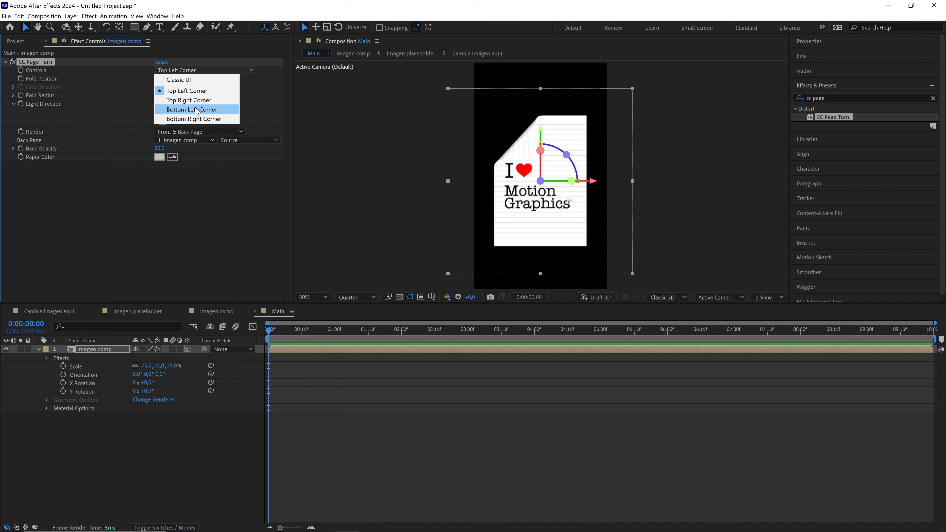
pyautogui.click(207, 122)
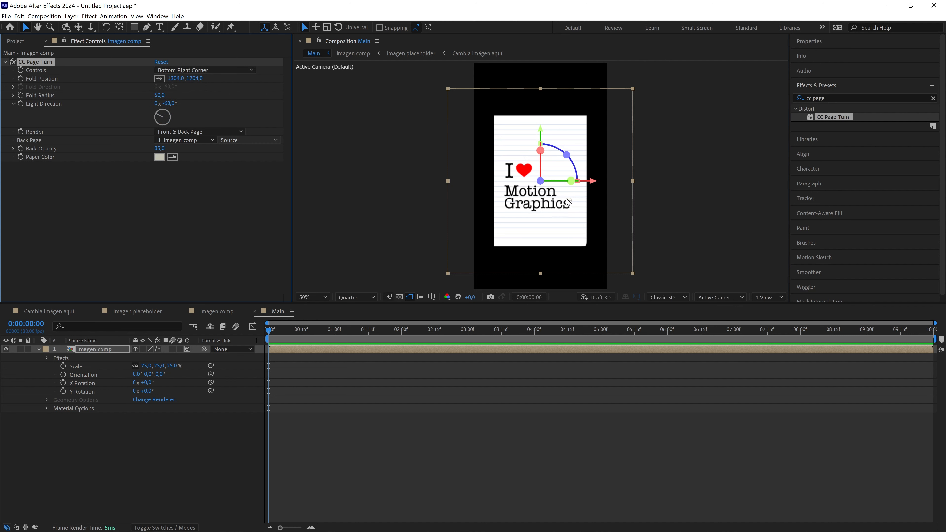
pyautogui.moveTo(504, 166); pyautogui.dragTo(502, 163)
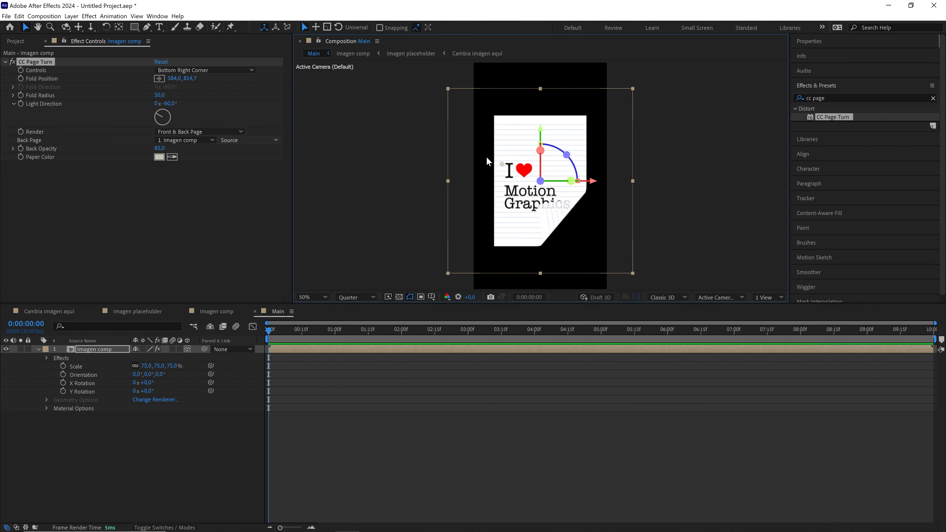
# - Try a sharper crease by lowering the page turn's Fold Radius to 0 and 4
pyautogui.scroll(1, 487, 157)
pyautogui.moveTo(472, 132); pyautogui.dragTo(517, 114)
pyautogui.press('v')
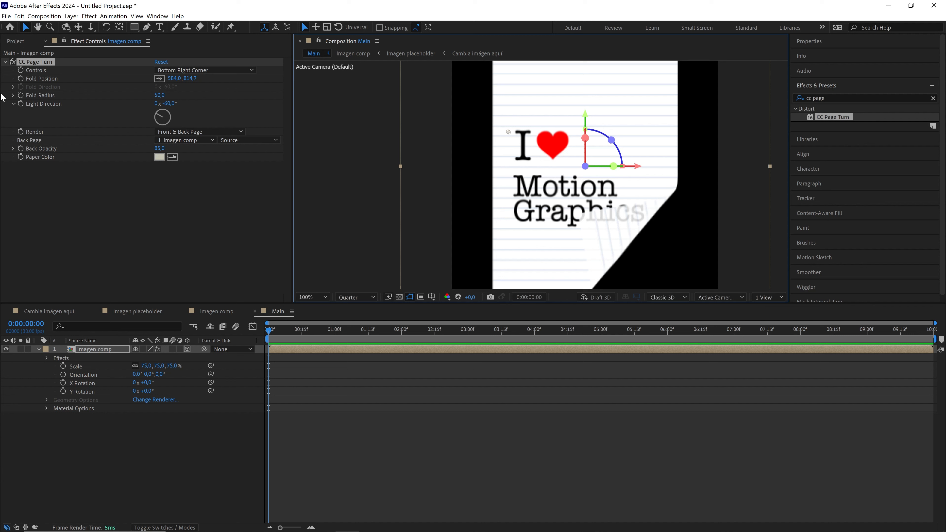
pyautogui.click(159, 95)
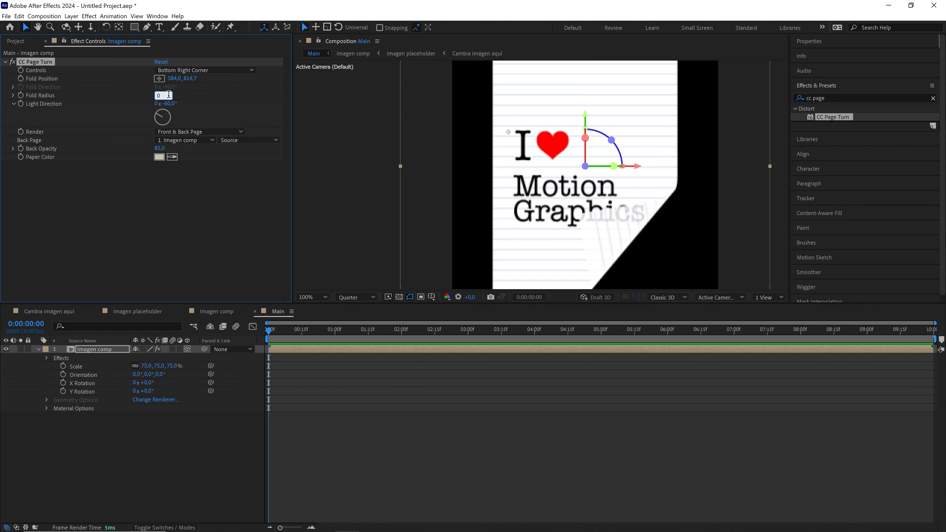
pyautogui.write('0')
pyautogui.click(213, 93)
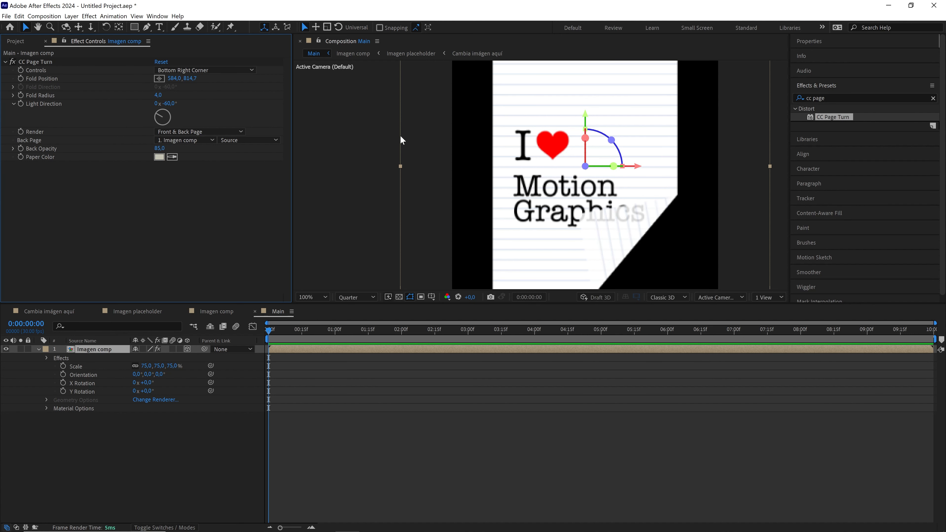
# - Check the fold's edge up close and set the composition preview resolution to Full
pyautogui.moveTo(654, 219); pyautogui.dragTo(581, 174)
pyautogui.scroll(1, 582, 176)
pyautogui.moveTo(603, 205); pyautogui.dragTo(596, 181)
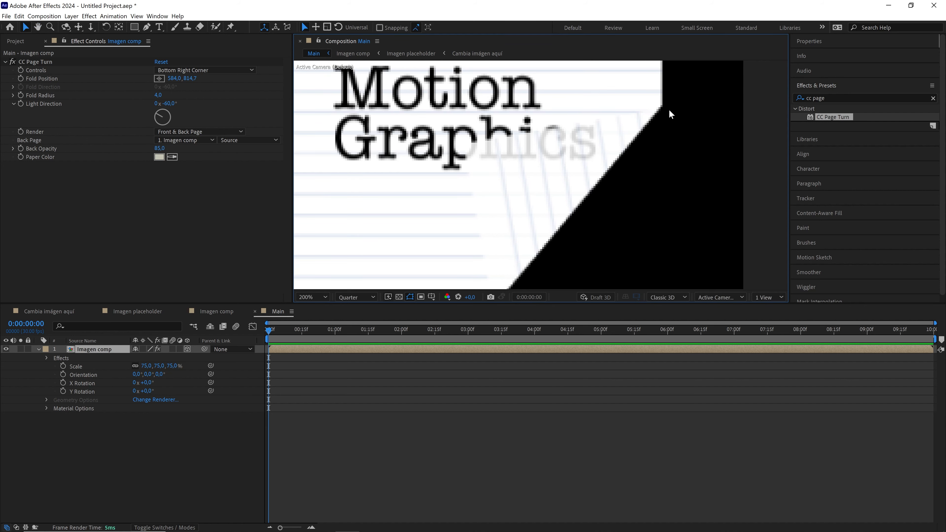
pyautogui.press('/')
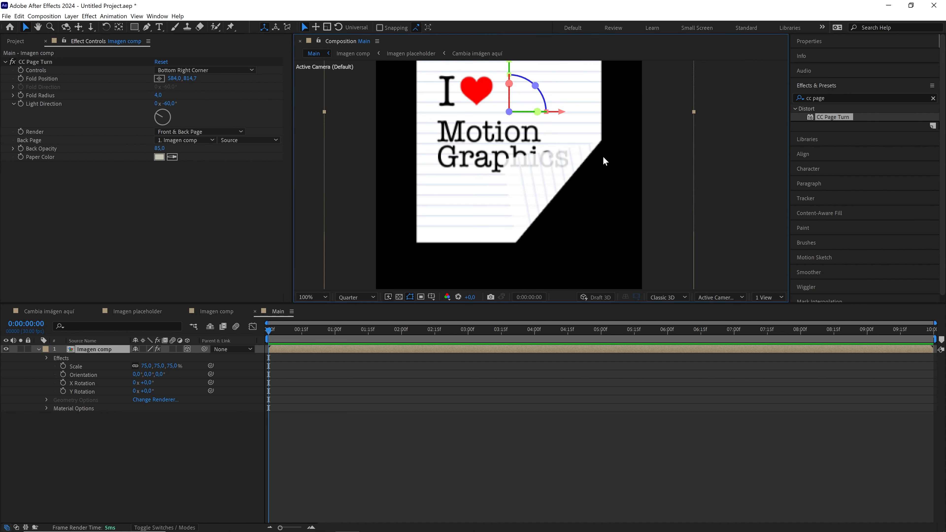
pyautogui.click(354, 298)
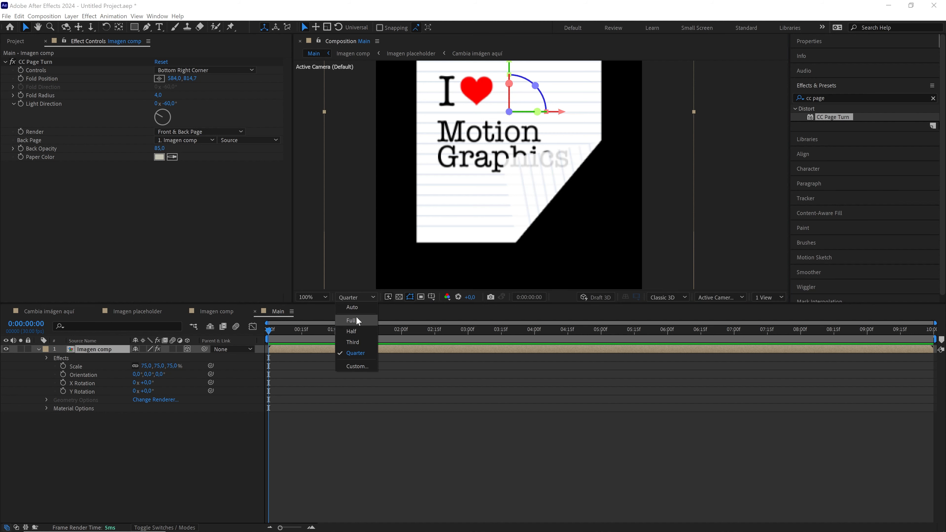
pyautogui.click(350, 327)
# - Set the page turn's Fold Radius to 100 for a softly rounded curl
pyautogui.moveTo(158, 96); pyautogui.dragTo(690, 95)
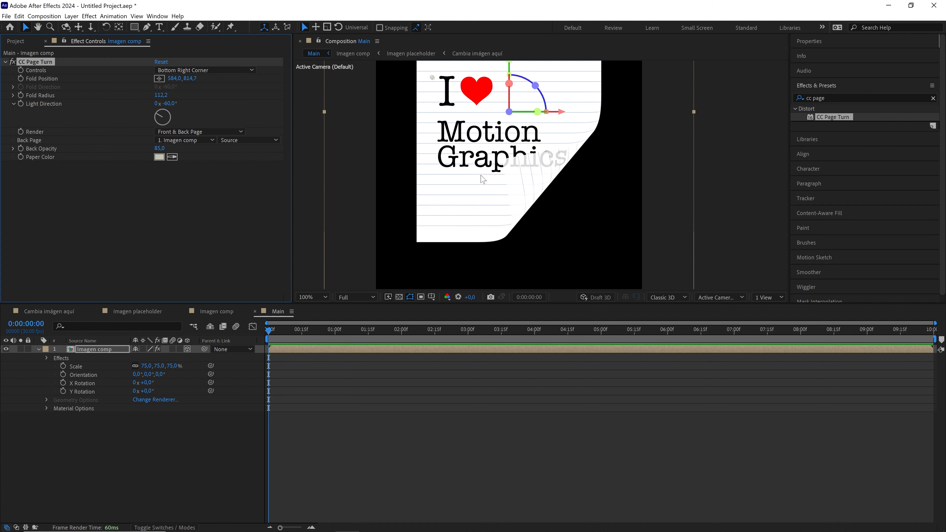
pyautogui.click(166, 96)
pyautogui.write('100')
pyautogui.click(210, 100)
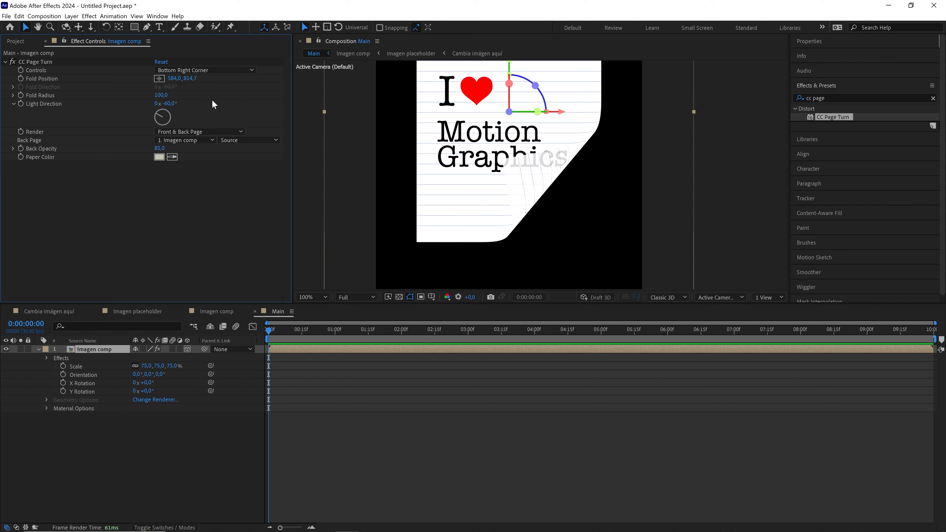
# - Set the page turn's Light Direction to 130° to shade the curled corner
pyautogui.moveTo(160, 112); pyautogui.dragTo(165, 109)
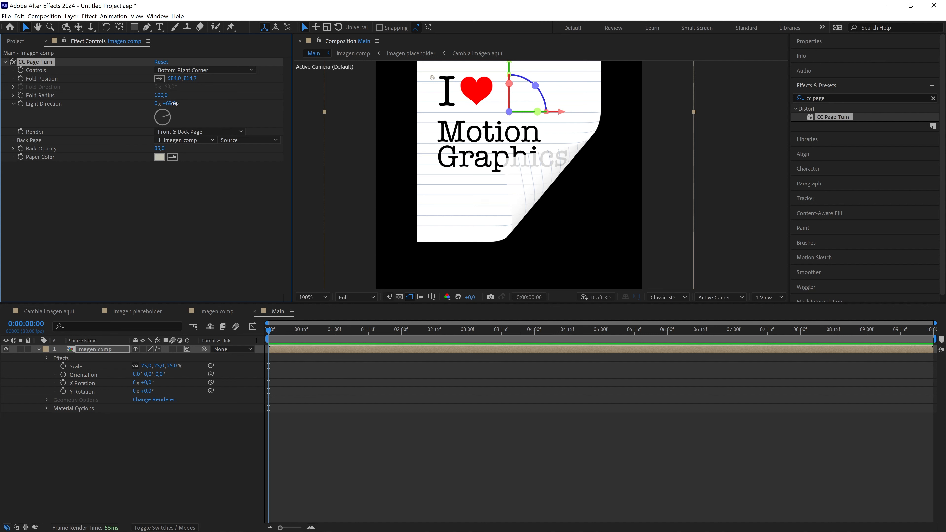
pyautogui.moveTo(170, 104)
pyautogui.mouseDown()
pyautogui.moveTo(232, 104)
pyautogui.moveTo(205, 105)
pyautogui.mouseUp()
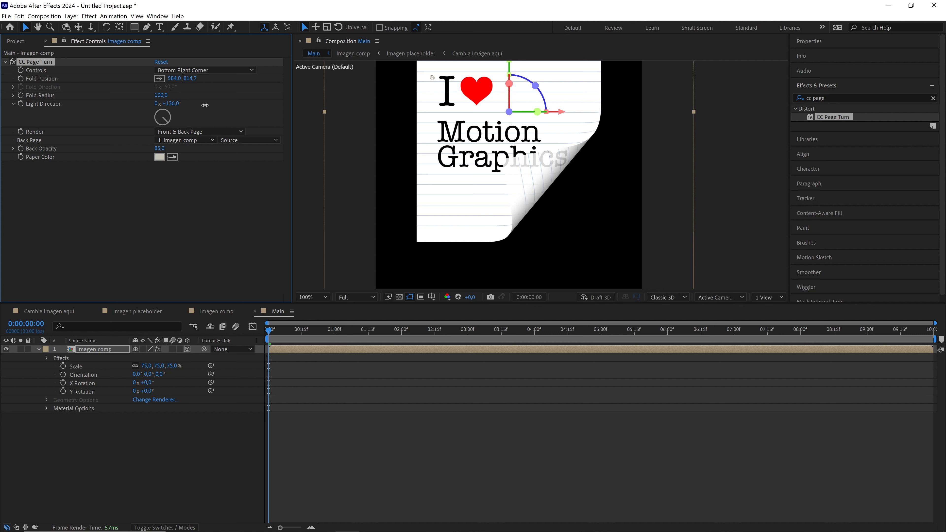
pyautogui.click(170, 104)
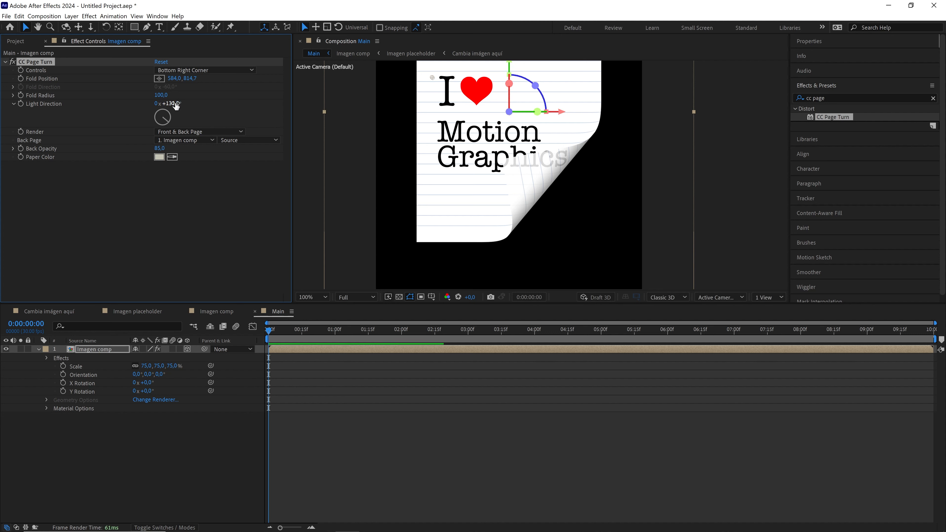
pyautogui.click(214, 96)
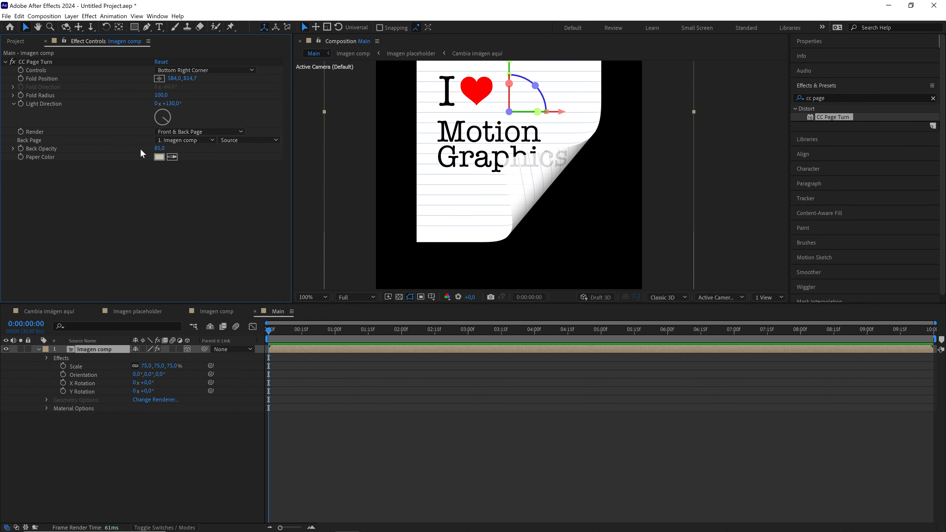
# - Try a Back Opacity of 54 on the page turn and set it to 100
pyautogui.moveTo(155, 148)
pyautogui.mouseDown()
pyautogui.moveTo(143, 149)
pyautogui.moveTo(156, 149)
pyautogui.mouseUp()
pyautogui.scroll(1, 480, 182)
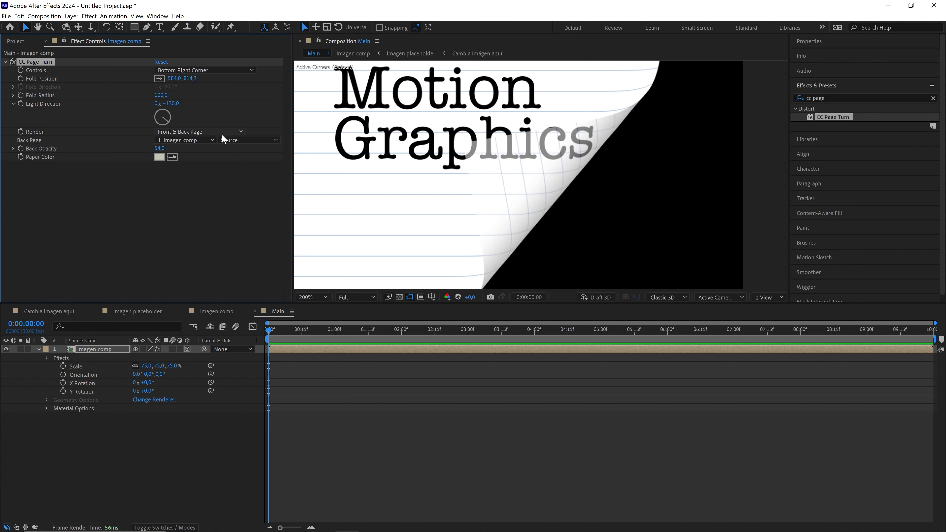
pyautogui.moveTo(160, 149); pyautogui.dragTo(195, 147)
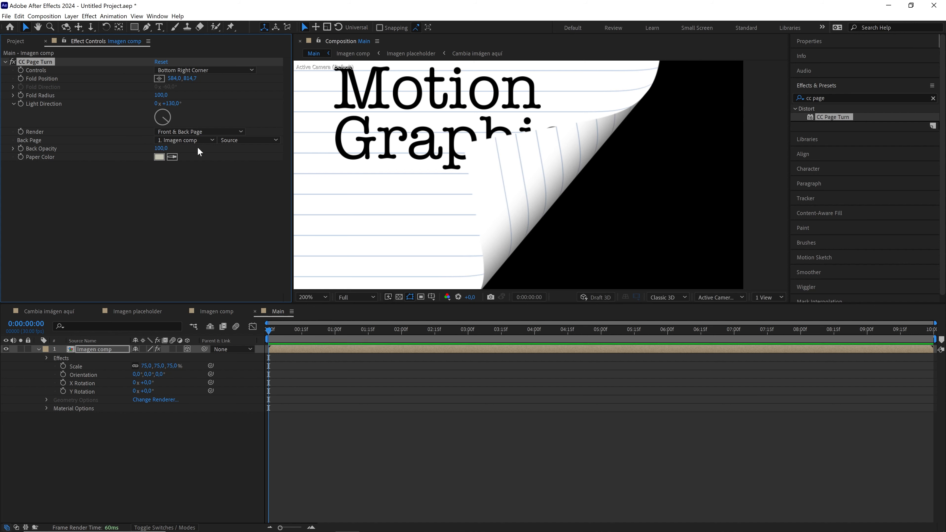
# - Change the page turn's Paper Color to yellow, EAEA2E
pyautogui.click(160, 156)
pyautogui.click(150, 218)
pyautogui.moveTo(159, 203)
pyautogui.mouseDown()
pyautogui.moveTo(145, 208)
pyautogui.moveTo(175, 198)
pyautogui.mouseUp()
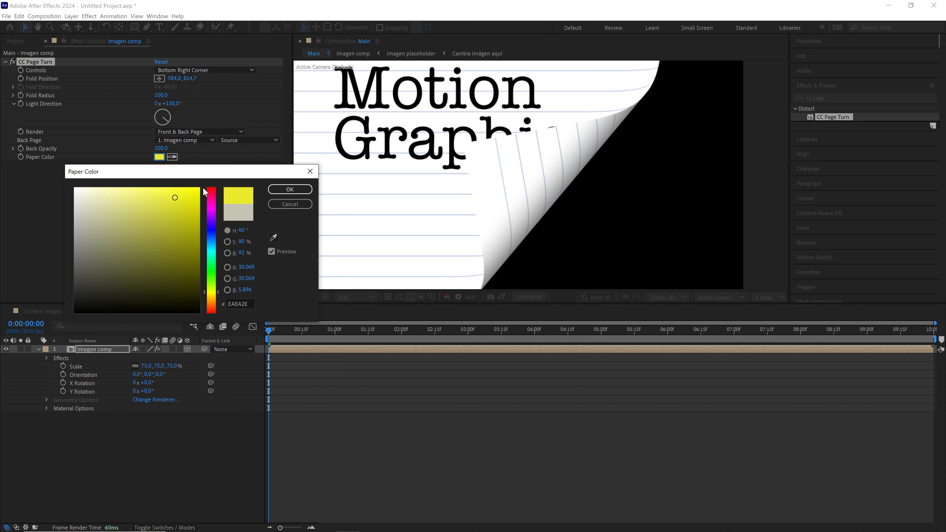
pyautogui.click(280, 191)
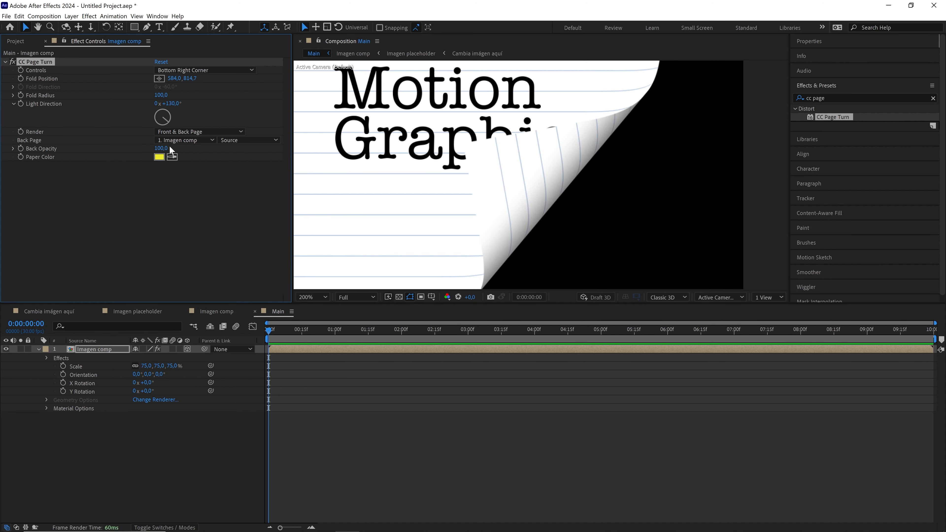
# - Set the page turn's Back Page to None and its Paper Color to a bright light blue
pyautogui.click(179, 141)
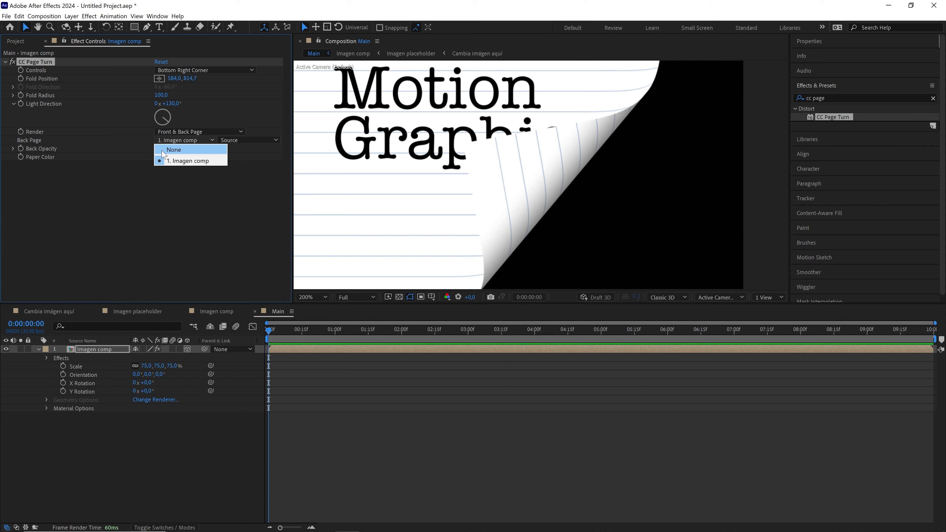
pyautogui.click(177, 150)
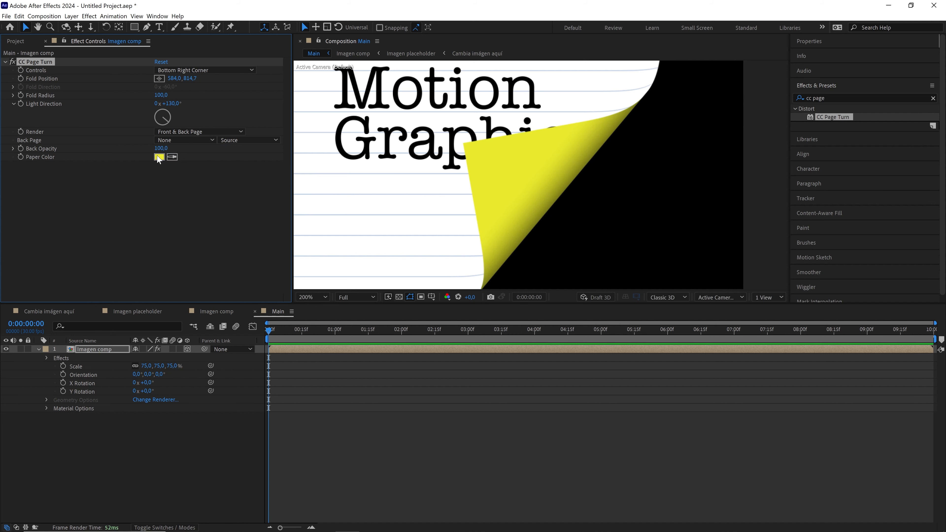
pyautogui.click(159, 157)
pyautogui.moveTo(211, 265)
pyautogui.mouseDown()
pyautogui.moveTo(213, 245)
pyautogui.moveTo(188, 188)
pyautogui.mouseUp()
pyautogui.click(290, 189)
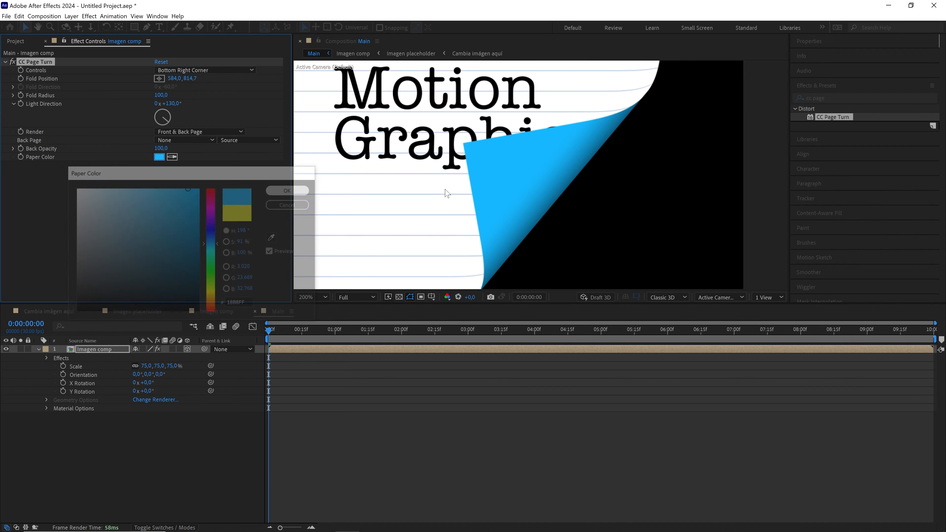
# - Move the page turn's Fold Position to about 768, 758.7 for a smaller curl at the lower-right corner
pyautogui.scroll(-4, 534, 169)
pyautogui.moveTo(526, 150); pyautogui.dragTo(518, 175)
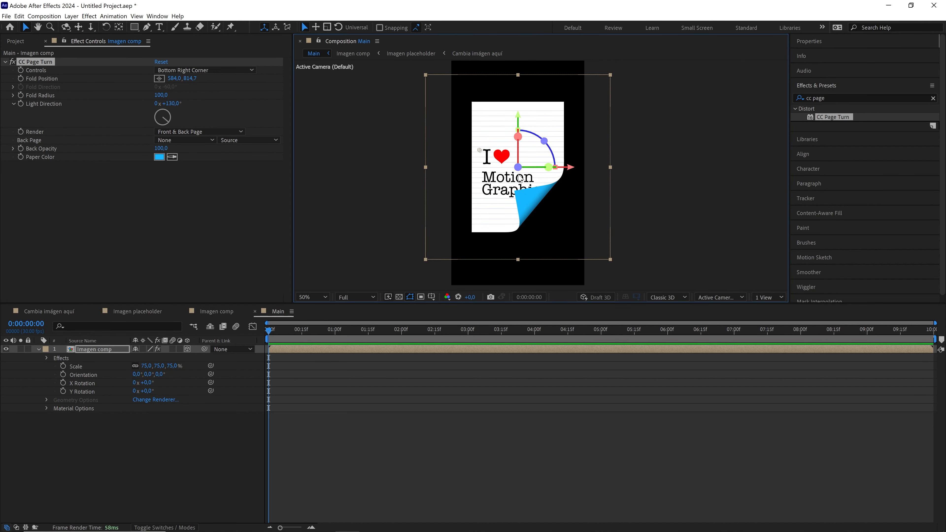
pyautogui.moveTo(479, 151); pyautogui.dragTo(501, 149)
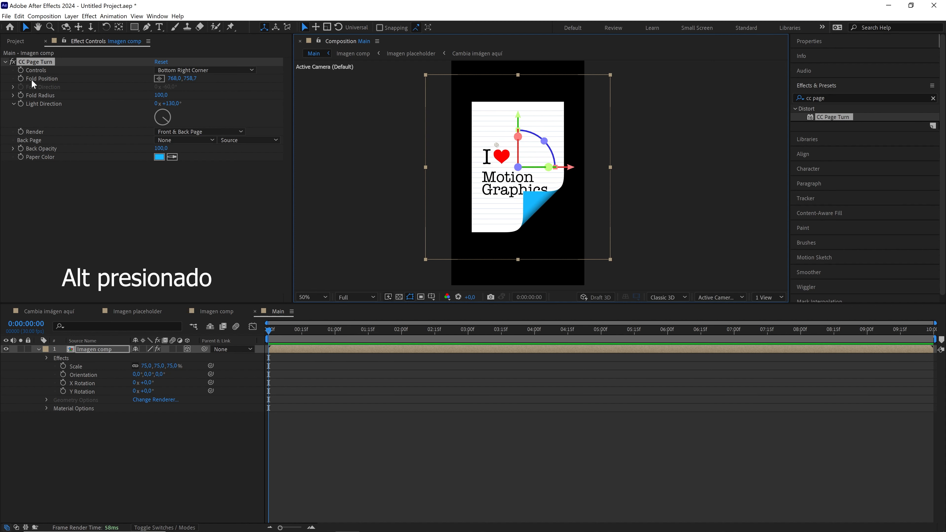
# - Add the expression wiggle(4,100) to the page turn's Fold Position
pyautogui.keyDown('alt'); pyautogui.click(22, 77); pyautogui.keyUp('alt')
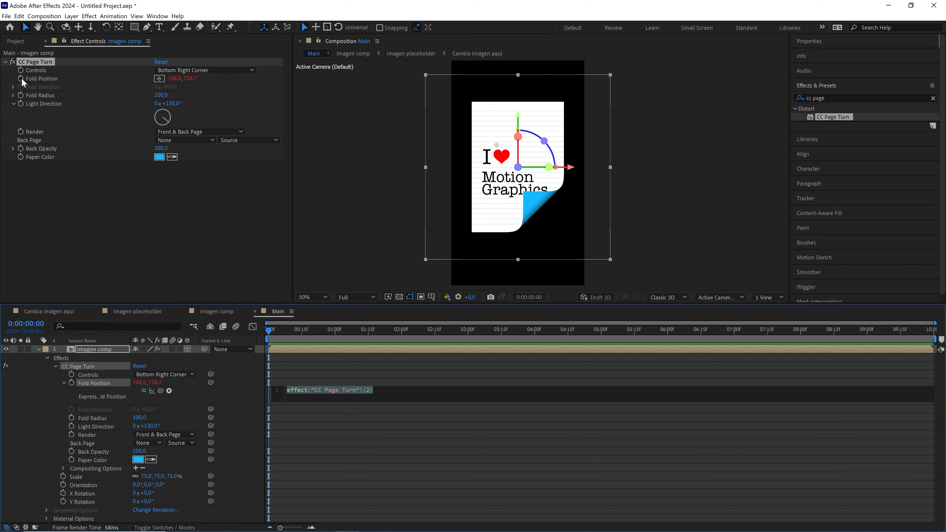
pyautogui.write('wiggle(4,100')
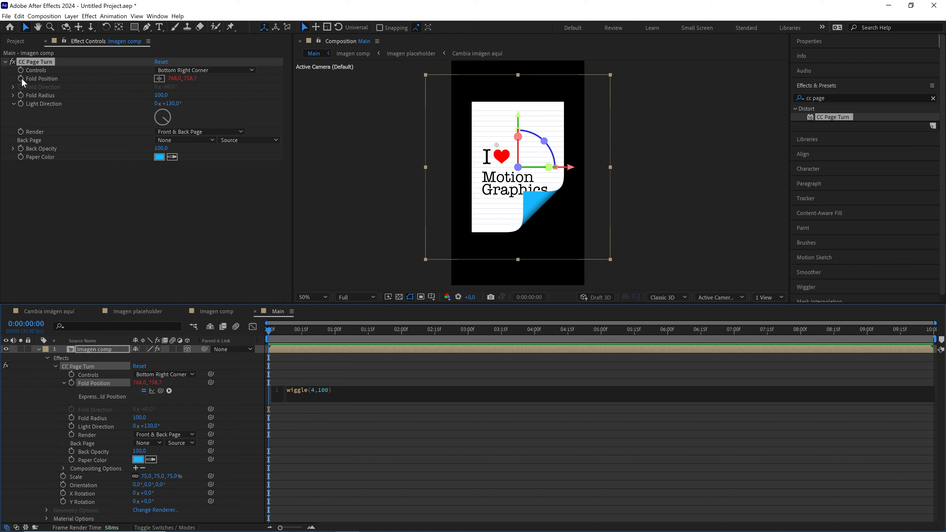
pyautogui.click(359, 363)
# - Set the preview resolution to Quarter, play the wiggling corner, and park the playhead at 0:00:00:20 with the layer's properties collapsed
pyautogui.click(356, 297)
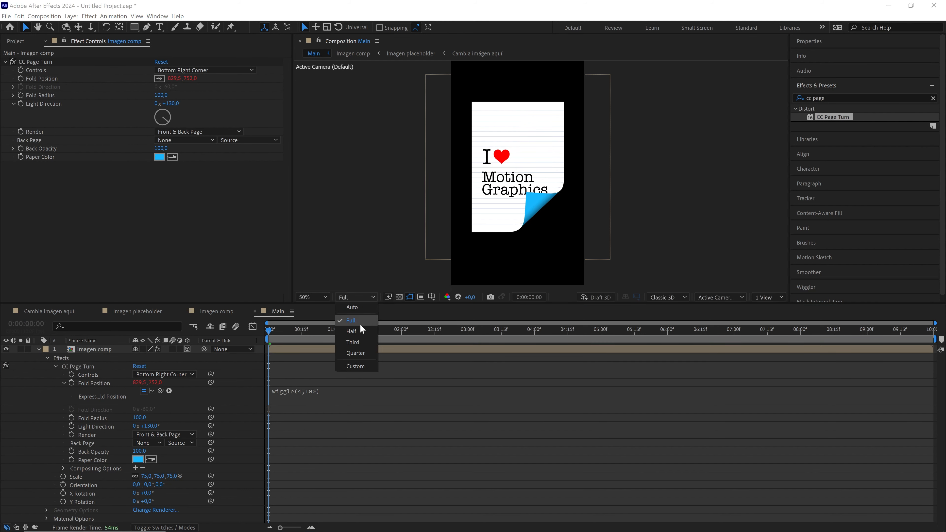
pyautogui.click(352, 357)
pyautogui.press('space')
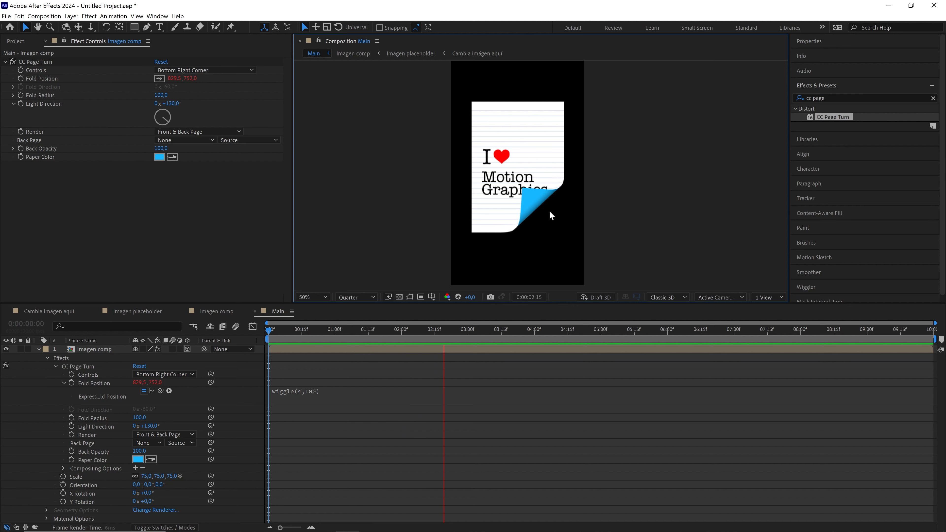
pyautogui.moveTo(549, 330); pyautogui.dragTo(313, 330)
pyautogui.click(41, 349)
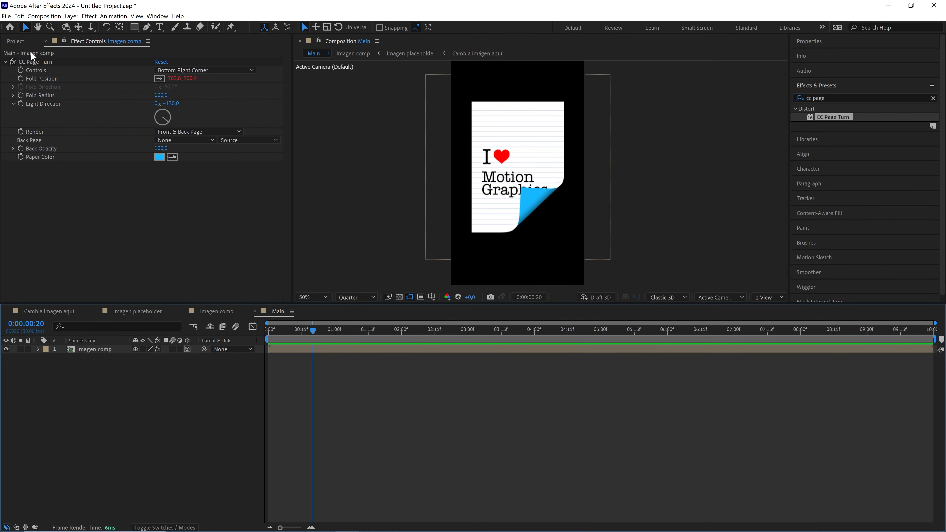
# - Place the Imagen placeholder composition in Main beneath the Imagen comp layer
pyautogui.click(18, 41)
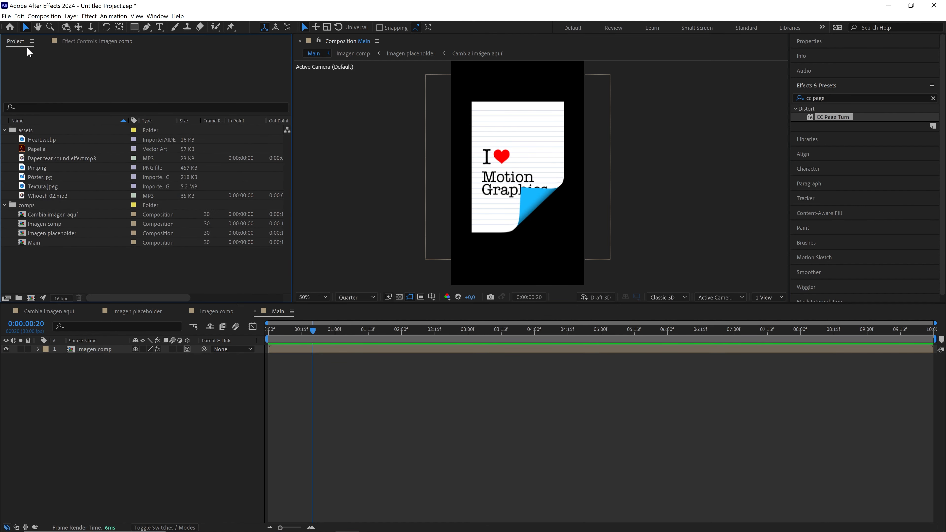
pyautogui.click(74, 234)
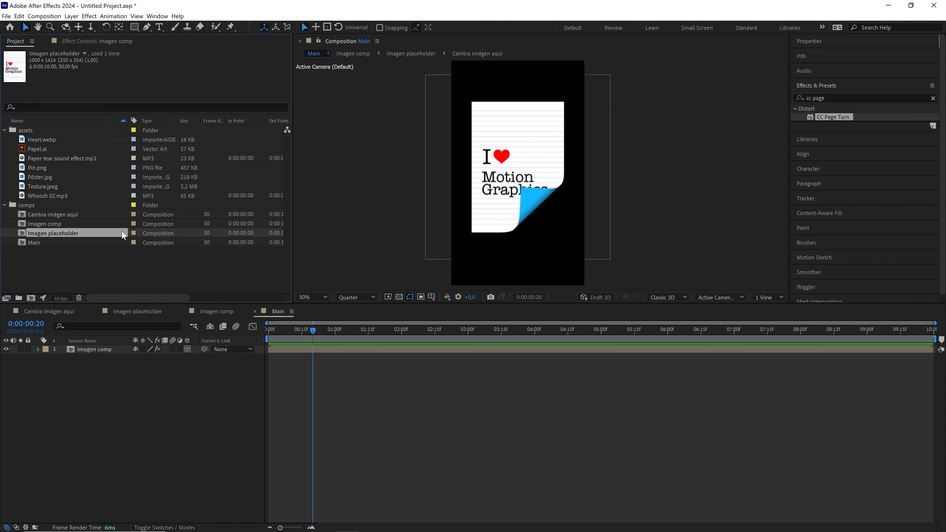
pyautogui.moveTo(50, 231); pyautogui.dragTo(109, 375)
# - Scale the Imagen placeholder layer to 75% and make it a 3D layer
pyautogui.press('s')
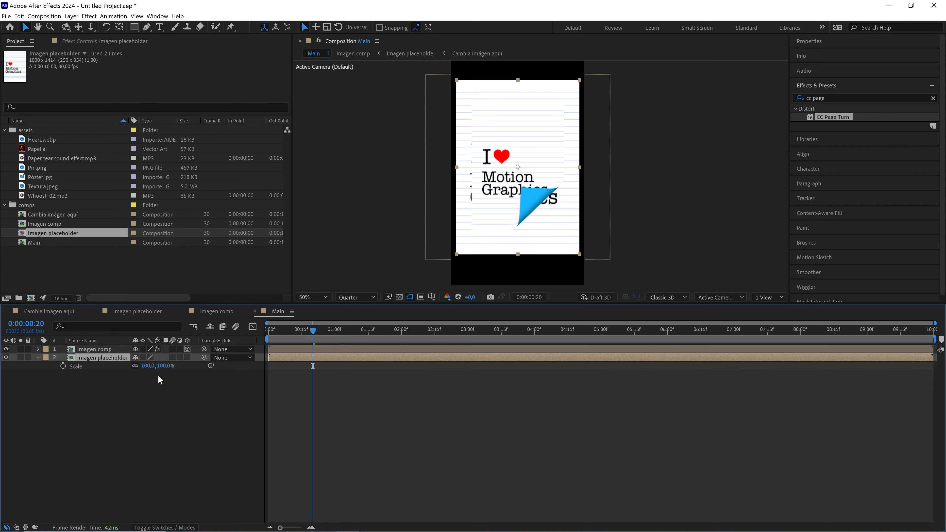
pyautogui.click(164, 366)
pyautogui.write('75')
pyautogui.press('Return')
pyautogui.click(188, 358)
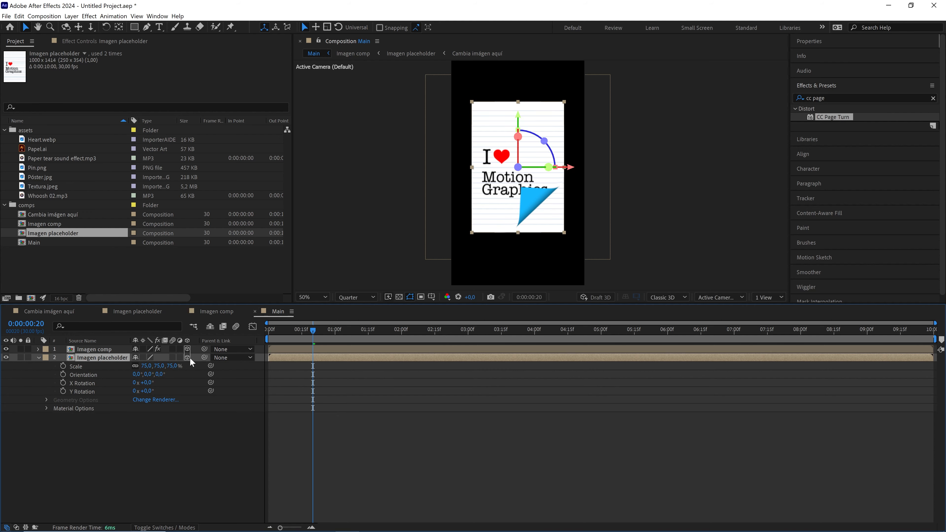
# - Find the Fill effect and apply it to the Imagen placeholder layer
pyautogui.click(849, 98)
pyautogui.write('fil')
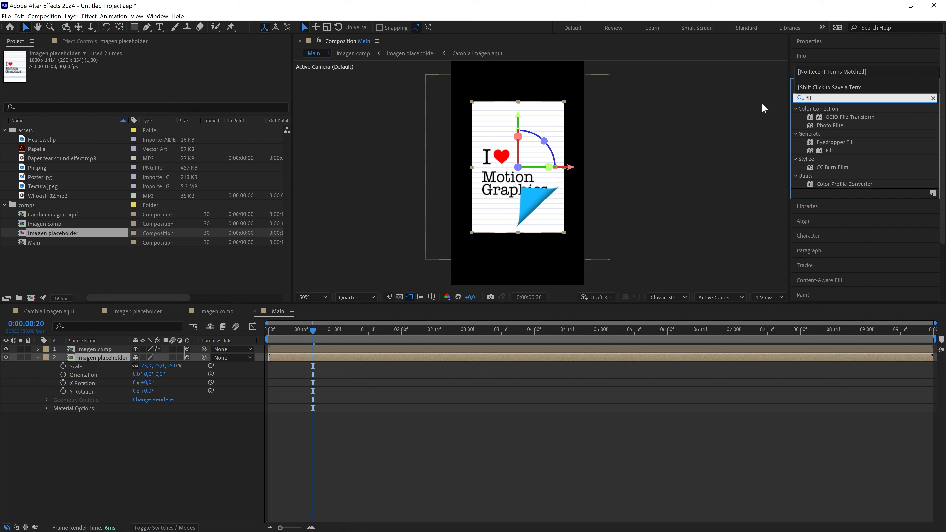
pyautogui.moveTo(830, 149); pyautogui.dragTo(113, 359)
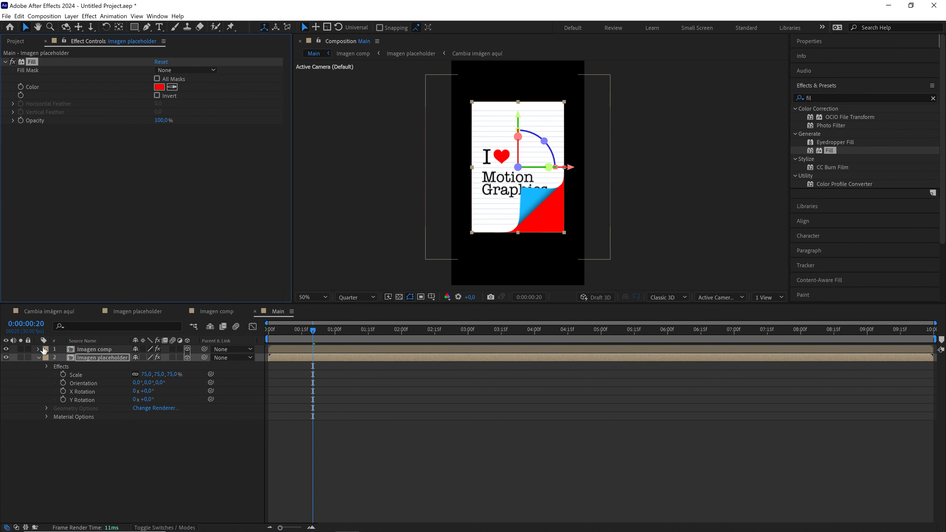
# - Solo the Imagen placeholder layer and set its Fill color to a neutral gray at 50% brightness
pyautogui.click(21, 357)
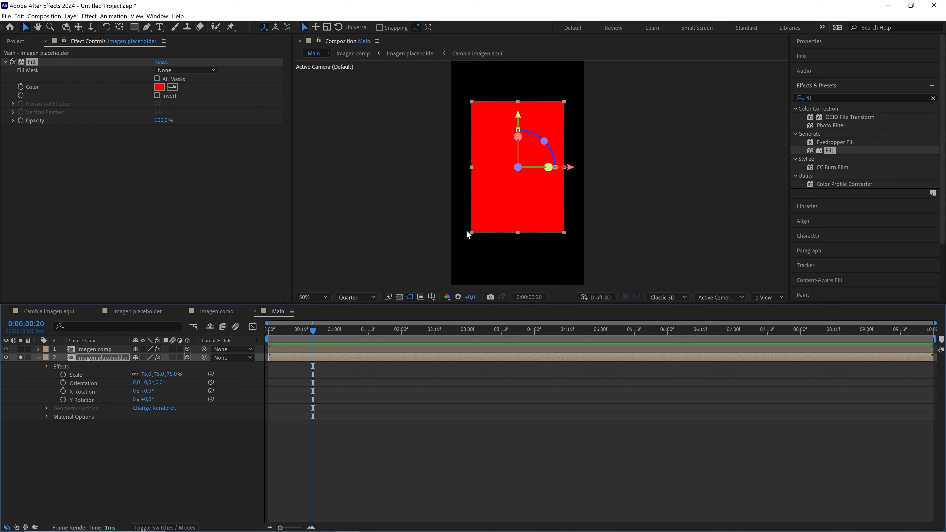
pyautogui.click(159, 87)
pyautogui.moveTo(76, 231); pyautogui.dragTo(52, 256)
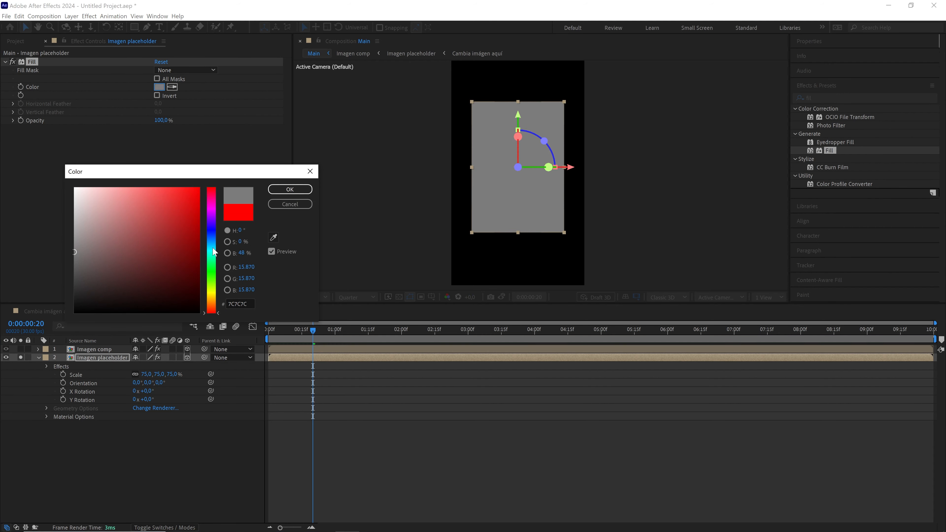
pyautogui.click(242, 253)
pyautogui.write('50')
pyautogui.click(290, 189)
# - Find the Bezier Warp effect and apply it to the Imagen placeholder layer
pyautogui.click(853, 98)
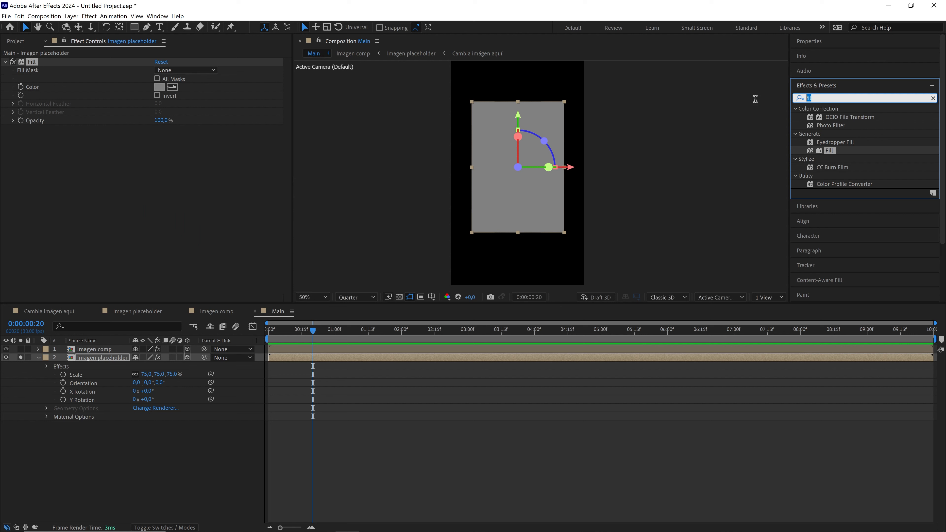
pyautogui.write('beze')
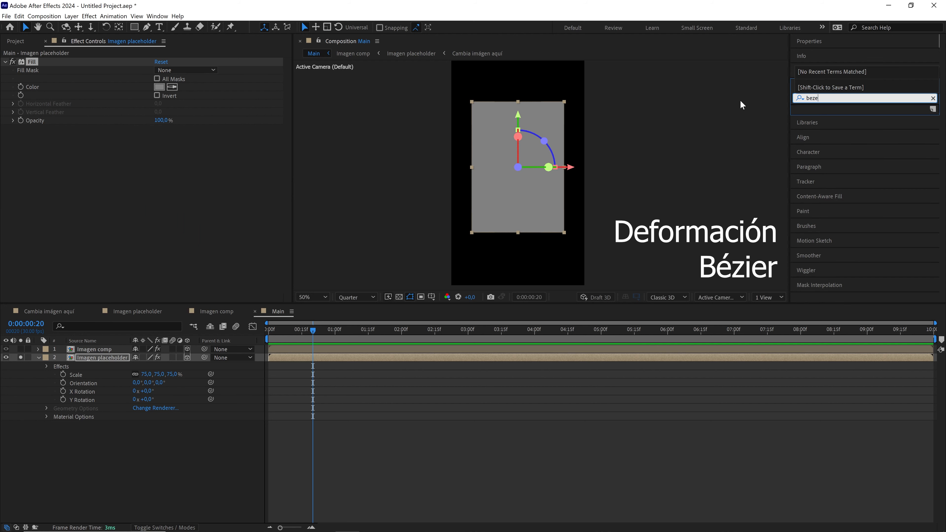
pyautogui.press('BackSpace')
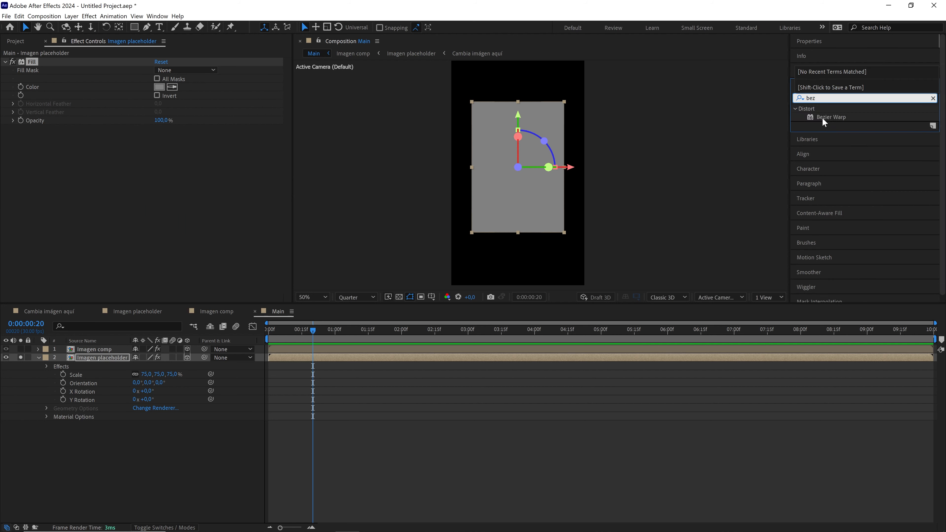
pyautogui.moveTo(822, 118); pyautogui.dragTo(76, 356)
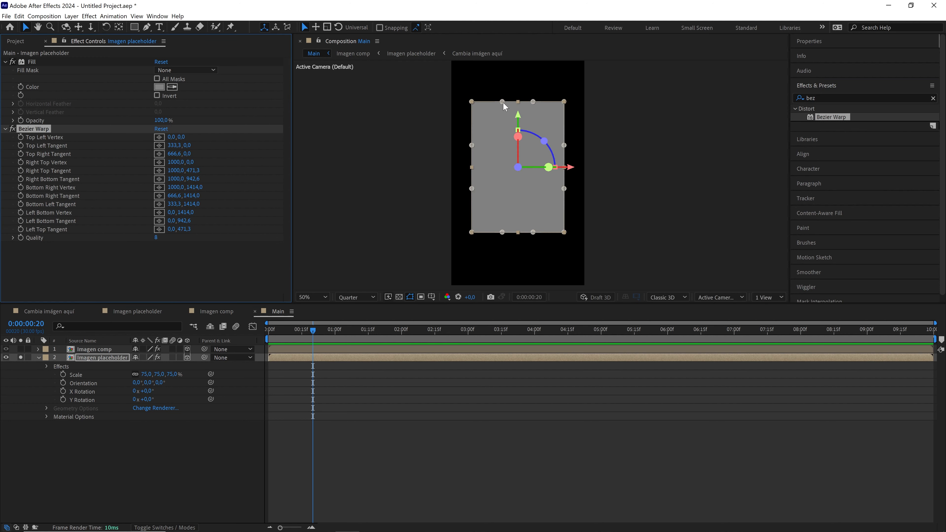
# - Try bending the placeholder's top and left edges with the Bezier Warp tangents, and undo the three changes
pyautogui.scroll(2, 502, 102)
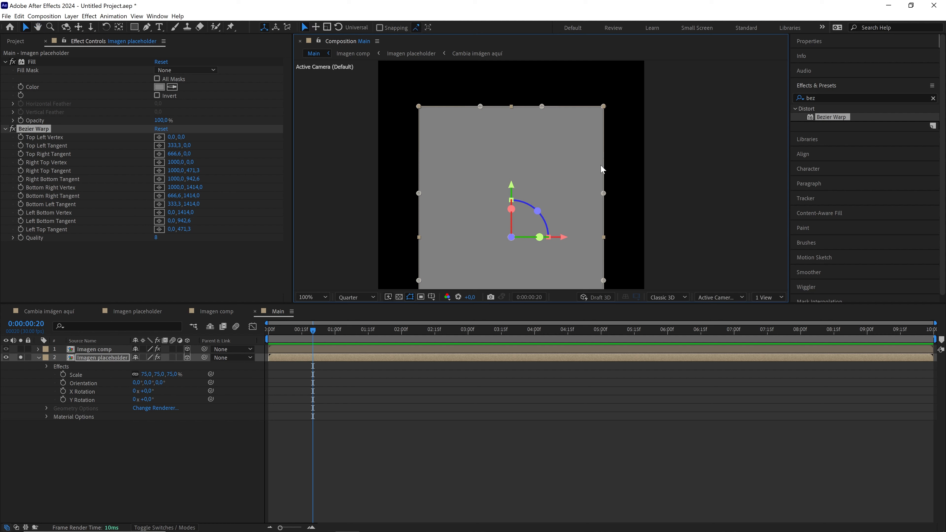
pyautogui.moveTo(541, 106); pyautogui.dragTo(536, 153)
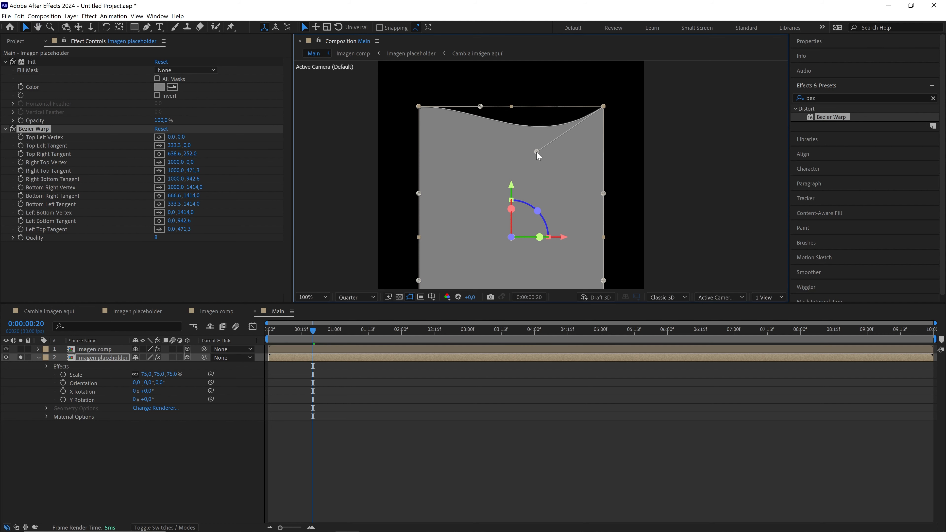
pyautogui.moveTo(480, 106); pyautogui.dragTo(493, 75)
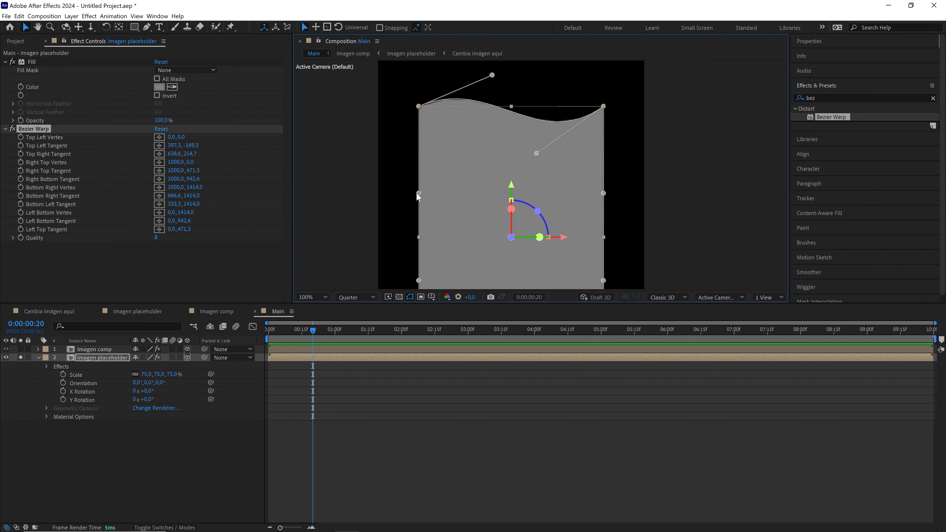
pyautogui.moveTo(417, 192); pyautogui.dragTo(343, 196)
pyautogui.scroll(-2, 473, 207)
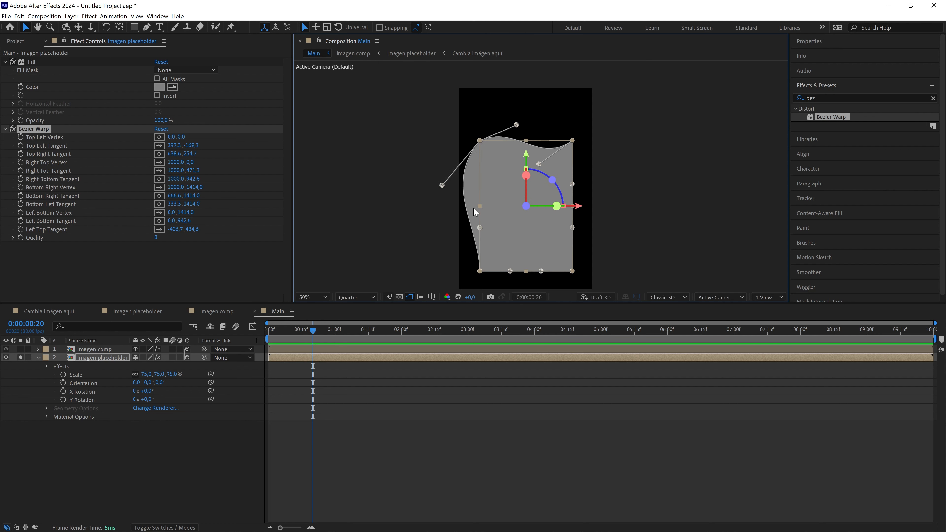
pyautogui.hotkey('ctrl', 'z')
pyautogui.hotkey('ctrl', 'z')
pyautogui.hotkey('ctrl', 'z')
# - Try pulling the Bezier Warp's Bottom Right Vertex outward, and leave it at about 1024, 1446
pyautogui.moveTo(539, 227); pyautogui.dragTo(516, 185)
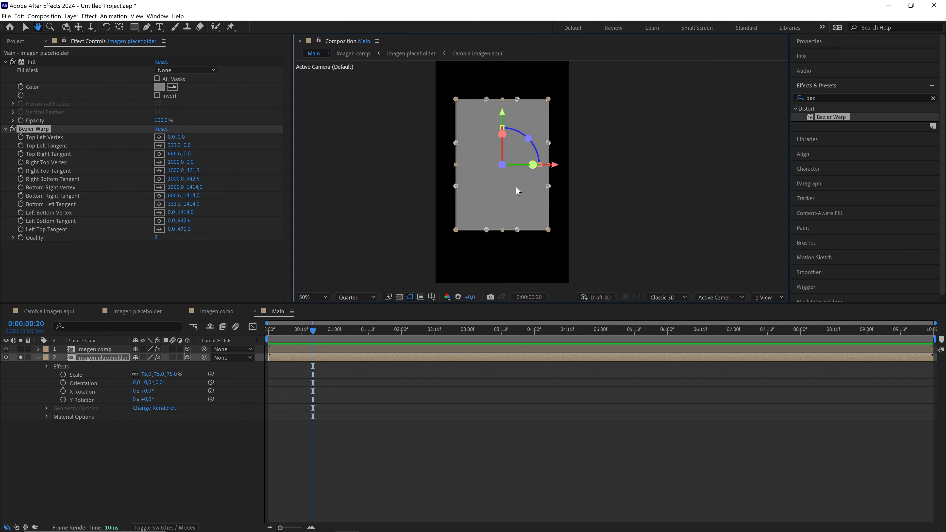
pyautogui.press('v')
pyautogui.moveTo(549, 227)
pyautogui.mouseDown()
pyautogui.moveTo(562, 245)
pyautogui.moveTo(558, 225)
pyautogui.moveTo(559, 244)
pyautogui.moveTo(543, 243)
pyautogui.moveTo(556, 227)
pyautogui.moveTo(542, 234)
pyautogui.moveTo(555, 247)
pyautogui.moveTo(554, 233)
pyautogui.mouseUp()
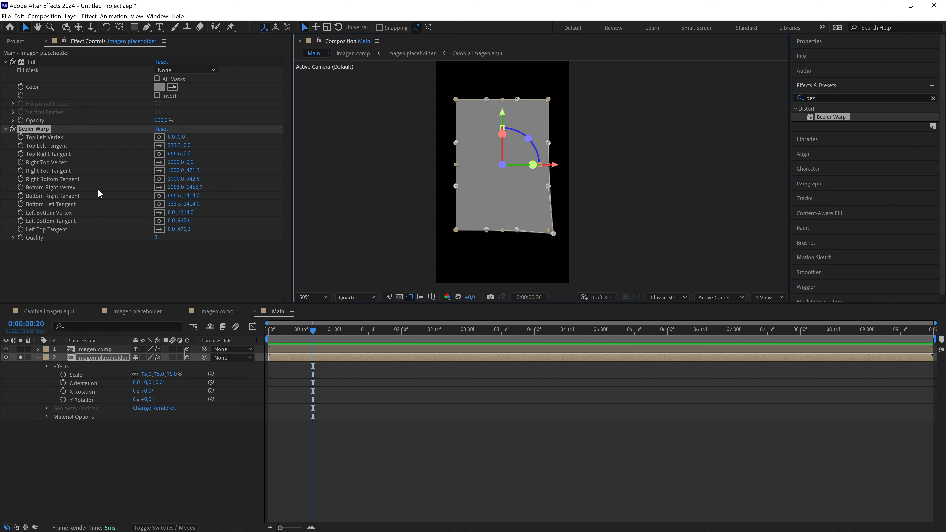
pyautogui.moveTo(550, 235)
pyautogui.mouseDown()
pyautogui.moveTo(557, 247)
pyautogui.moveTo(570, 241)
pyautogui.moveTo(550, 231)
pyautogui.mouseUp()
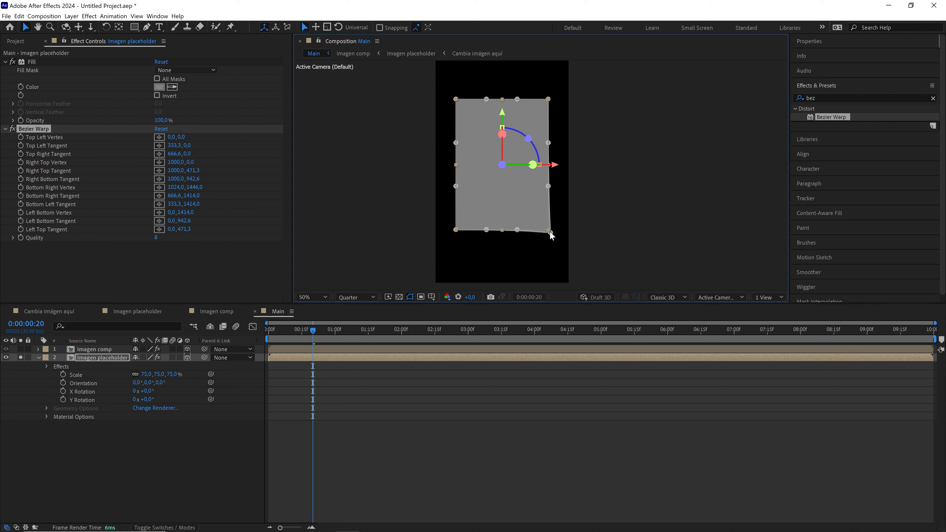
# - Reveal the Fold Position expression on the Imagen comp layer and turn off solo for Imagen placeholder
pyautogui.click(95, 348)
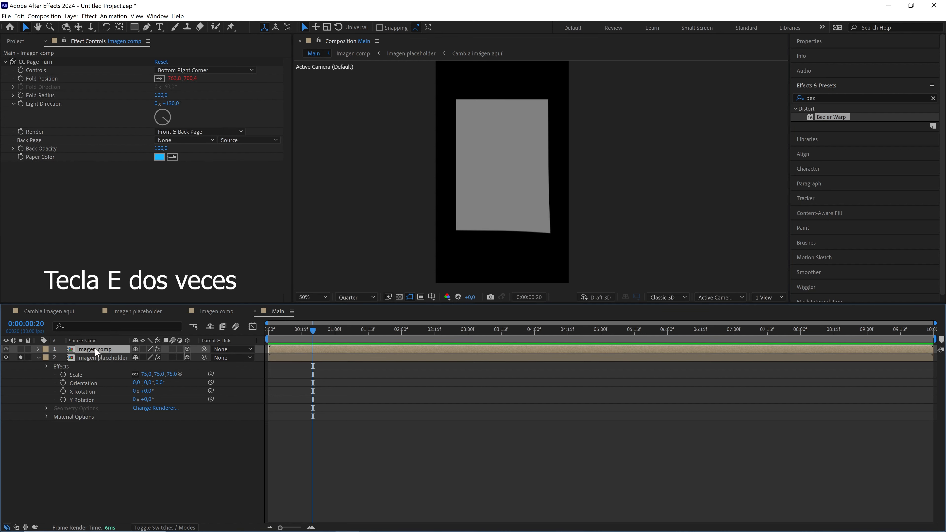
pyautogui.press('e')
pyautogui.press('e')
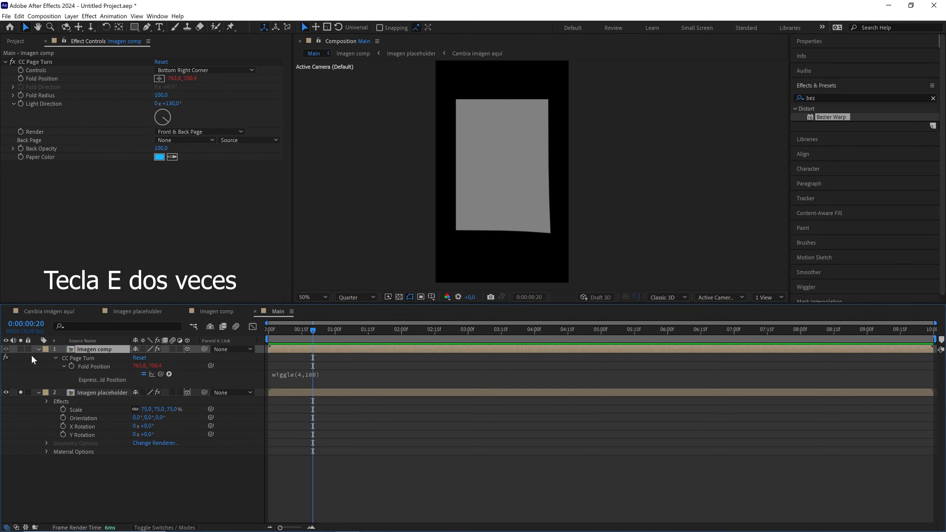
pyautogui.click(21, 393)
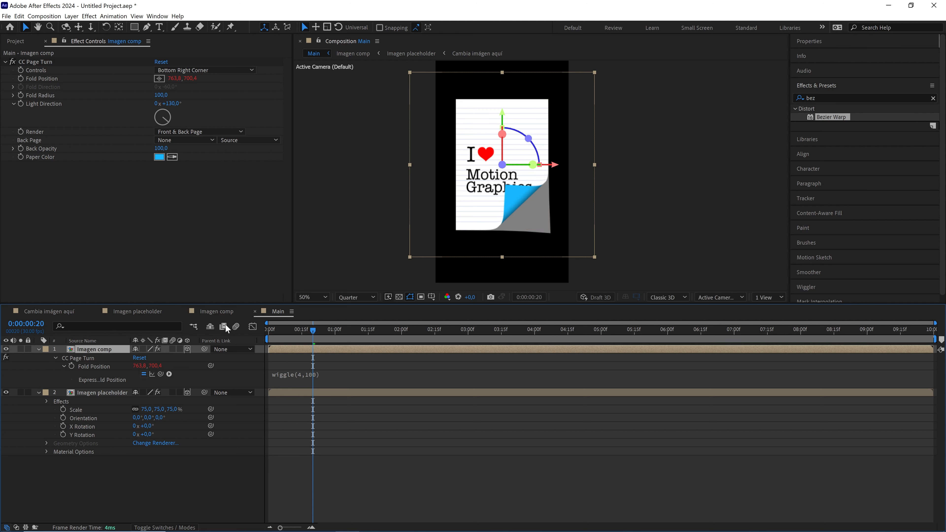
# - Move the Bezier Warp's Bottom Right Vertex to about 1050.7, 1499.3 and link it by expression to Imagen comp's CC Page Turn Fold Position
pyautogui.click(104, 393)
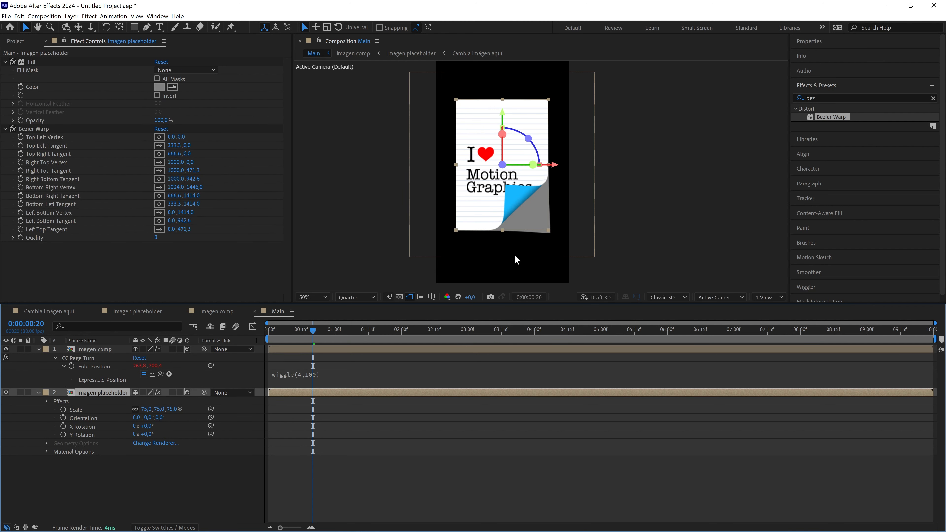
pyautogui.click(36, 129)
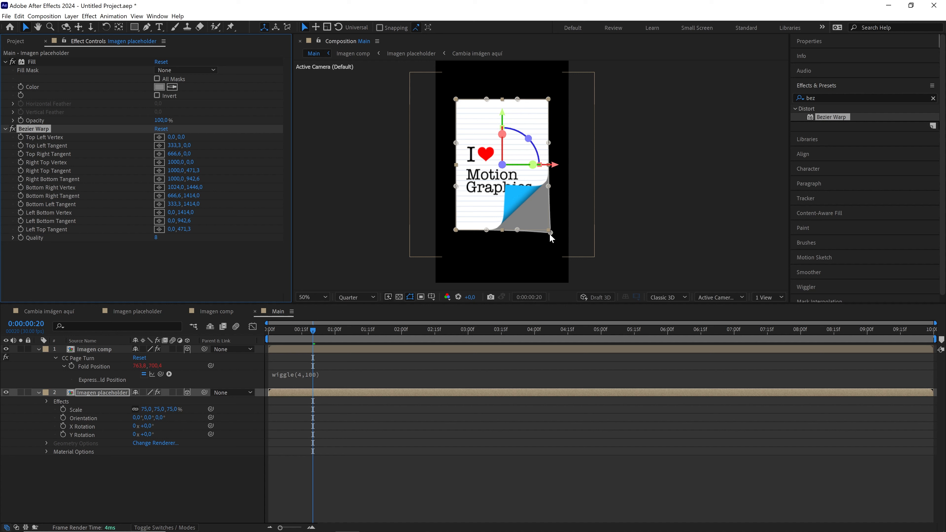
pyautogui.moveTo(549, 233); pyautogui.dragTo(553, 238)
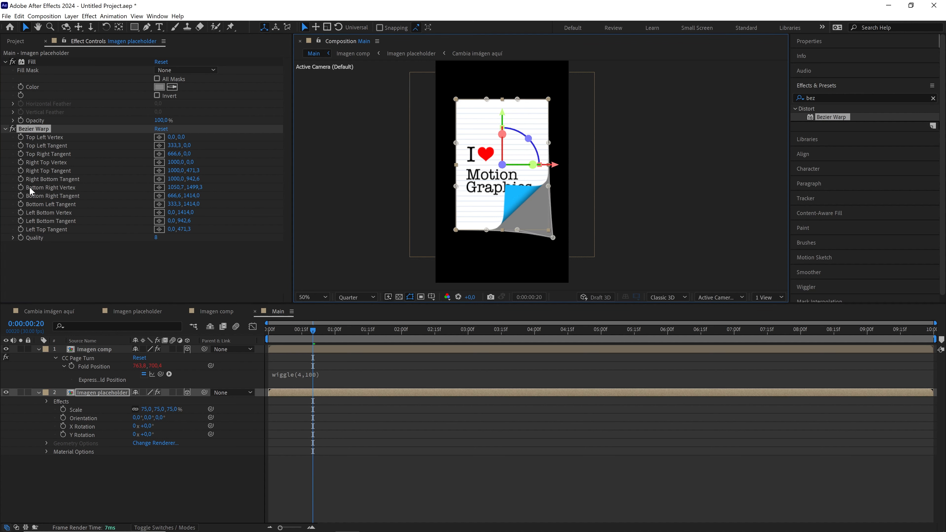
pyautogui.keyDown('alt'); pyautogui.click(20, 187); pyautogui.keyUp('alt')
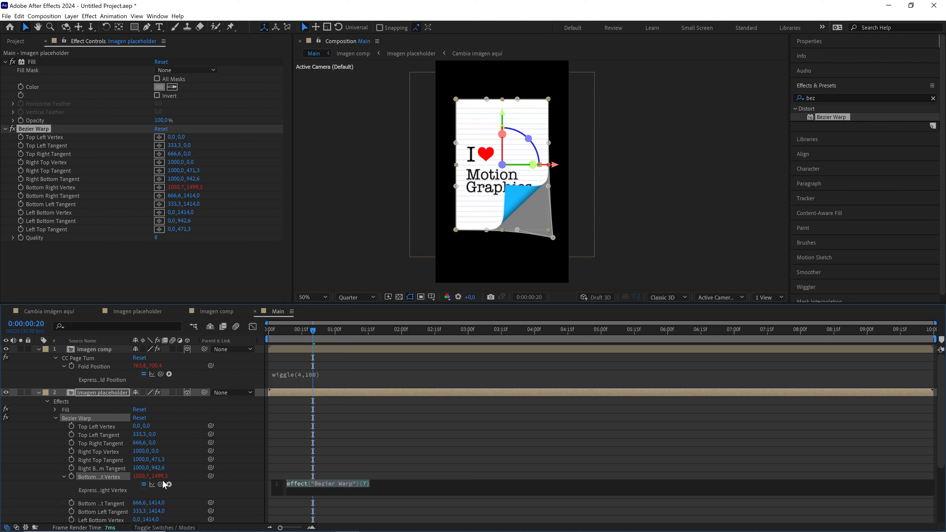
pyautogui.moveTo(163, 483); pyautogui.dragTo(104, 368)
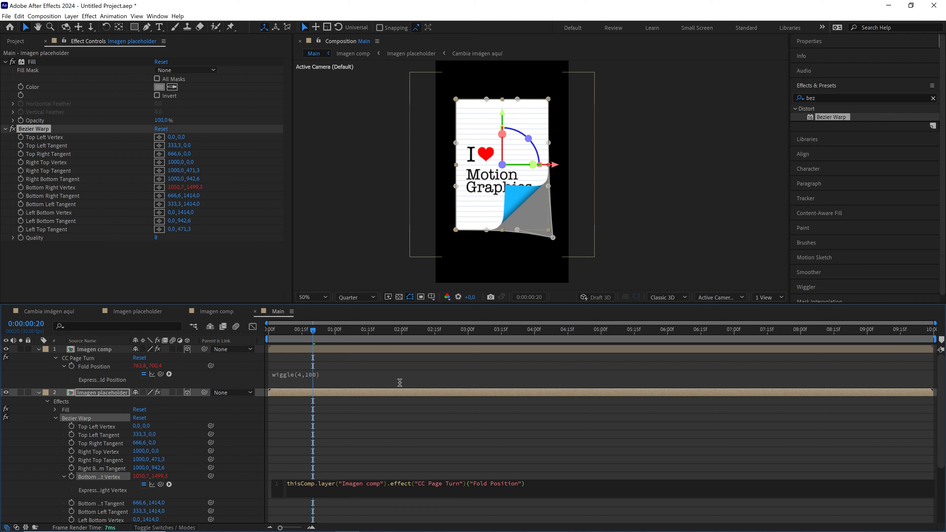
pyautogui.click(436, 409)
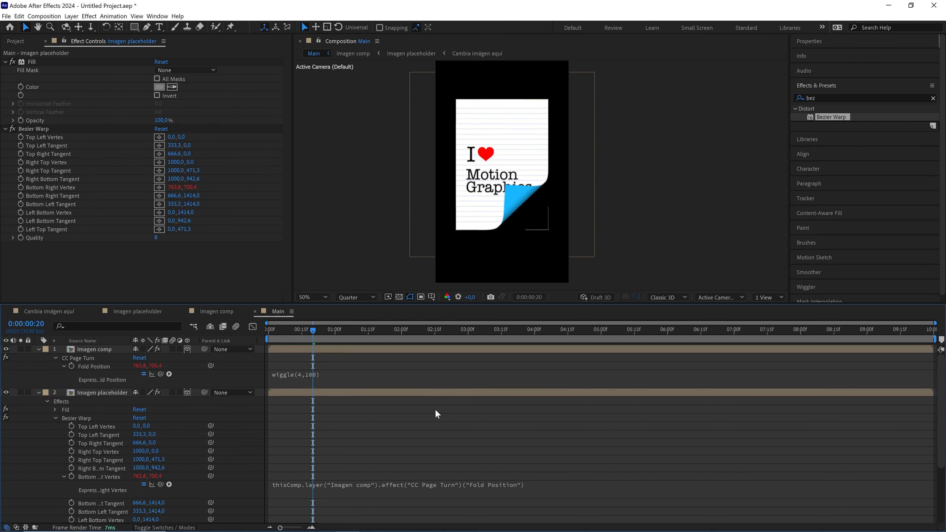
# - Solo Imagen placeholder, preview its linked warp, and inspect the Bezier Warp's Bottom Right Vertex at 0:00:02:12
pyautogui.press('space')
pyautogui.press('space')
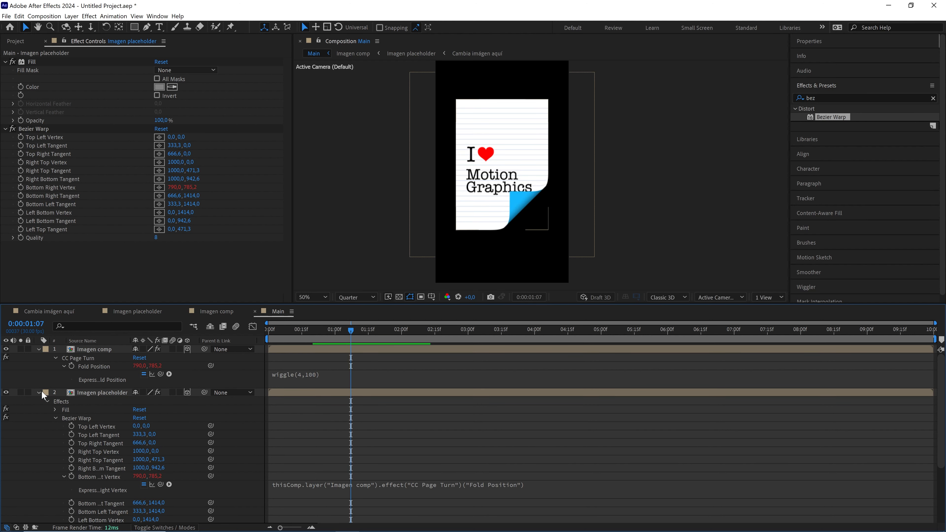
pyautogui.click(21, 392)
pyautogui.press('space')
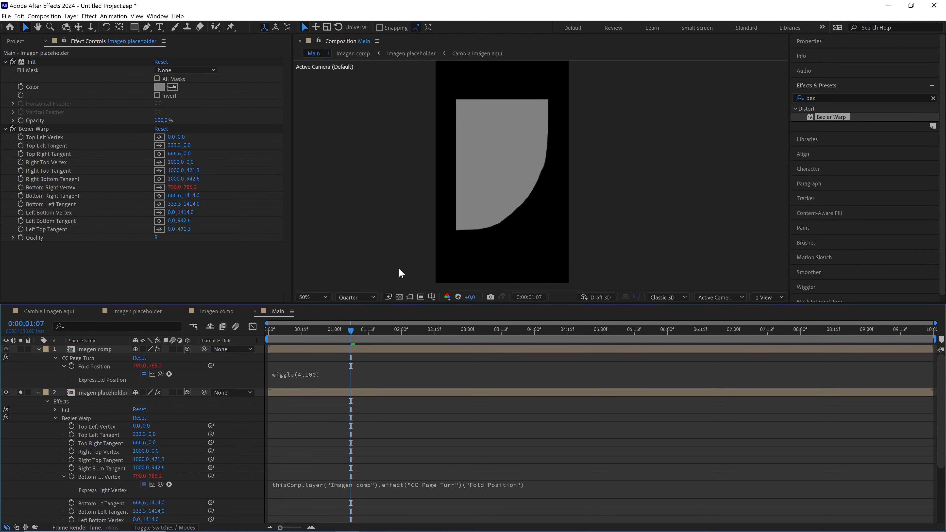
pyautogui.click(428, 335)
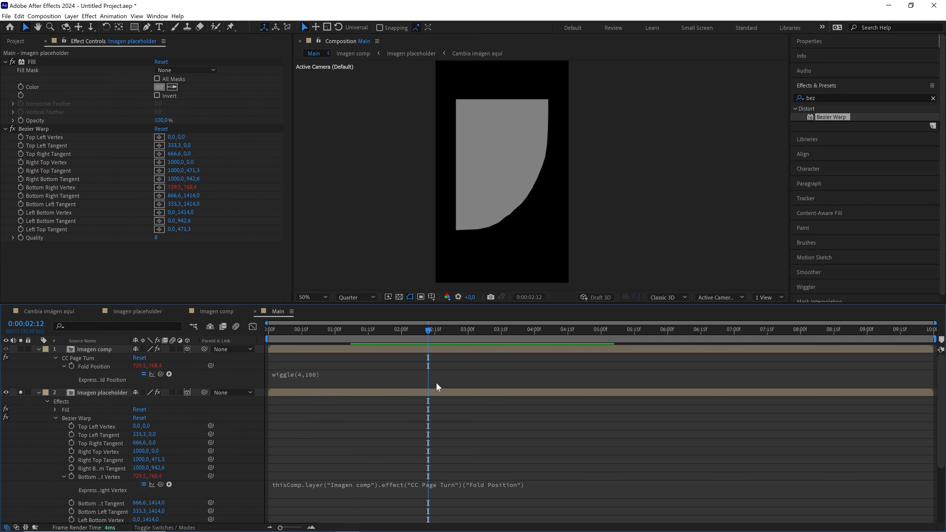
pyautogui.click(436, 393)
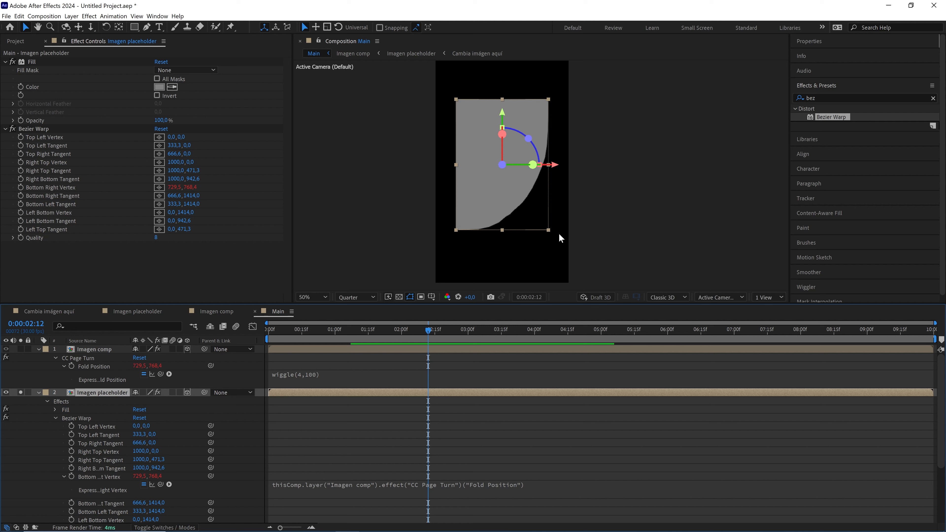
pyautogui.scroll(2, 559, 233)
pyautogui.click(48, 129)
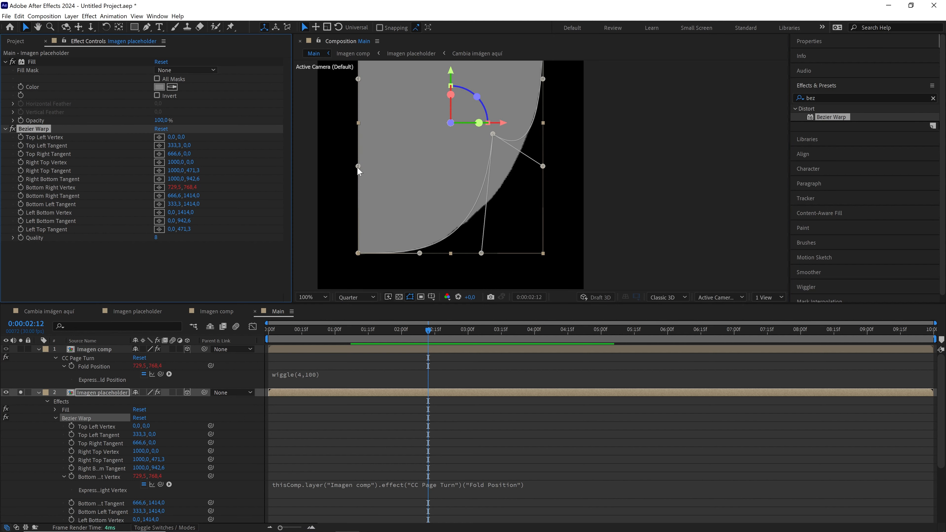
pyautogui.click(492, 133)
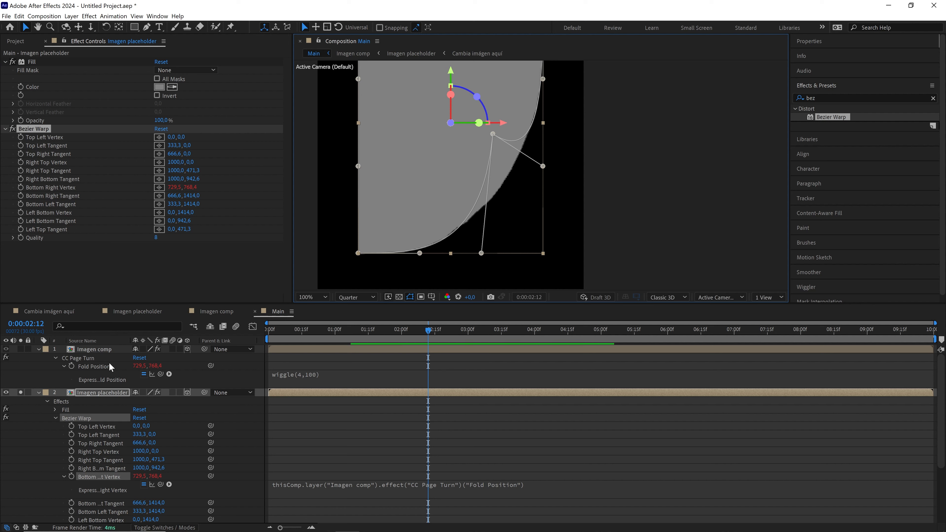
# - Append +value to the Bottom Right Vertex expression linked to Imagen comp's Fold Position
pyautogui.click(532, 490)
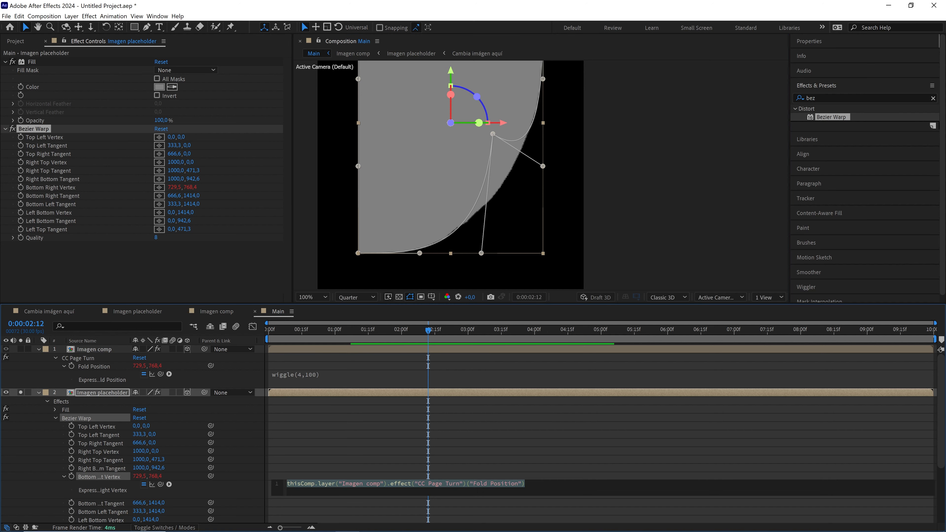
pyautogui.click(531, 487)
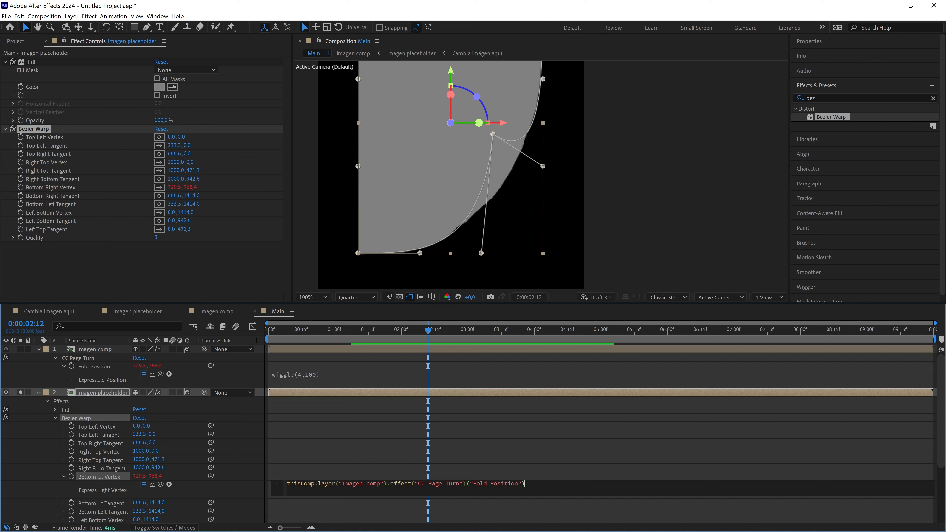
pyautogui.write('+val')
pyautogui.press('Return')
pyautogui.moveTo(524, 484); pyautogui.dragTo(317, 398)
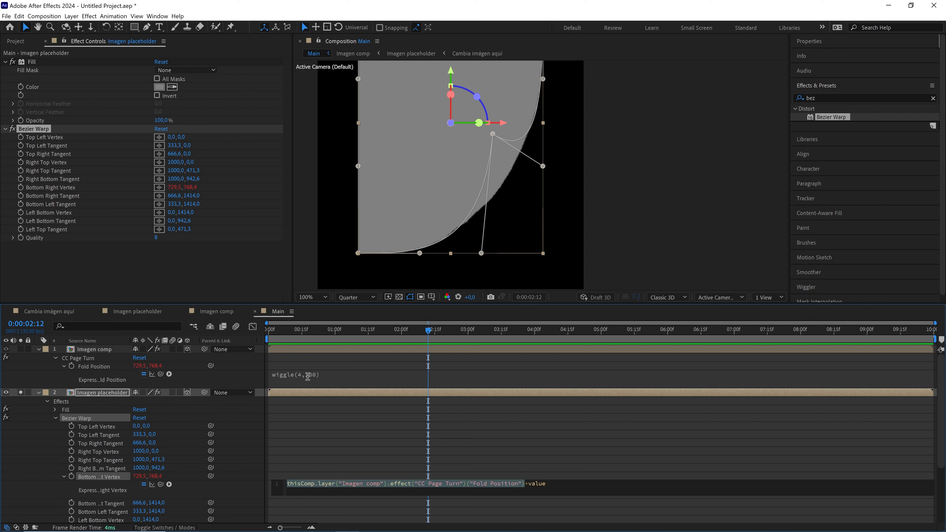
pyautogui.moveTo(525, 484); pyautogui.dragTo(546, 484)
pyautogui.click(353, 390)
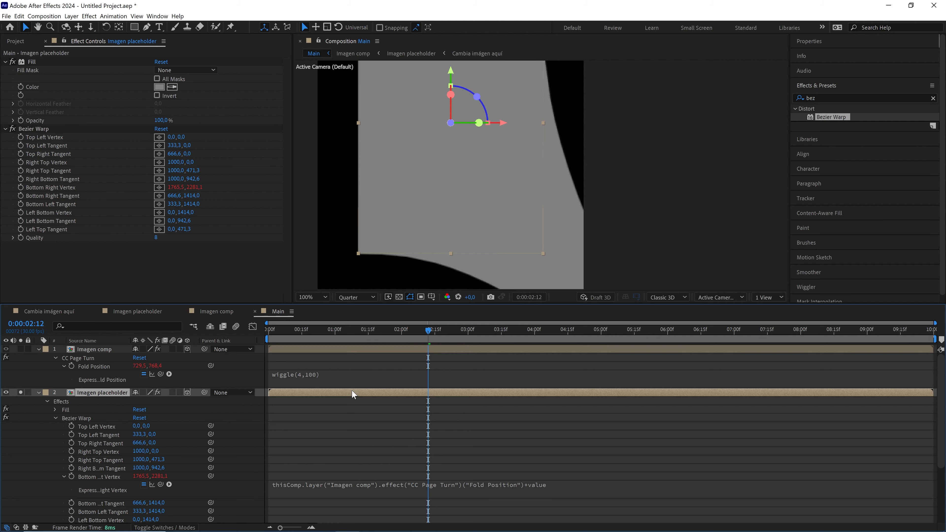
# - Move the Bezier Warp's Bottom Right Vertex inward to about 1052.2, 1469.1 at 0:00:02:12
pyautogui.scroll(-2, 507, 234)
pyautogui.click(44, 131)
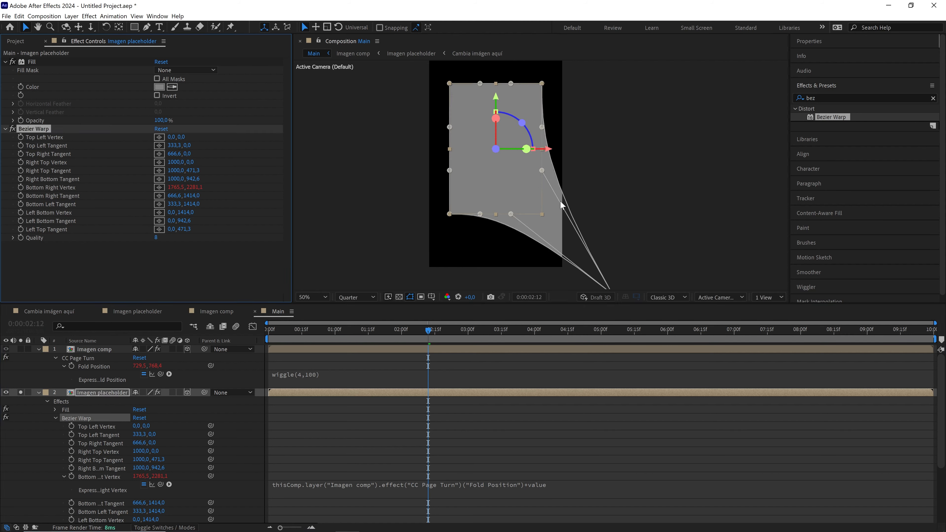
pyautogui.moveTo(575, 227); pyautogui.dragTo(566, 196)
pyautogui.moveTo(603, 262); pyautogui.dragTo(536, 200)
pyautogui.scroll(2, 541, 191)
pyautogui.click(508, 360)
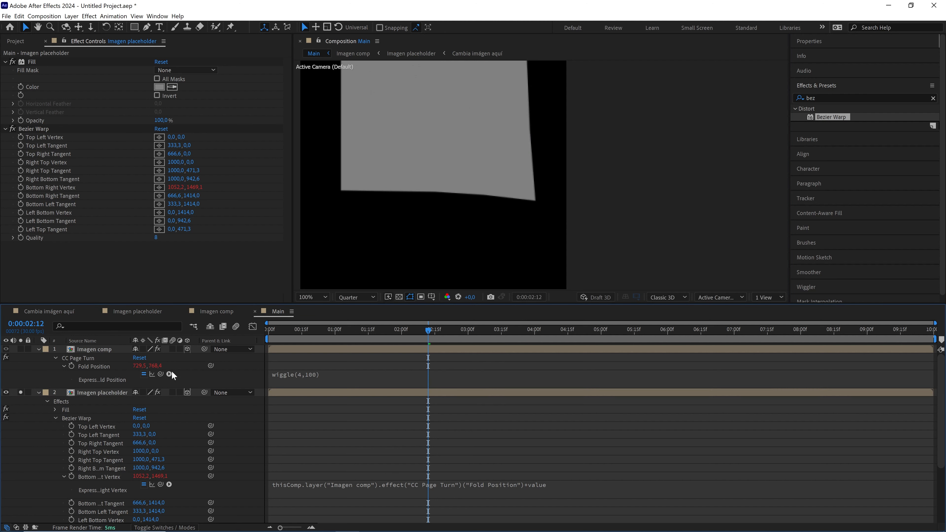
# - Preview the page turn together with its shadow without solo, and collapse both layers' properties
pyautogui.click(320, 297)
pyautogui.click(330, 301)
pyautogui.press('space')
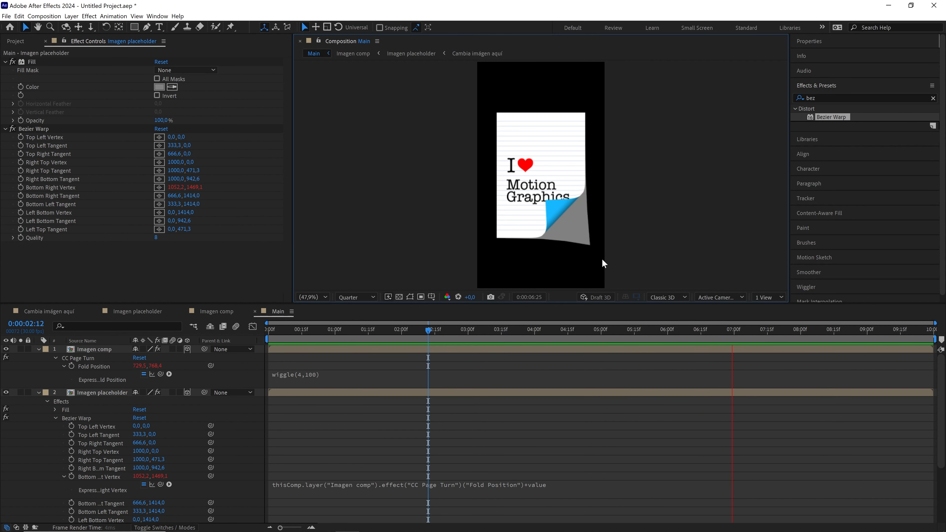
pyautogui.press('space')
pyautogui.click(39, 349)
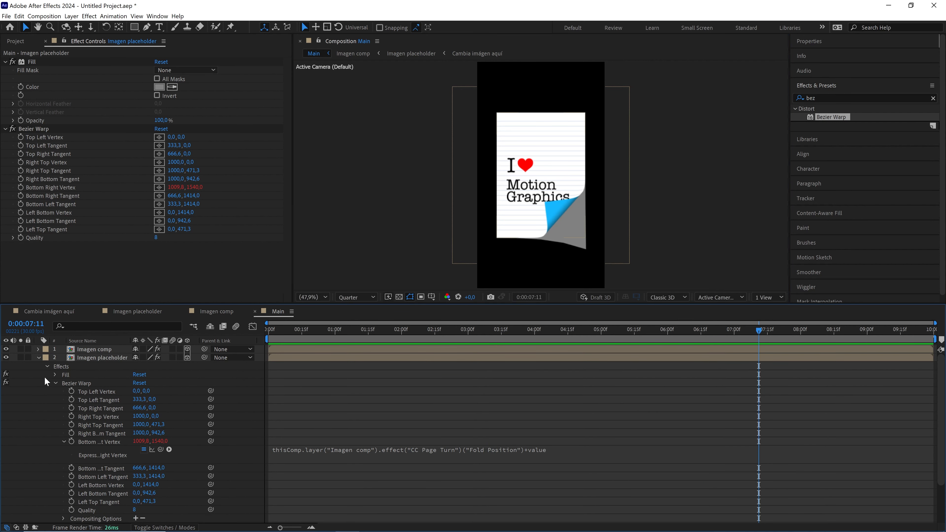
pyautogui.click(39, 358)
# - Add Textura.jpeg beneath the other layers of Main as a 3D layer with a Z Rotation of 90°
pyautogui.click(15, 41)
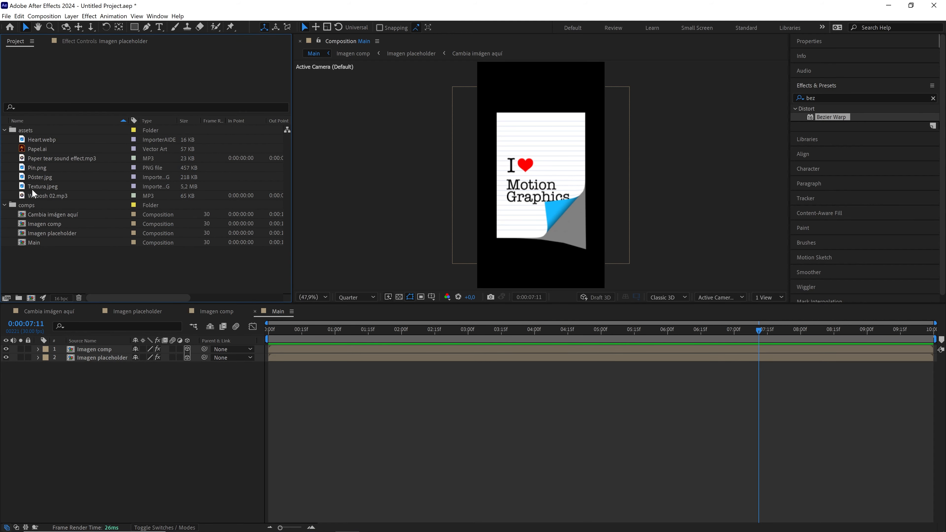
pyautogui.moveTo(50, 186); pyautogui.dragTo(93, 374)
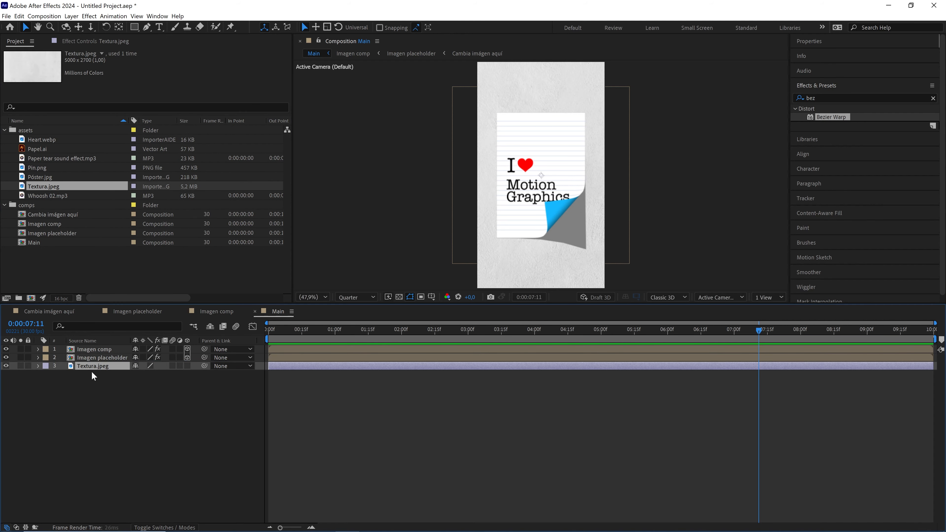
pyautogui.click(187, 366)
pyautogui.scroll(-2, 466, 225)
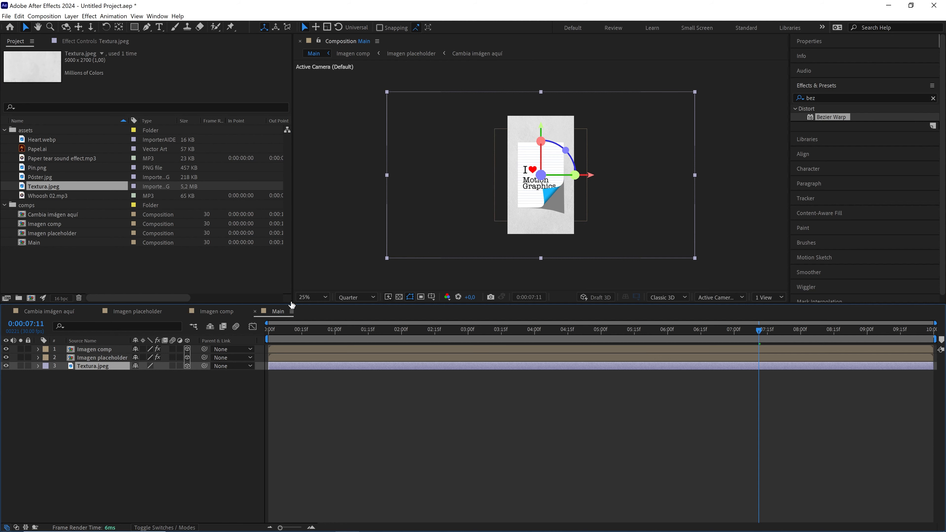
pyautogui.press('r')
pyautogui.click(147, 399)
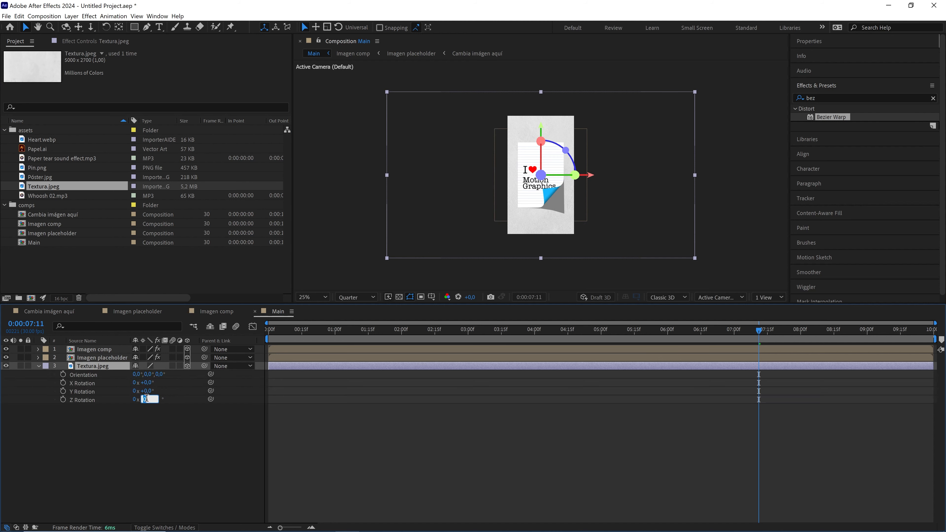
pyautogui.press('Return')
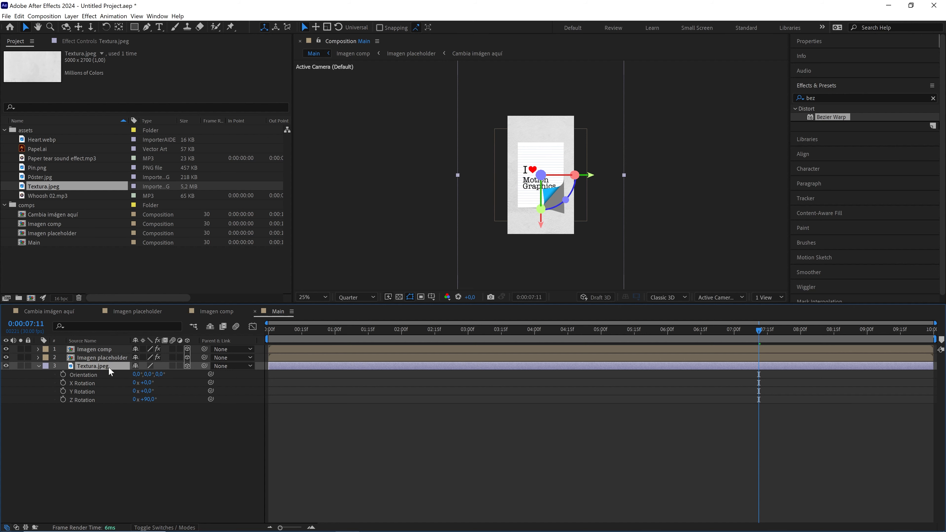
# - Rename the Imagen placeholder layer as Imagen Sombra
pyautogui.scroll(4, 529, 283)
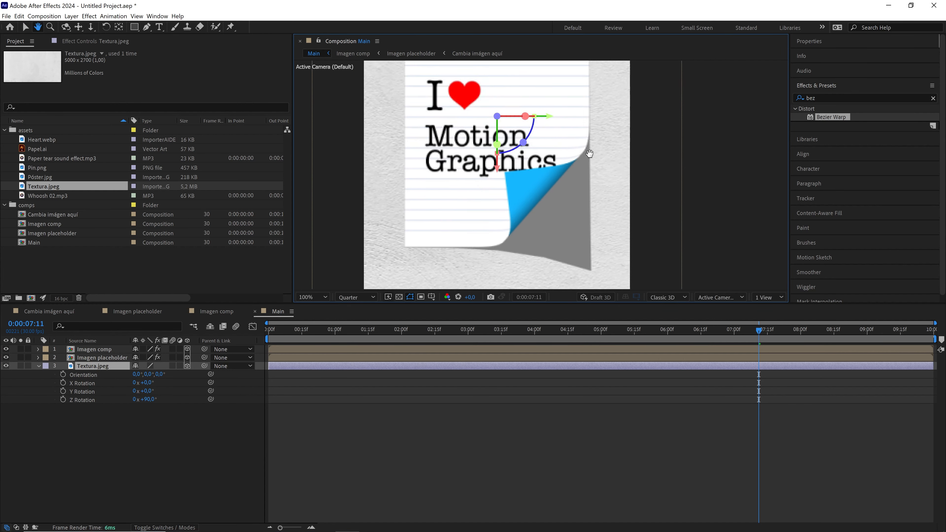
pyautogui.click(110, 358)
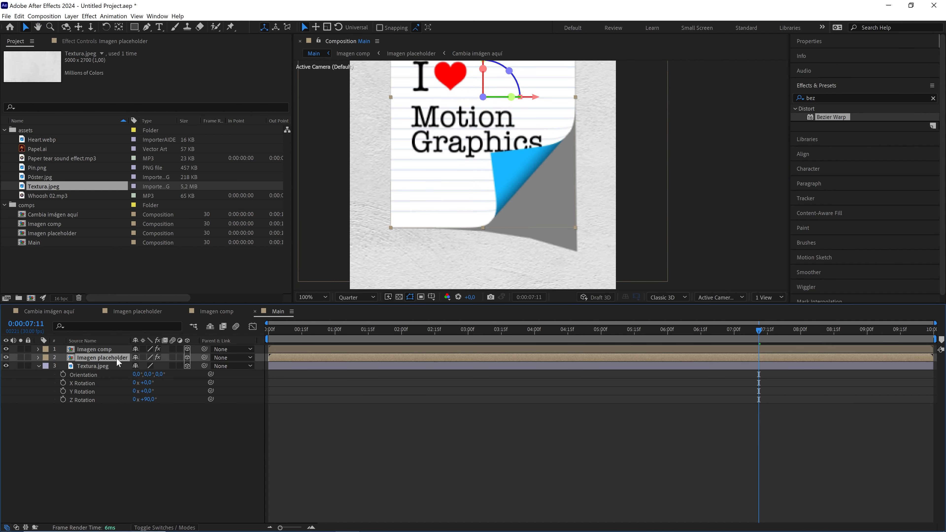
pyautogui.rightClick(99, 358)
pyautogui.click(131, 333)
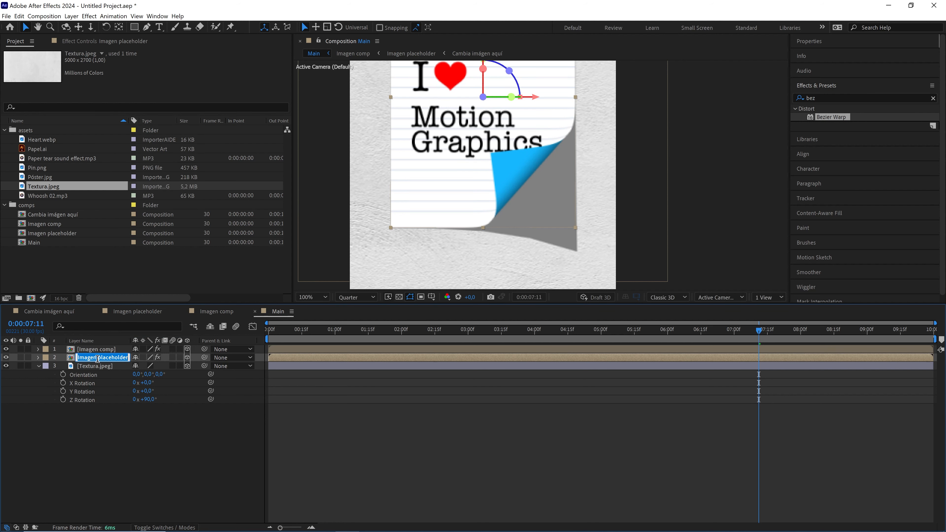
pyautogui.write('Imagen Sombra')
pyautogui.click(131, 408)
# - Set the Imagen Sombra layer's blending mode to Multiply and check the shadow over the texture
pyautogui.click(92, 359)
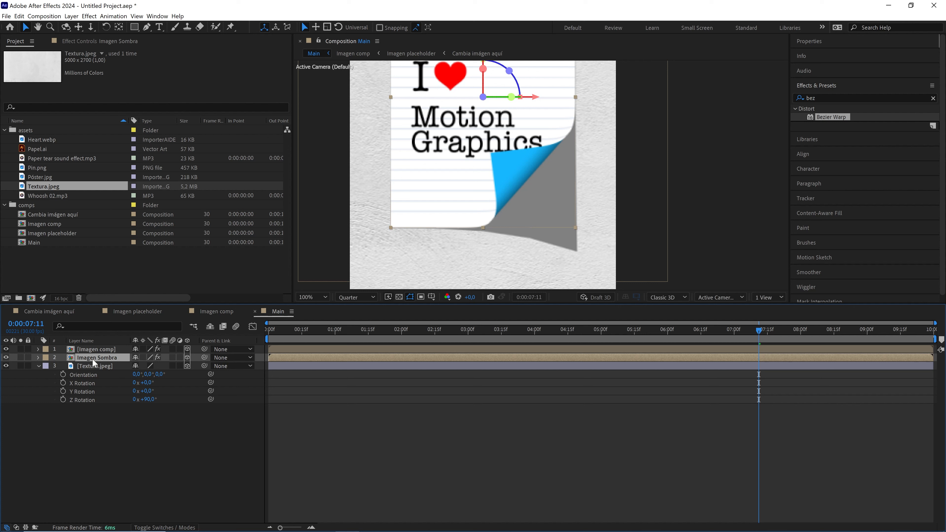
pyautogui.press('F4')
pyautogui.click(146, 358)
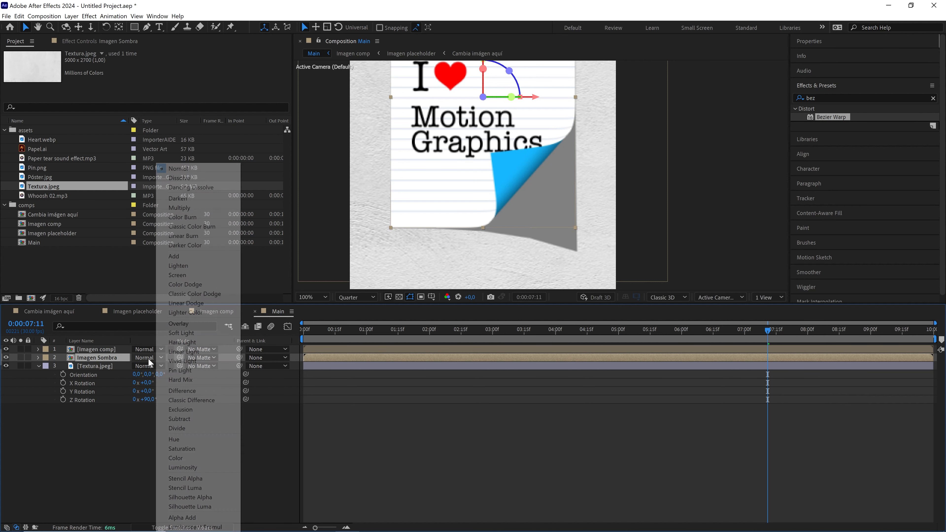
pyautogui.click(180, 208)
pyautogui.press('.')
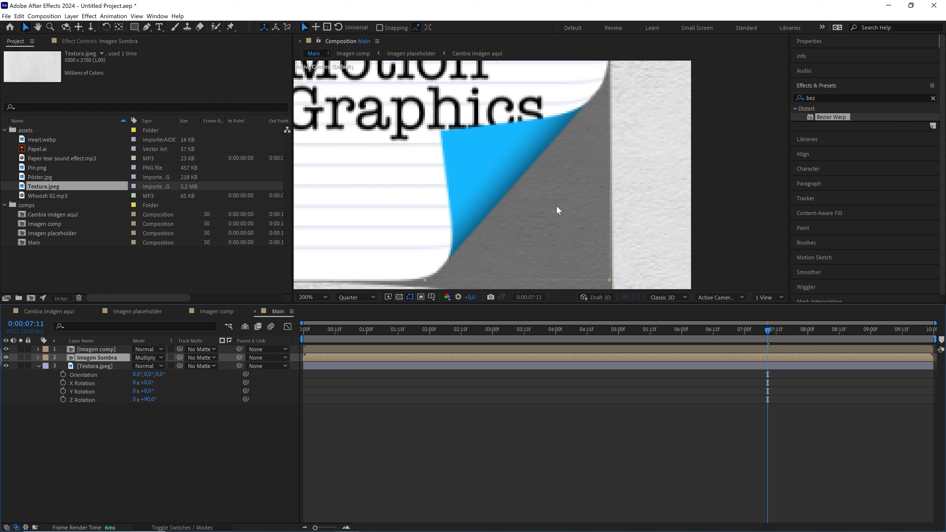
pyautogui.scroll(-3, 556, 206)
# - Return to the start of the timeline and add a one-node camera with the 35mm preset
pyautogui.moveTo(623, 329); pyautogui.dragTo(294, 337)
pyautogui.rightClick(182, 422)
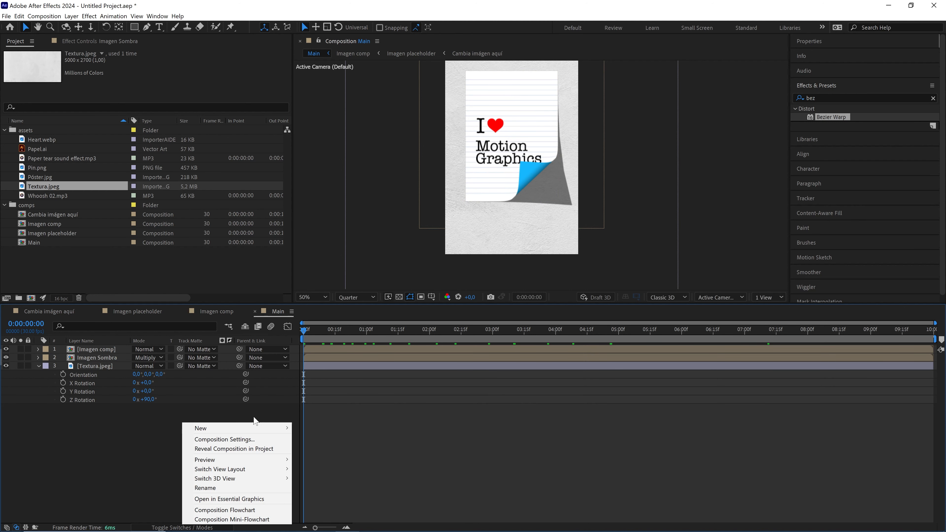
pyautogui.moveTo(242, 429)
pyautogui.click(336, 470)
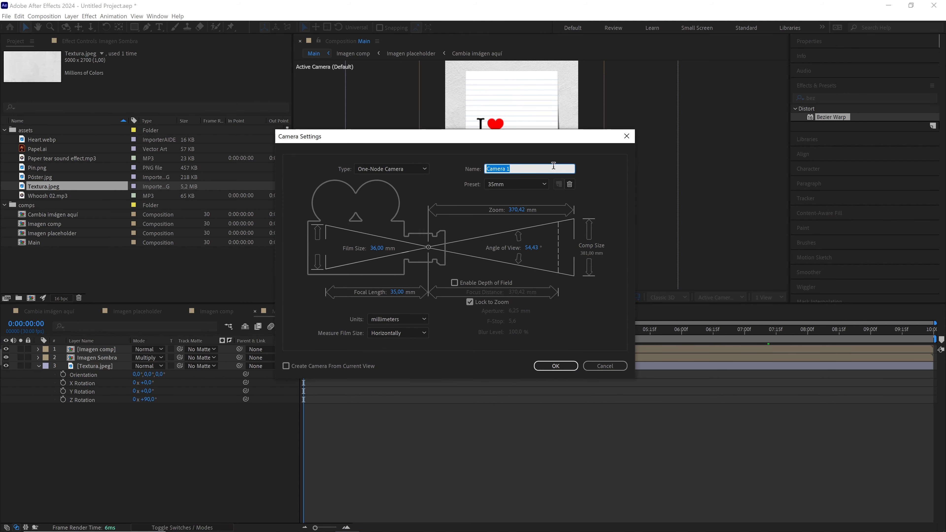
pyautogui.click(510, 185)
pyautogui.click(506, 248)
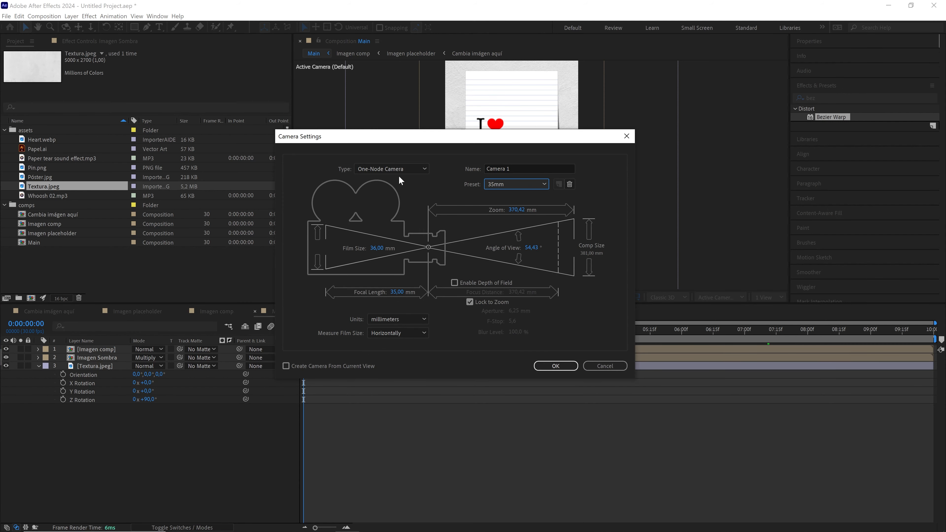
pyautogui.click(556, 366)
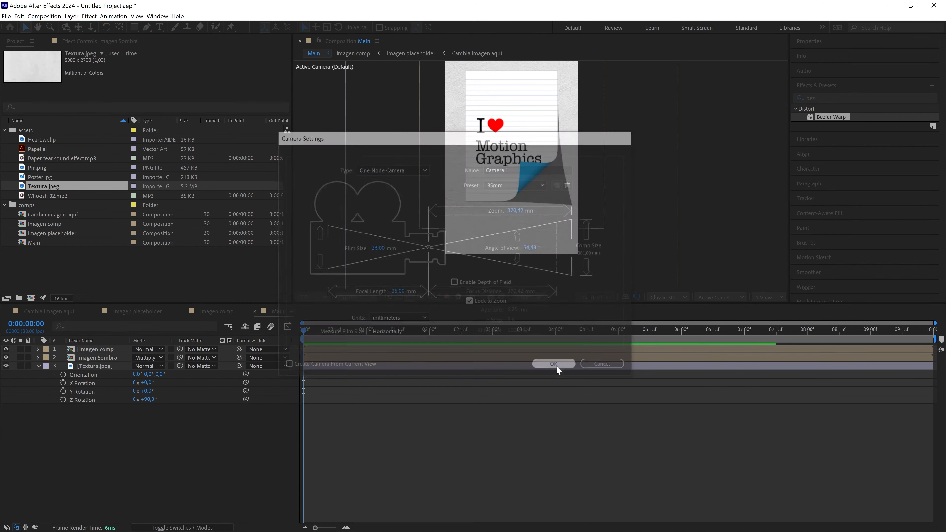
# - Add a 3D null object and parent Camera 1 to it
pyautogui.rightClick(89, 452)
pyautogui.moveTo(182, 360)
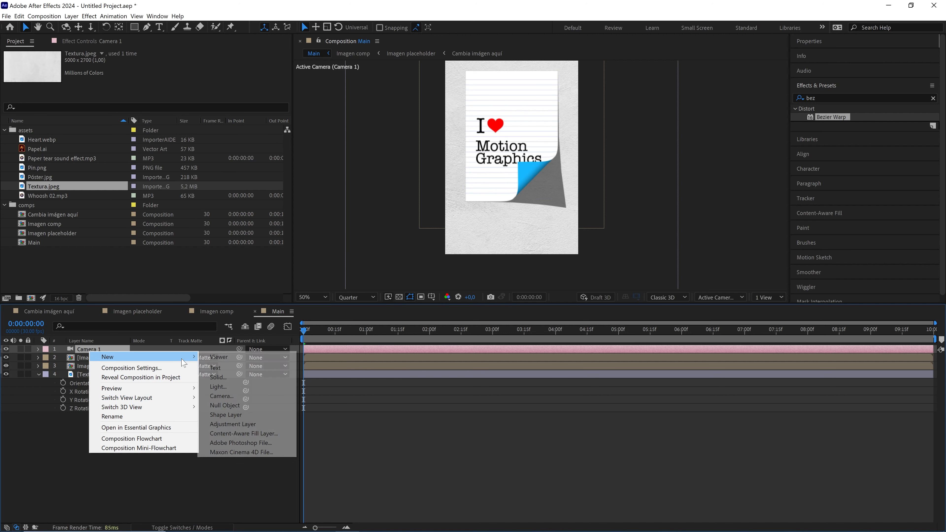
pyautogui.click(225, 405)
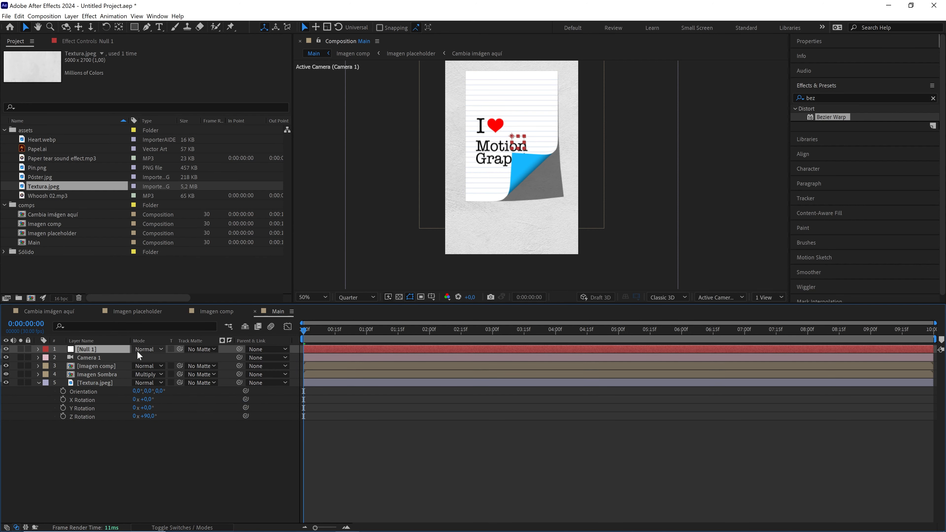
pyautogui.press('F4')
pyautogui.click(93, 357)
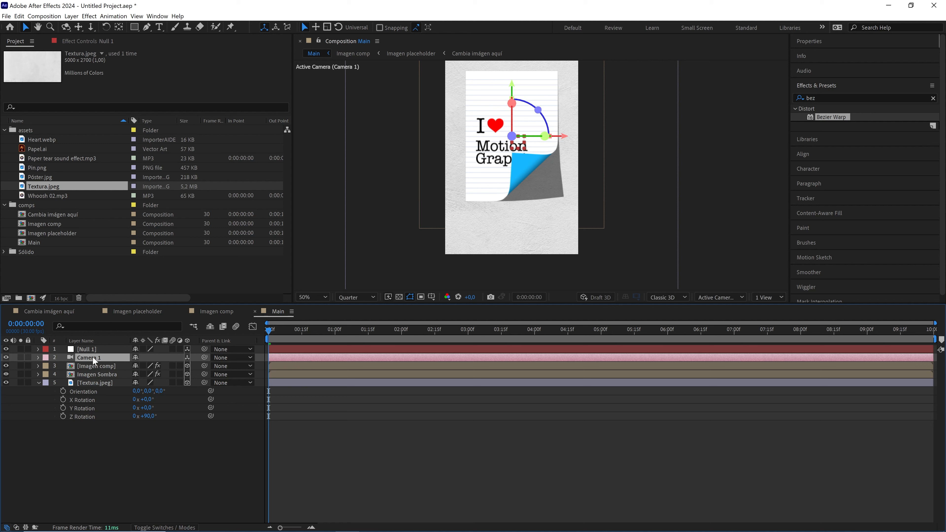
pyautogui.moveTo(205, 357); pyautogui.dragTo(93, 349)
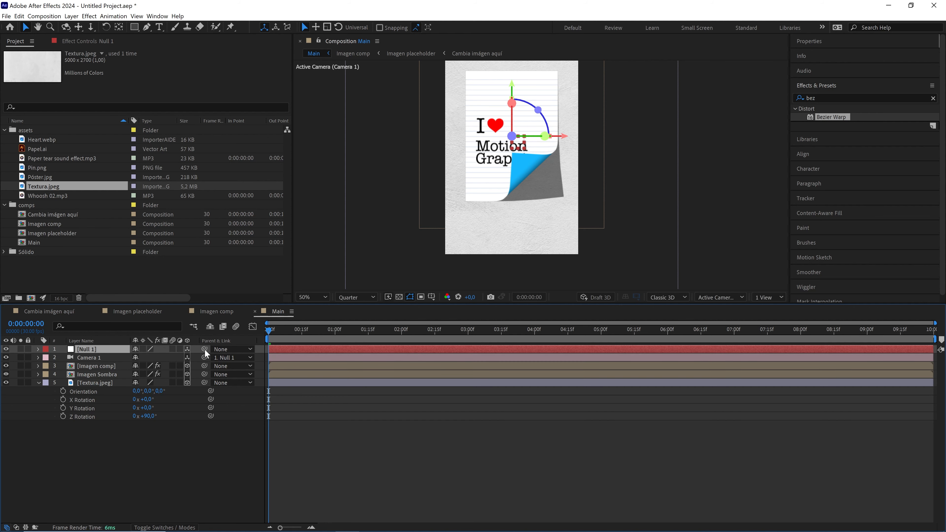
# - Set Null 1's Z position to -2000 and create a Position keyframe at the start of the timeline
pyautogui.press('p')
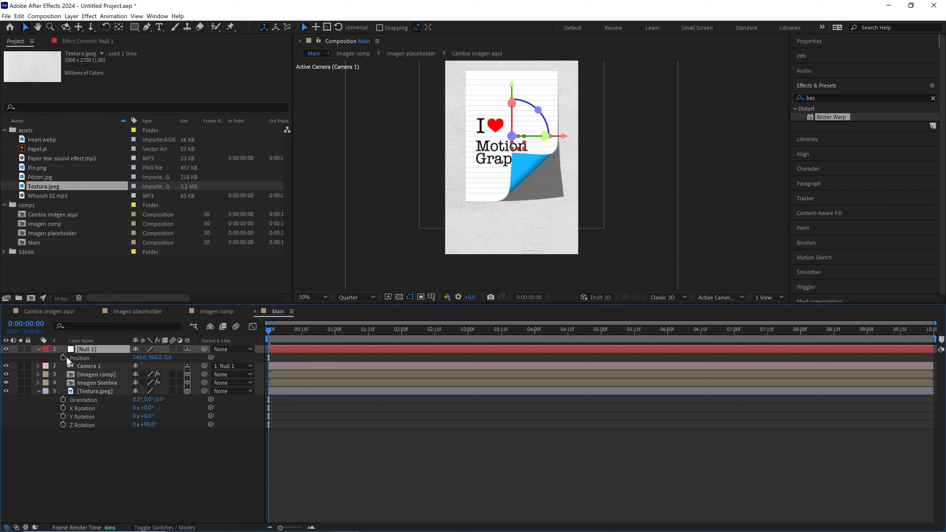
pyautogui.moveTo(168, 358)
pyautogui.mouseDown()
pyautogui.moveTo(127, 362)
pyautogui.moveTo(173, 358)
pyautogui.mouseUp()
pyautogui.click(173, 357)
pyautogui.write('-')
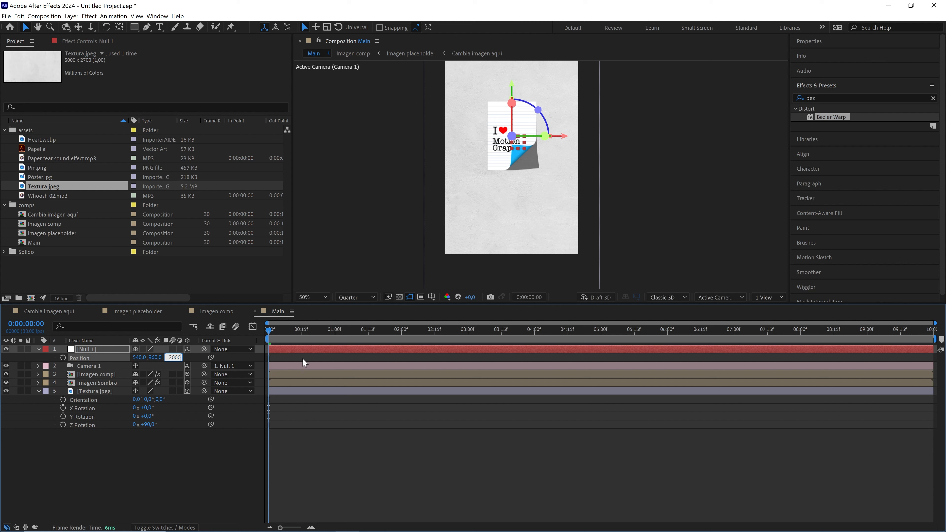
pyautogui.write('2000')
pyautogui.press('Return')
pyautogui.click(64, 357)
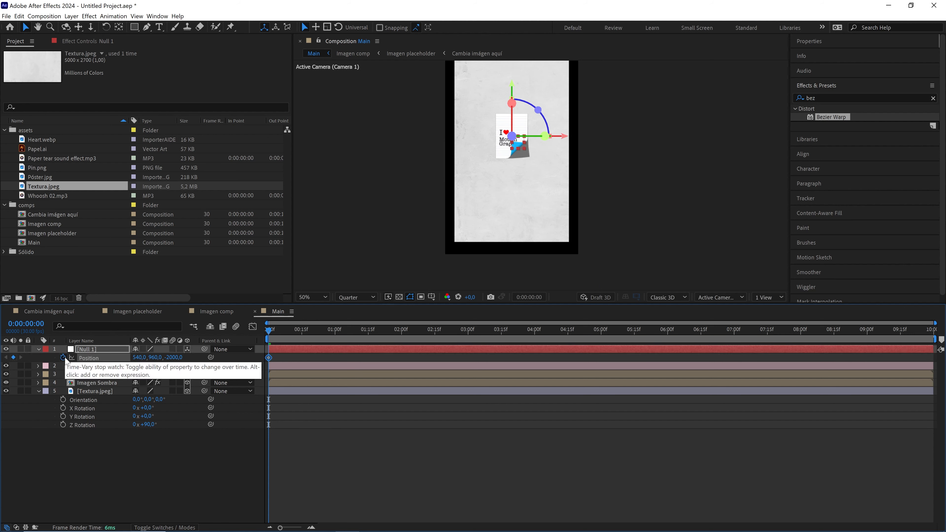
# - Enlarge the Textura.jpeg layer so it covers the whole composition frame
pyautogui.click(94, 392)
pyautogui.moveTo(572, 243); pyautogui.dragTo(582, 261)
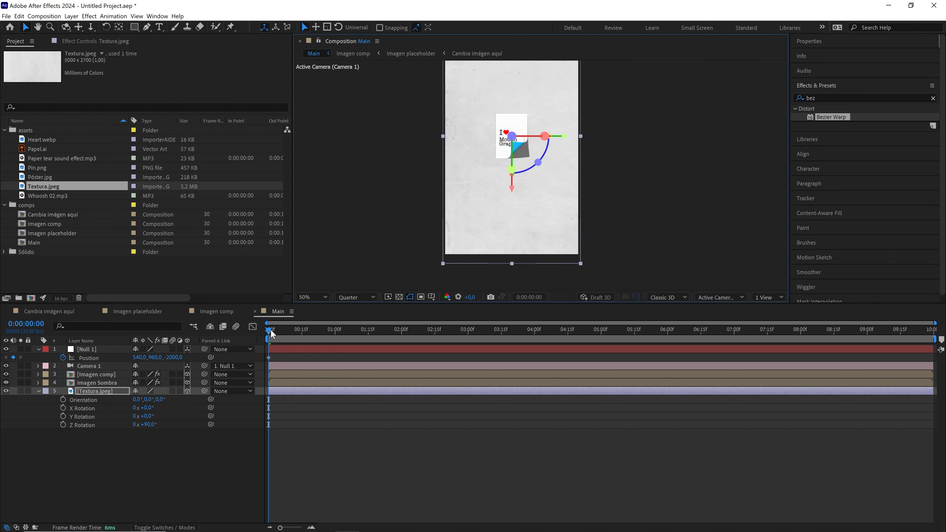
# - Keyframe Null 1's Z position at -1200 at 0:00:00:10 and play the camera move from the start
pyautogui.moveTo(270, 329); pyautogui.dragTo(291, 330)
pyautogui.press('Home')
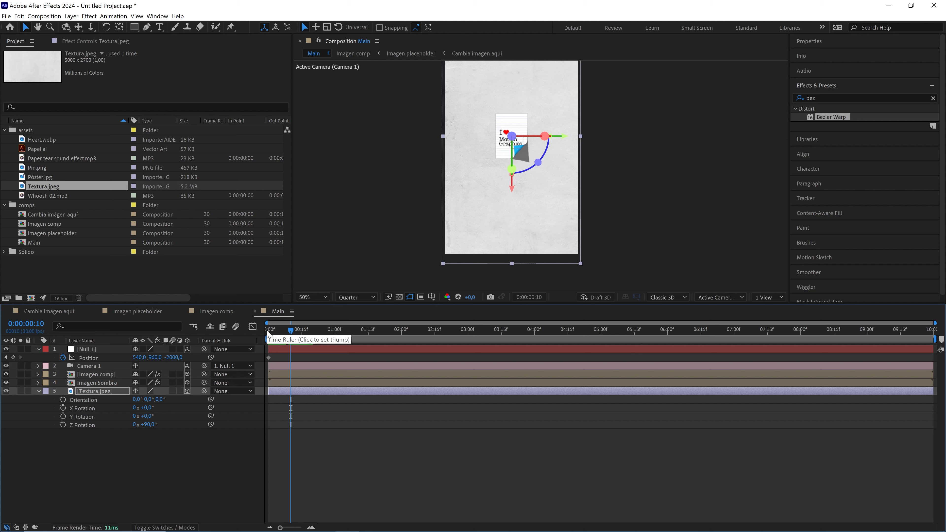
pyautogui.click(174, 357)
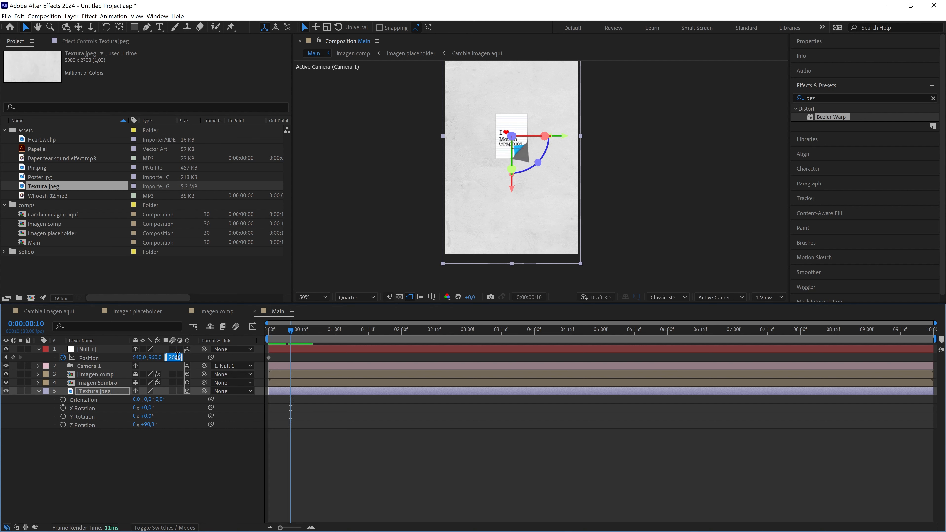
pyautogui.write('-1')
pyautogui.click(313, 357)
pyautogui.moveTo(295, 329); pyautogui.dragTo(267, 329)
pyautogui.scroll(1, 516, 156)
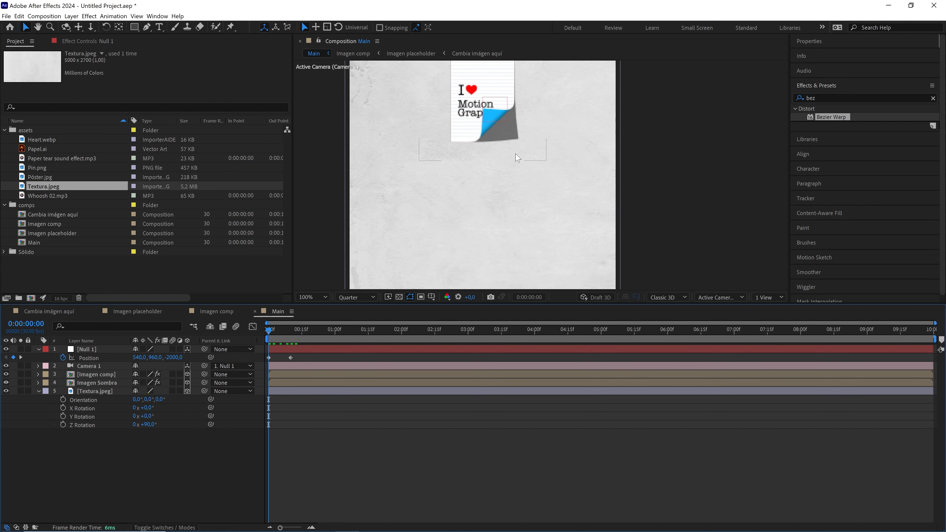
pyautogui.press('space')
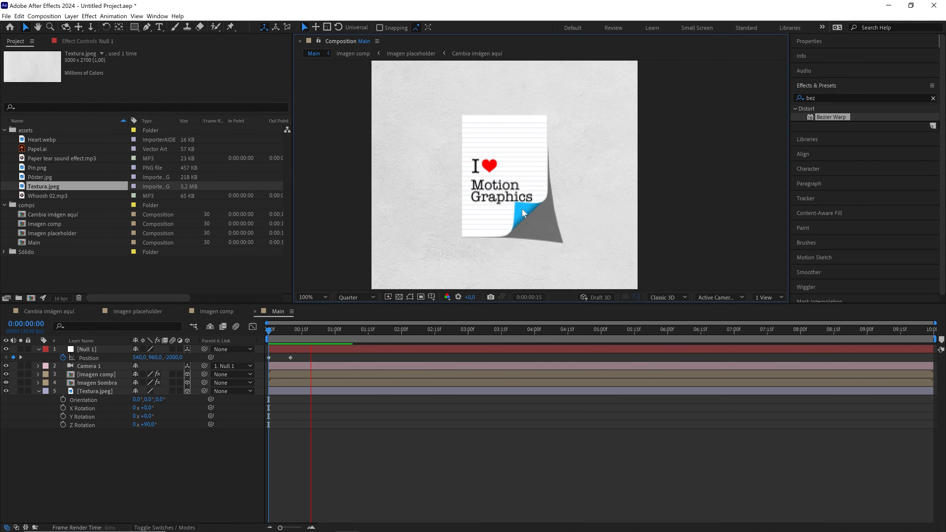
# - Keyframe Null 1's Z position at -1000 at 0:00:02:15
pyautogui.moveTo(302, 331); pyautogui.dragTo(438, 352)
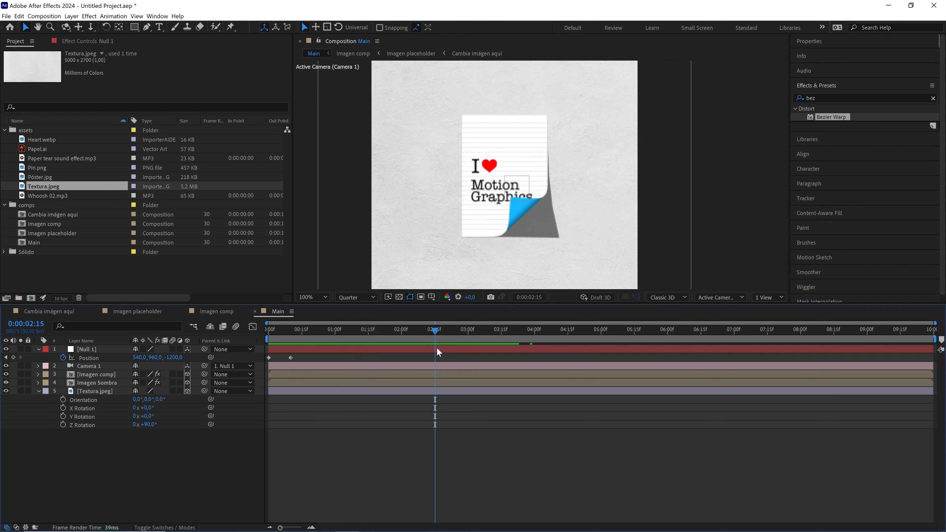
pyautogui.click(173, 357)
pyautogui.write('-1')
pyautogui.press('Return')
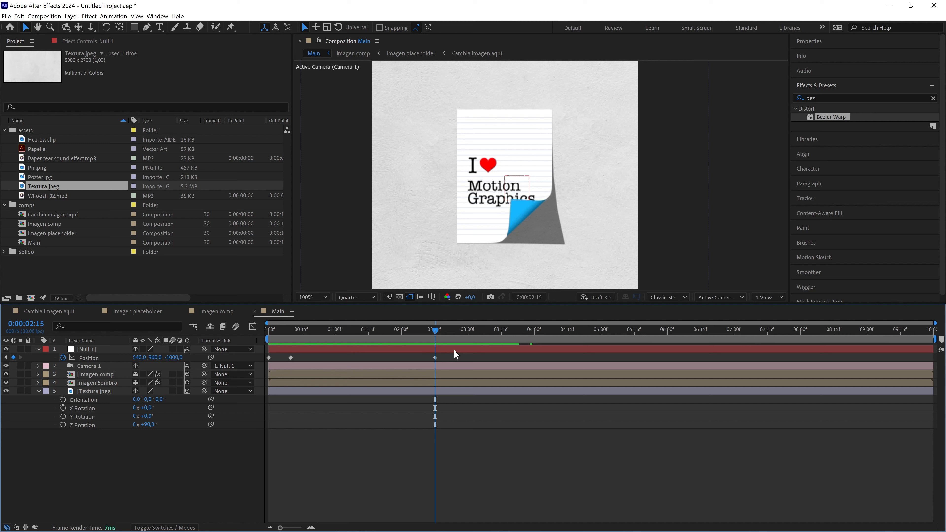
# - Keyframe Null 1's Z position at -200 ten frames further on, at 0:00:02:25
pyautogui.hotkey('shift', 'pagedown')
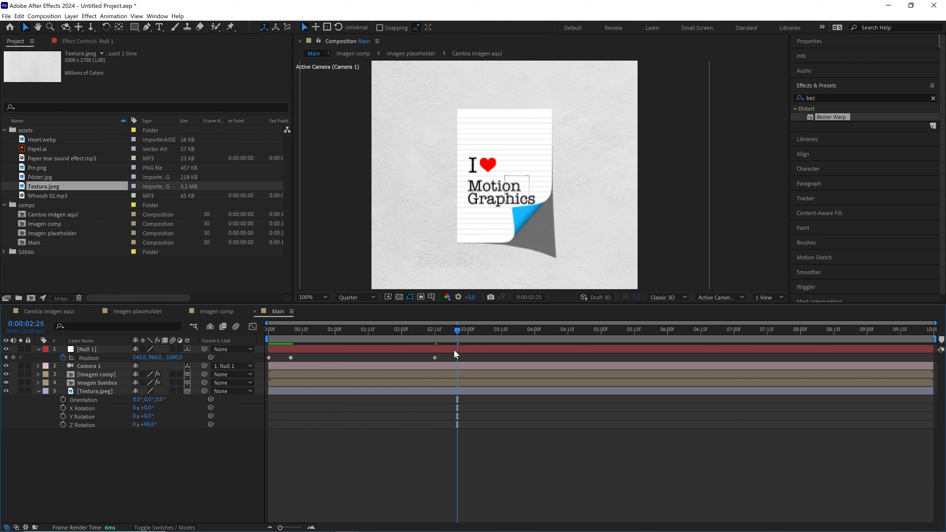
pyautogui.click(176, 358)
pyautogui.write('-200')
pyautogui.press('Return')
# - Keyframe Null 1's Z position at 0 at 0:00:04:05 and preview the animation from the start
pyautogui.moveTo(459, 328); pyautogui.dragTo(548, 339)
pyautogui.click(173, 358)
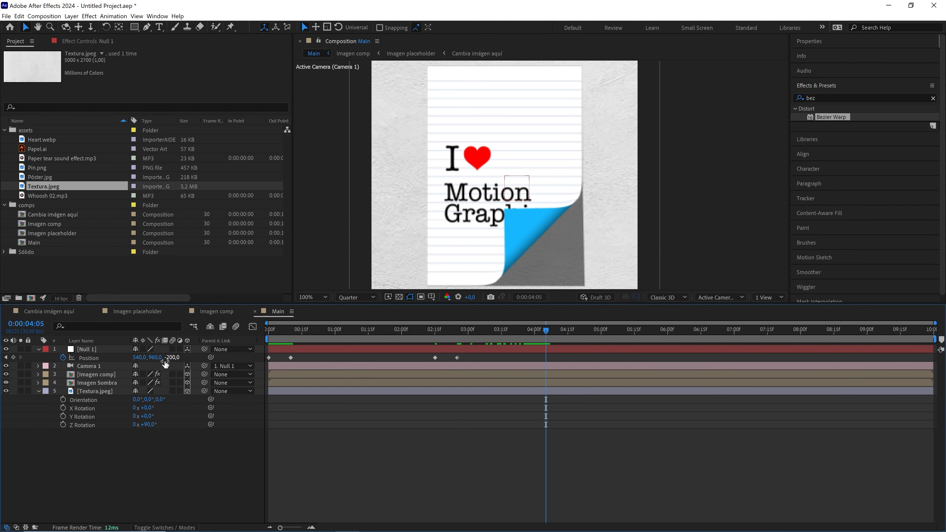
pyautogui.write('0')
pyautogui.click(388, 428)
pyautogui.scroll(-1, 553, 203)
pyautogui.moveTo(550, 219); pyautogui.dragTo(549, 260)
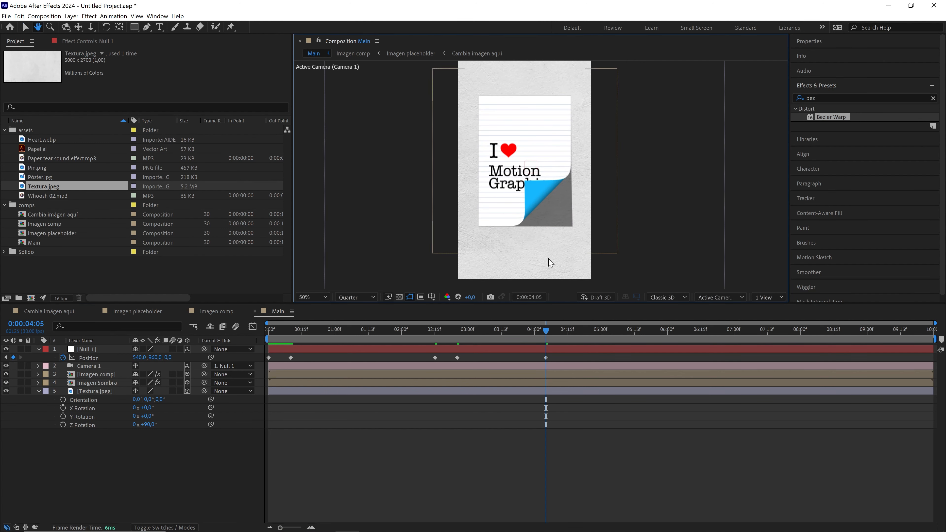
pyautogui.press('v')
pyautogui.moveTo(546, 331); pyautogui.dragTo(269, 330)
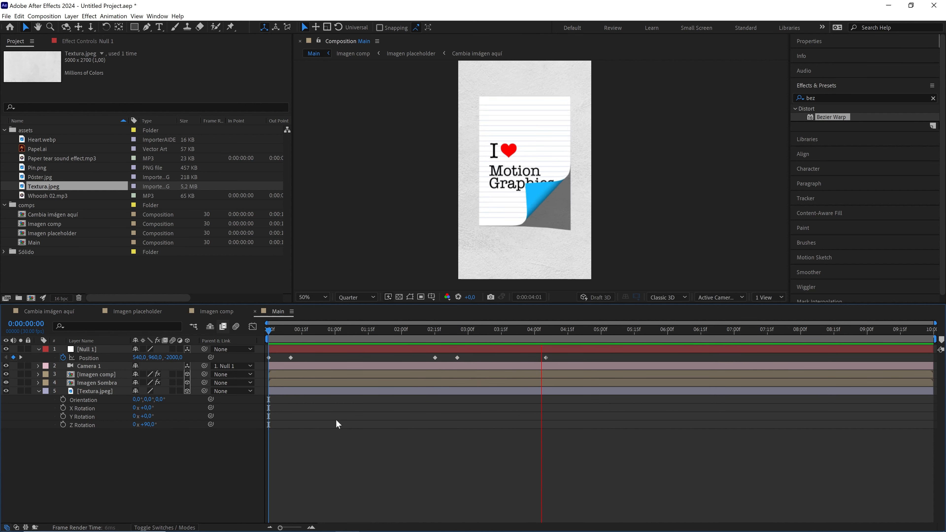
pyautogui.press('space')
# - Create a Position keyframe on Camera 1 at 0:00:04:05 and move it to 0:00:03:15
pyautogui.click(546, 329)
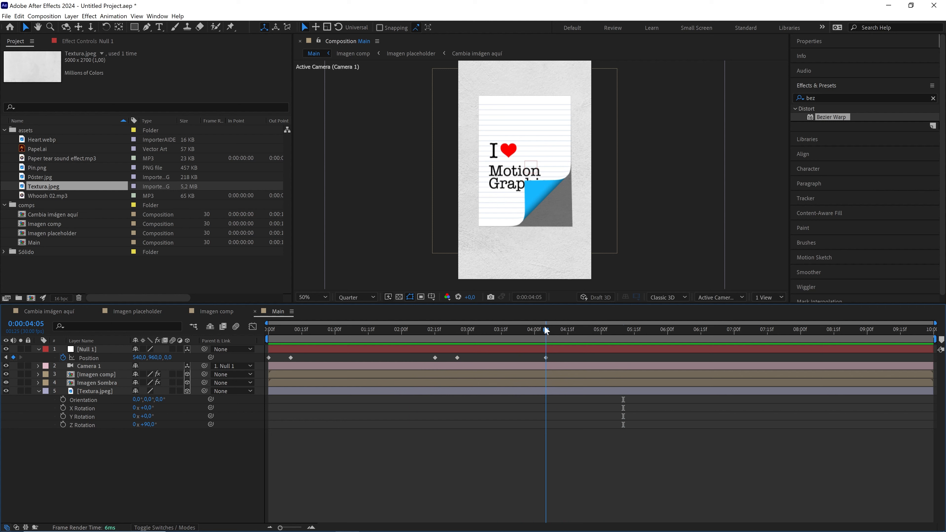
pyautogui.click(394, 367)
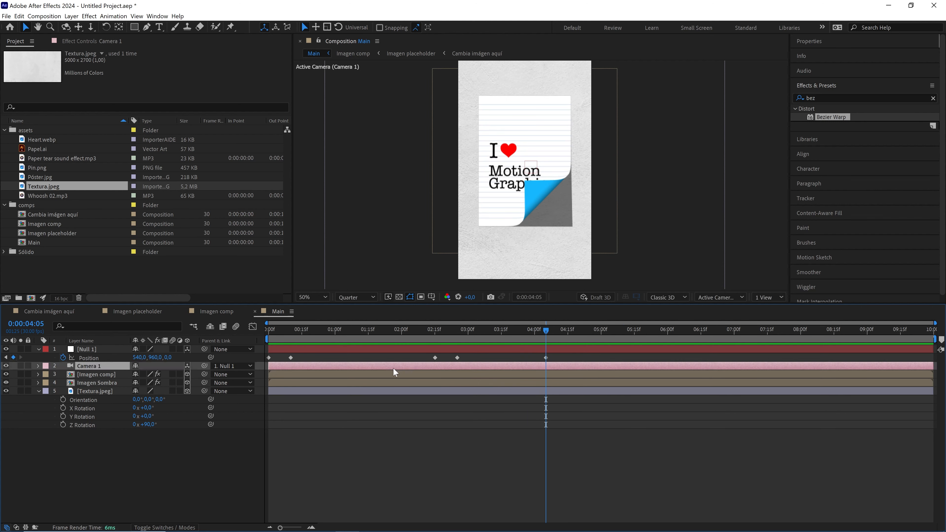
pyautogui.press('p')
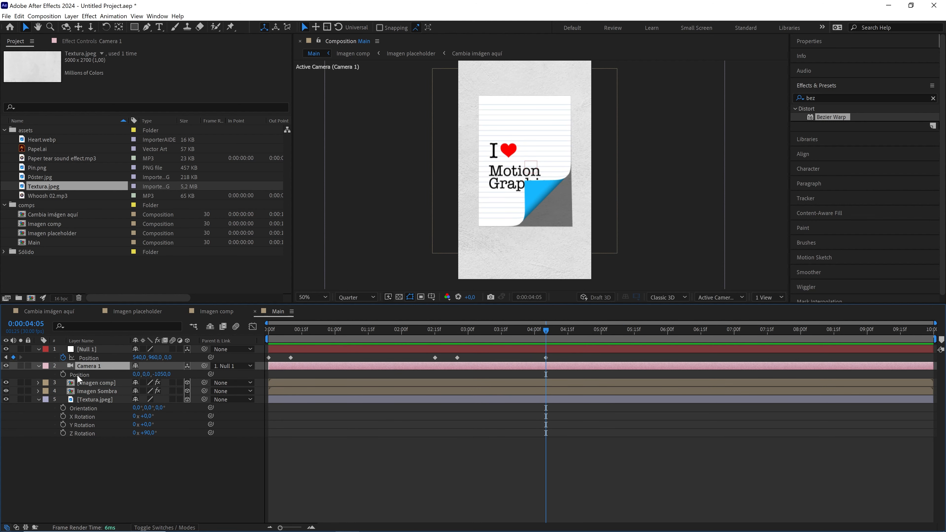
pyautogui.click(63, 374)
pyautogui.moveTo(518, 338); pyautogui.dragTo(501, 343)
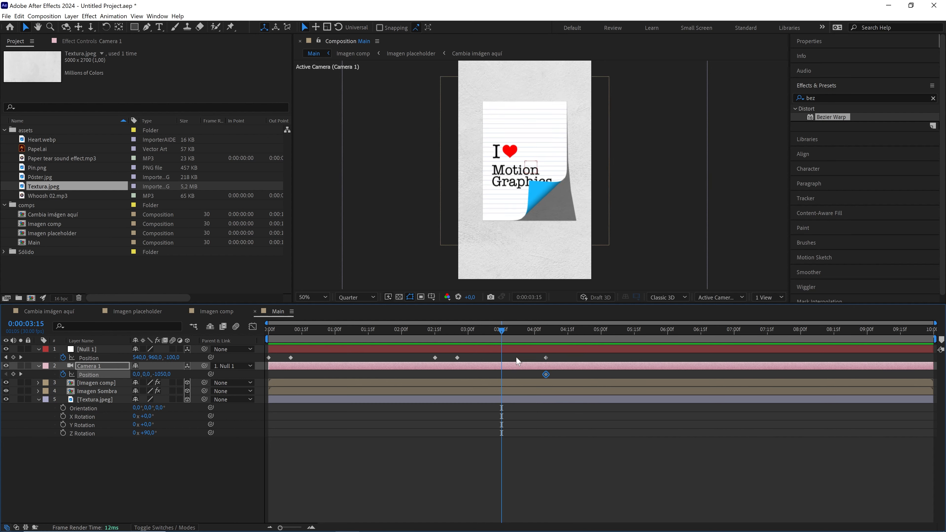
pyautogui.moveTo(546, 375); pyautogui.dragTo(502, 375)
# - Keyframe Camera 1's Z position at 400 at 0:00:04:05
pyautogui.moveTo(503, 339); pyautogui.dragTo(545, 332)
pyautogui.moveTo(162, 374); pyautogui.dragTo(219, 372)
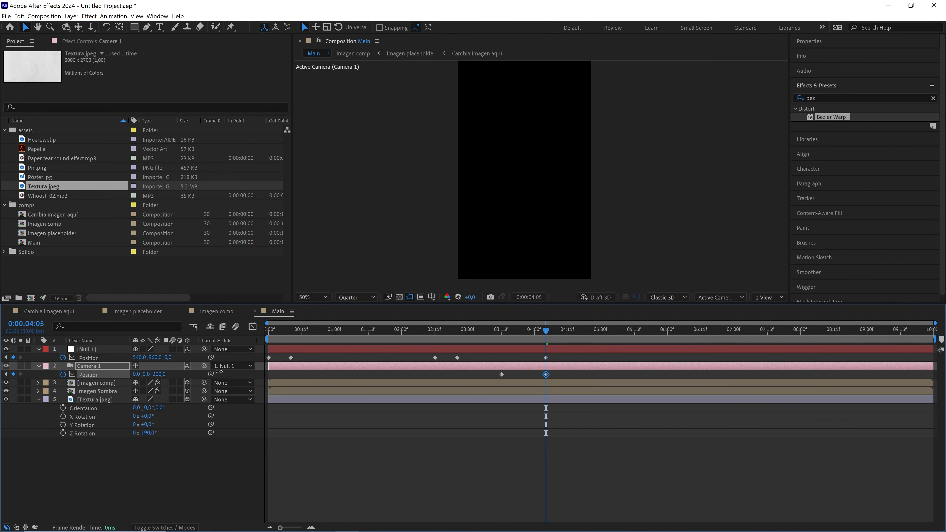
pyautogui.click(159, 374)
pyautogui.write('400')
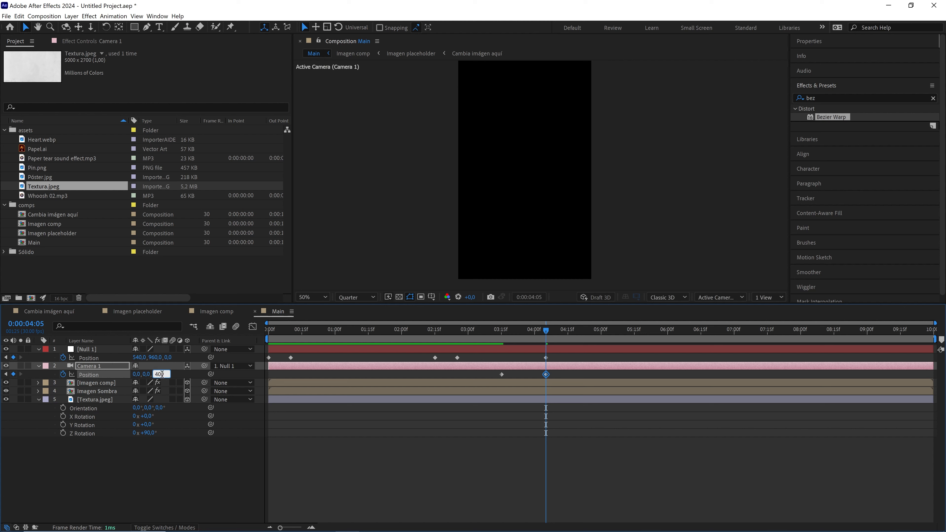
# - Apply Easy Ease to both Camera 1 Position keyframes and shape their speed graph to start very slowly and end very fast
pyautogui.moveTo(565, 375); pyautogui.dragTo(498, 380)
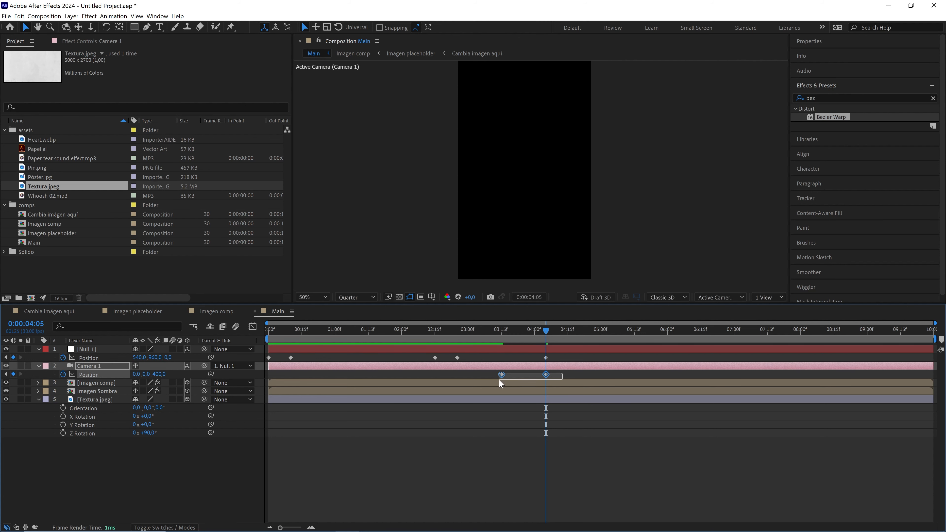
pyautogui.press('F9')
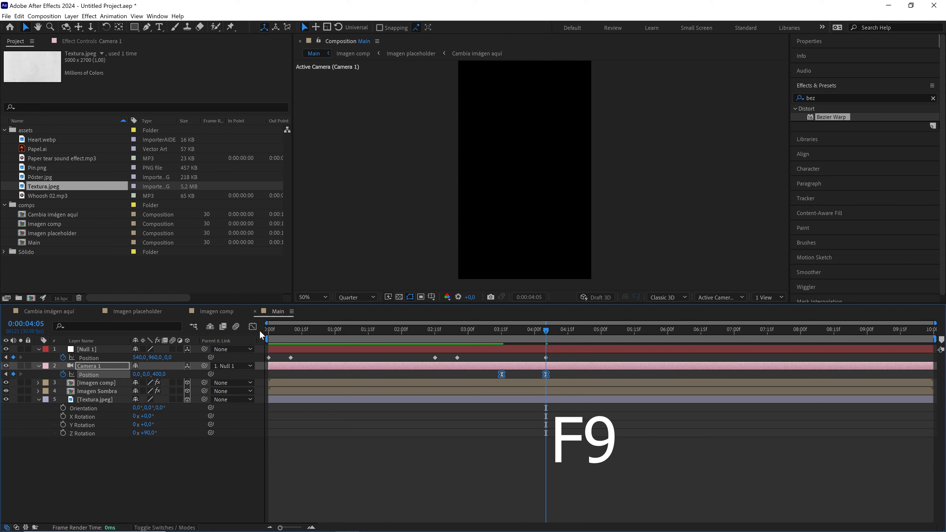
pyautogui.click(253, 327)
pyautogui.moveTo(548, 345); pyautogui.dragTo(554, 499)
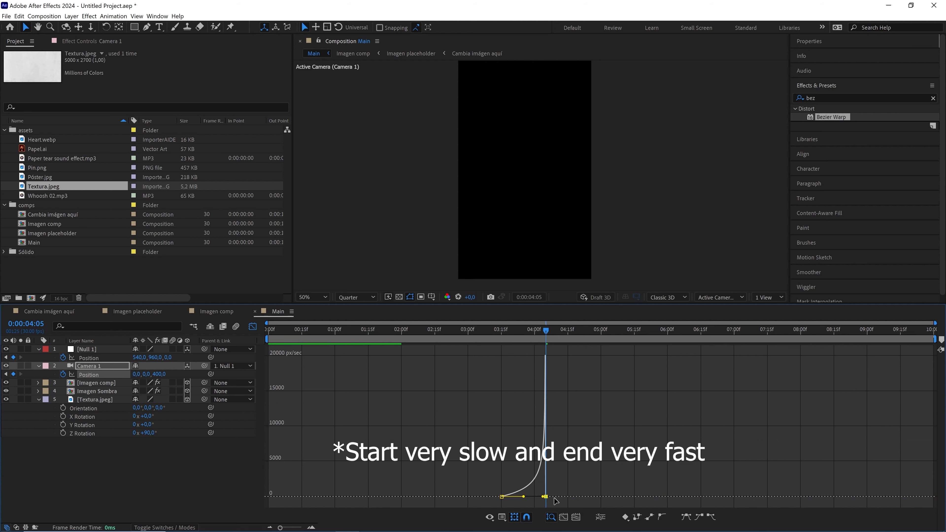
# - Preview the eased camera push, close the graph editor and inspect the paper animation up to 0:00:02:25
pyautogui.moveTo(546, 338); pyautogui.dragTo(448, 333)
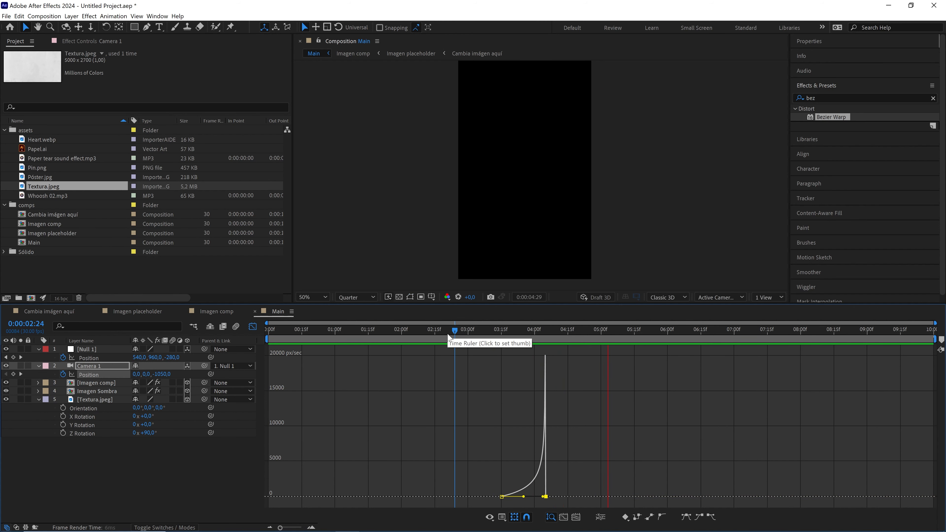
pyautogui.press('space')
pyautogui.moveTo(448, 333)
pyautogui.mouseDown()
pyautogui.moveTo(552, 332)
pyautogui.moveTo(463, 335)
pyautogui.mouseUp()
pyautogui.press('space')
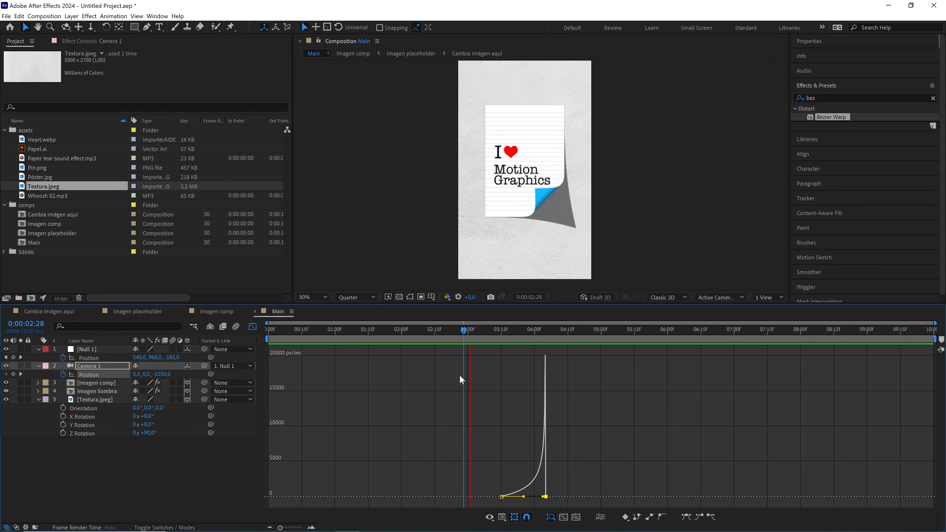
pyautogui.moveTo(463, 330); pyautogui.dragTo(266, 332)
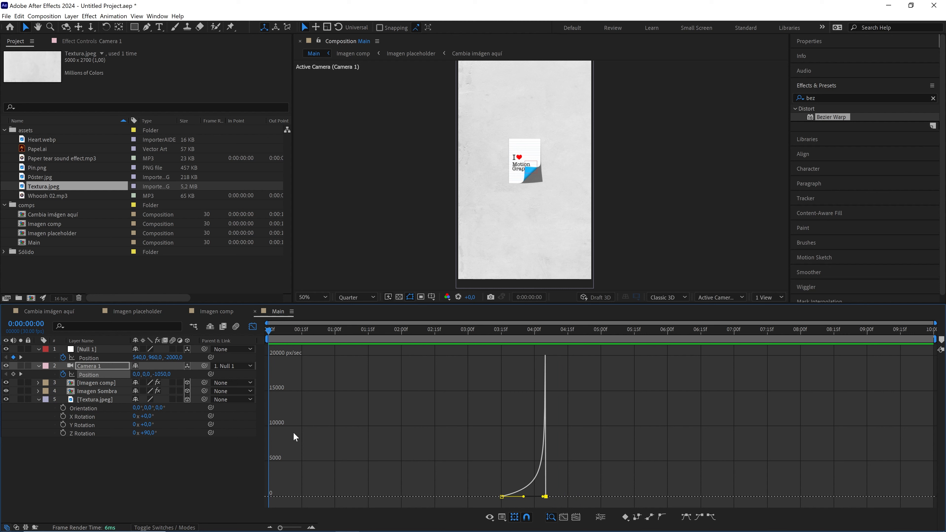
pyautogui.click(250, 330)
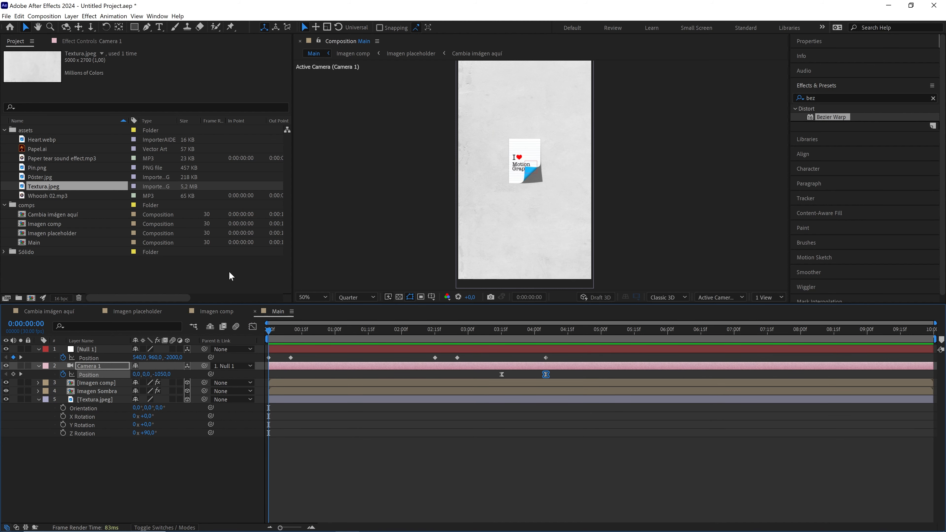
pyautogui.scroll(2, 537, 228)
pyautogui.moveTo(276, 331); pyautogui.dragTo(458, 333)
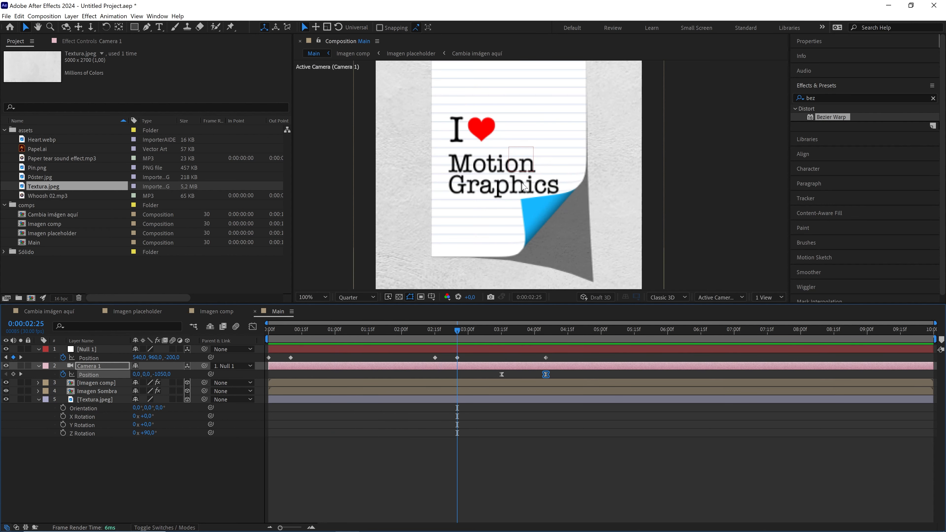
pyautogui.scroll(-2, 524, 187)
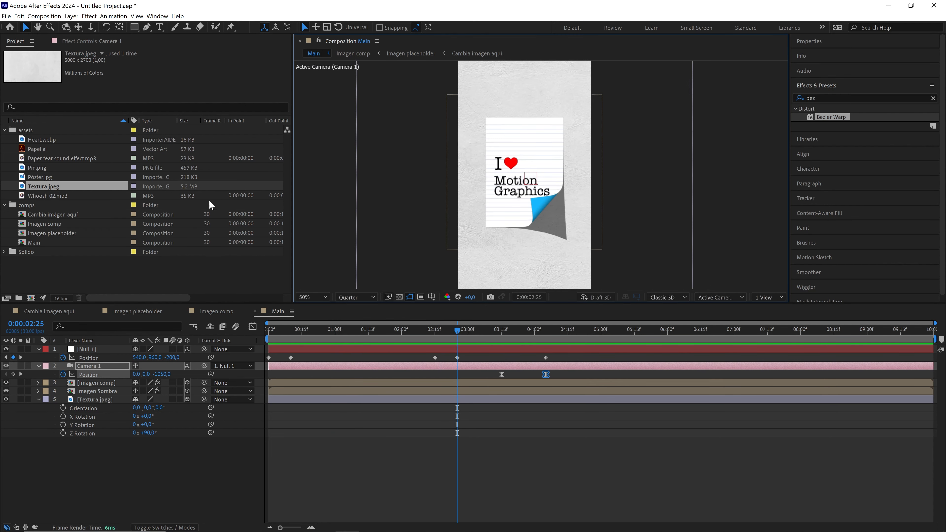
# - Duplicate the Imagen comp composition in the comps folder and rename the copy as Imagen comp Roto U
pyautogui.click(36, 208)
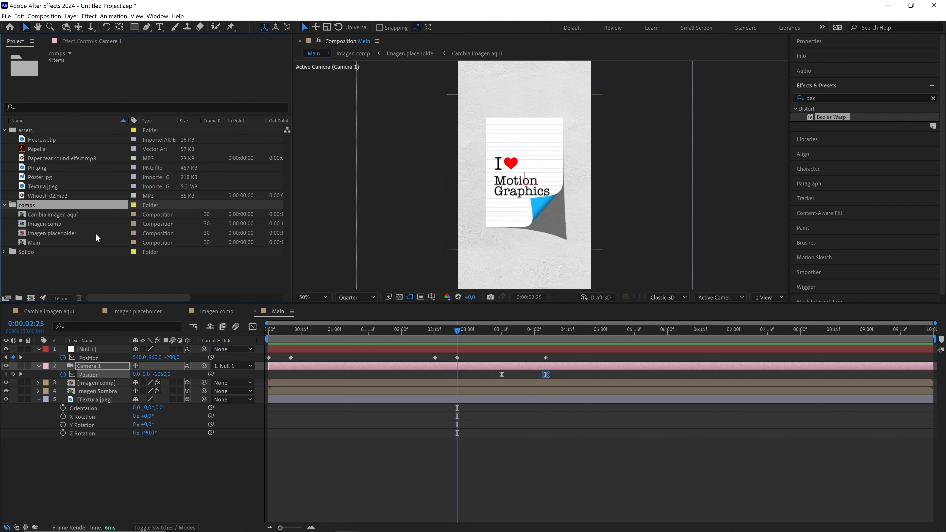
pyautogui.click(60, 238)
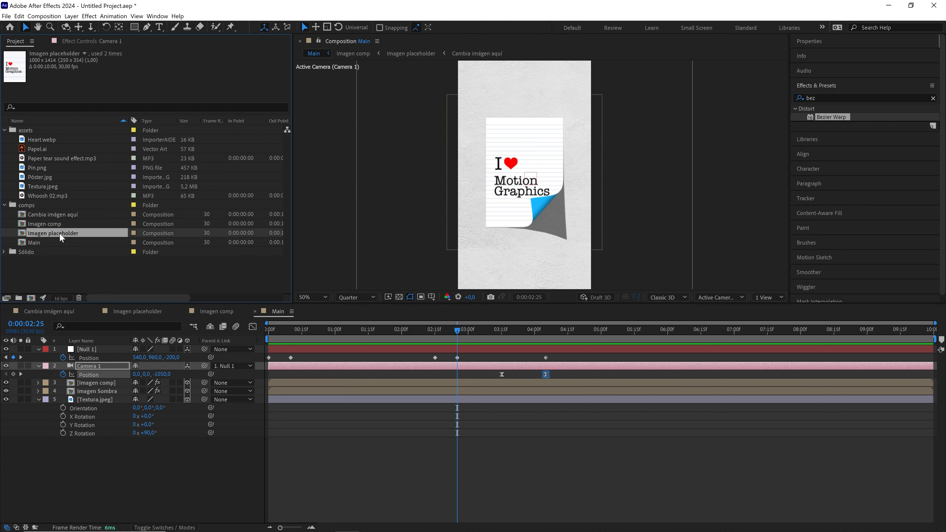
pyautogui.click(58, 224)
pyautogui.hotkey('ctrl', 'd')
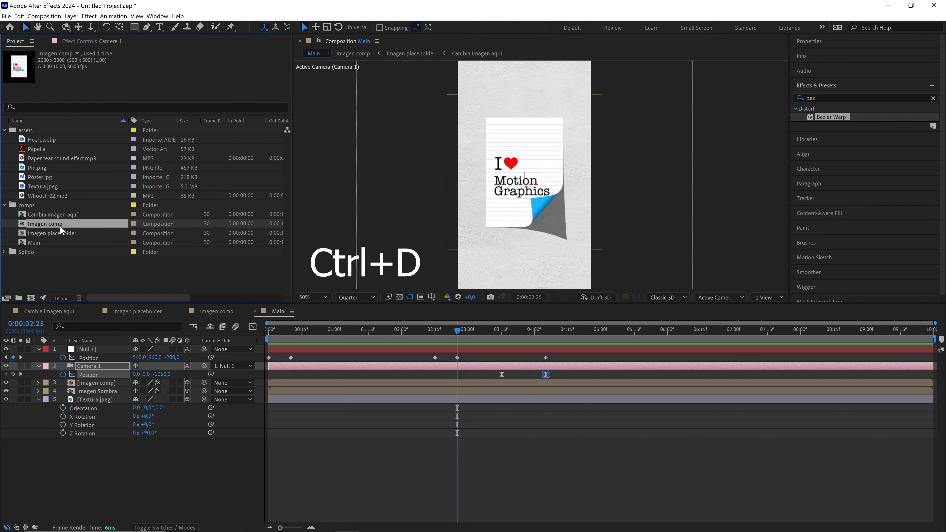
pyautogui.rightClick(64, 233)
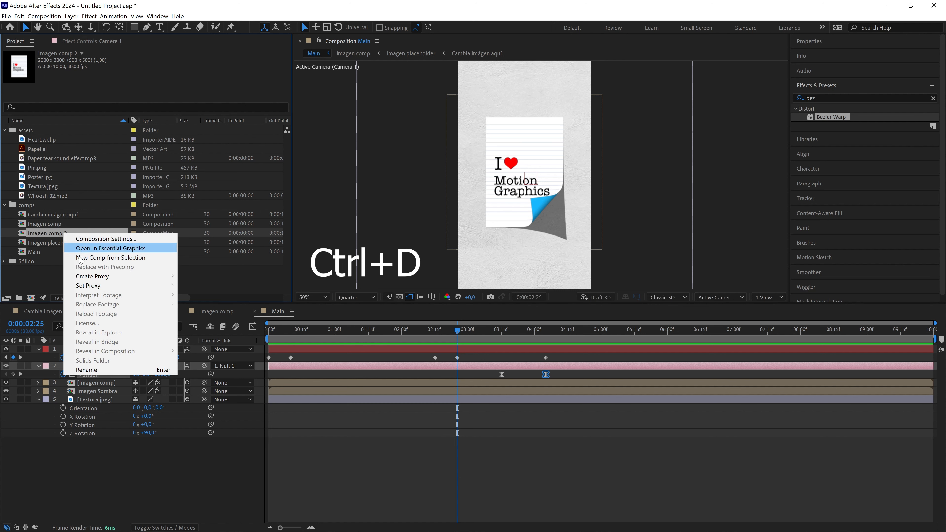
pyautogui.click(86, 366)
pyautogui.moveTo(64, 234); pyautogui.dragTo(78, 234)
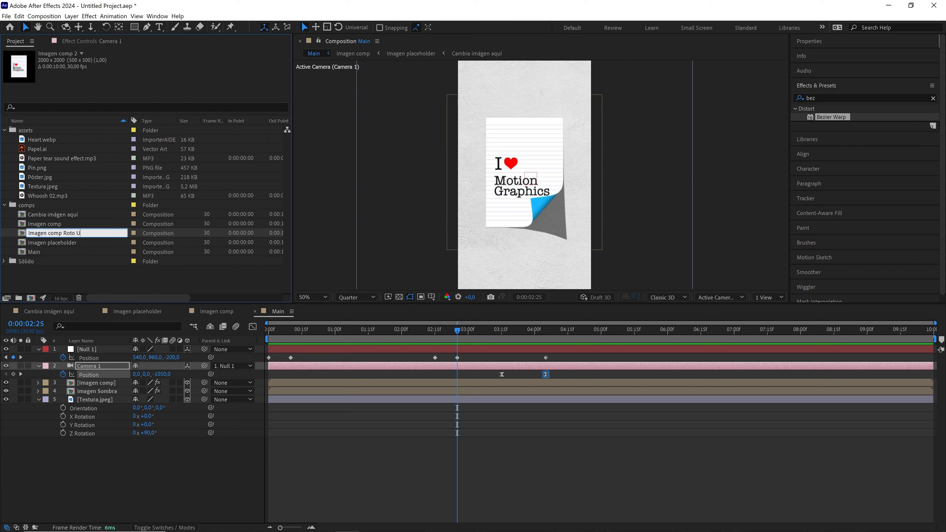
pyautogui.click(77, 263)
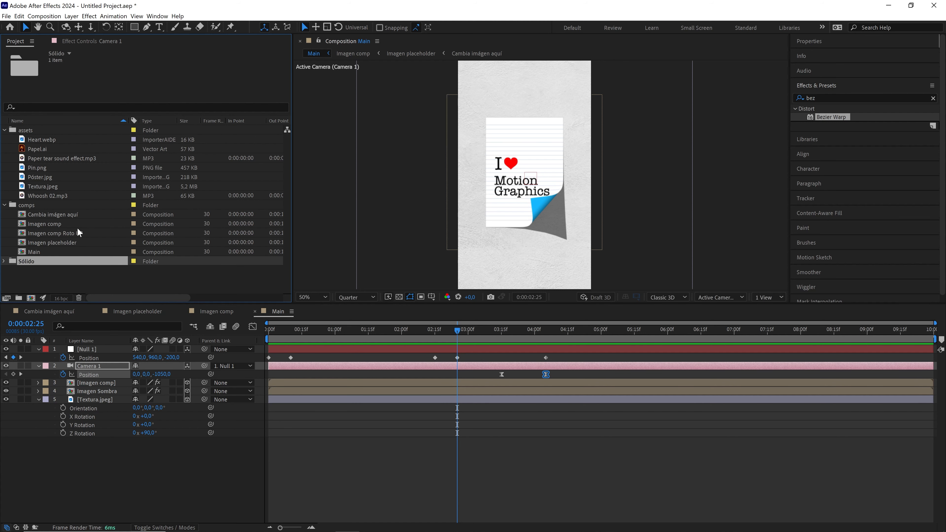
# - Open Imagen comp Roto UP, duplicate the Imagen placeholder composition and rename the copy as Imagen placeholder Roto UP
pyautogui.doubleClick(76, 229)
pyautogui.click(59, 243)
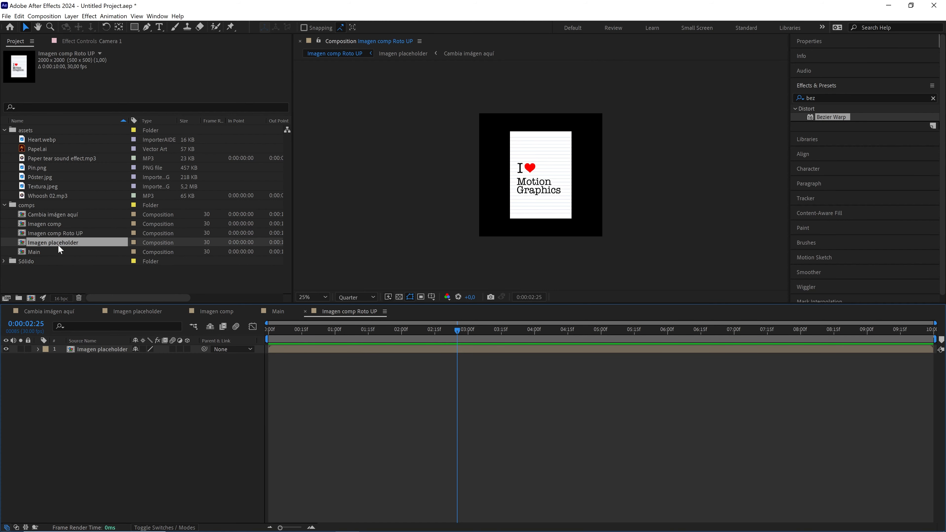
pyautogui.hotkey('ctrl', 'd')
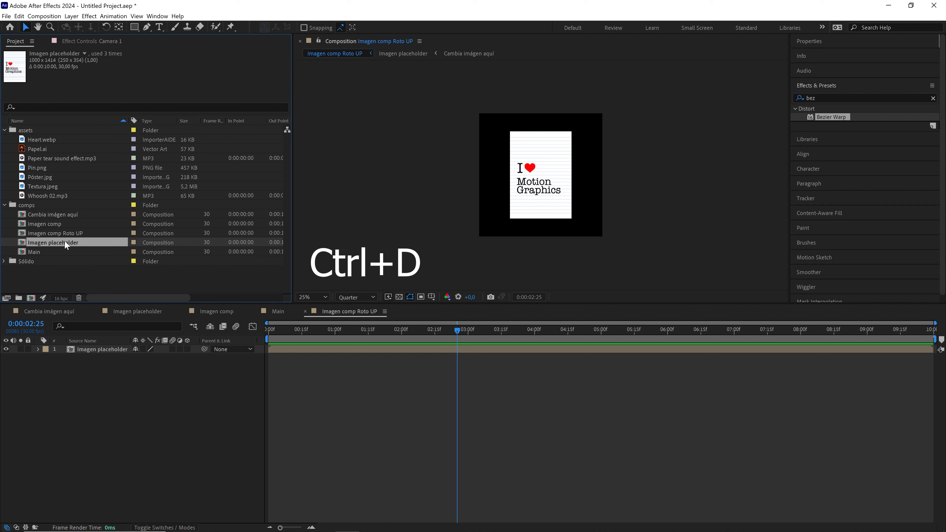
pyautogui.rightClick(67, 251)
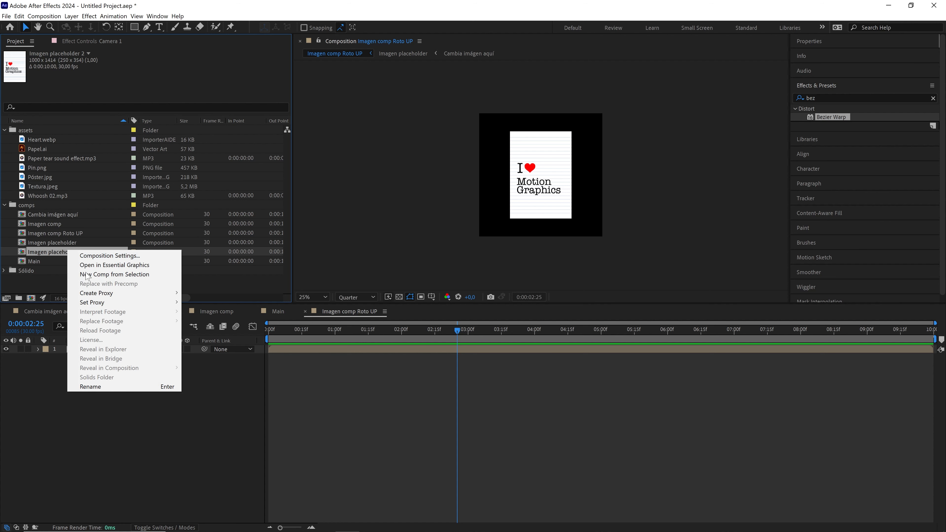
pyautogui.click(91, 387)
pyautogui.doubleClick(96, 254)
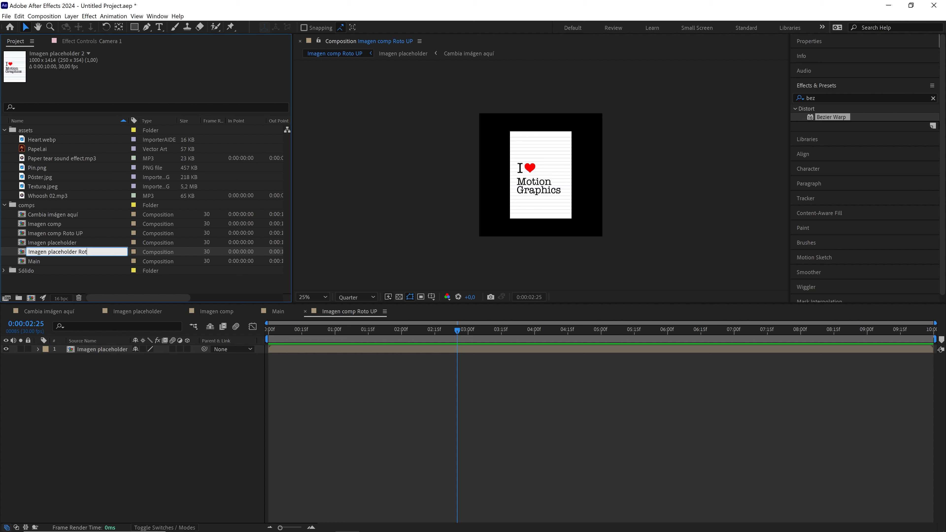
pyautogui.write('Roto UP')
pyautogui.click(84, 284)
# - Replace the placeholder layer inside Imagen comp Roto UP with Imagen placeholder Roto UP, and open that nested composition
pyautogui.click(89, 348)
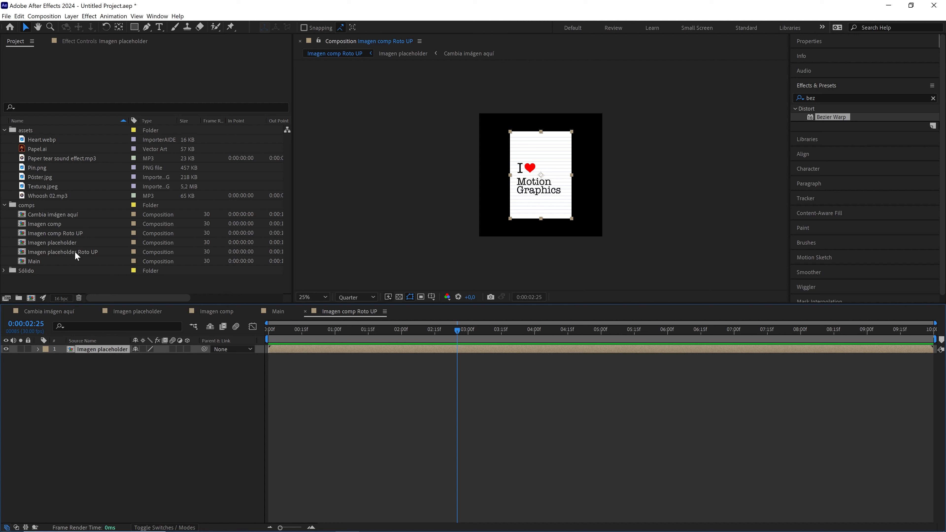
pyautogui.moveTo(88, 251); pyautogui.dragTo(102, 350)
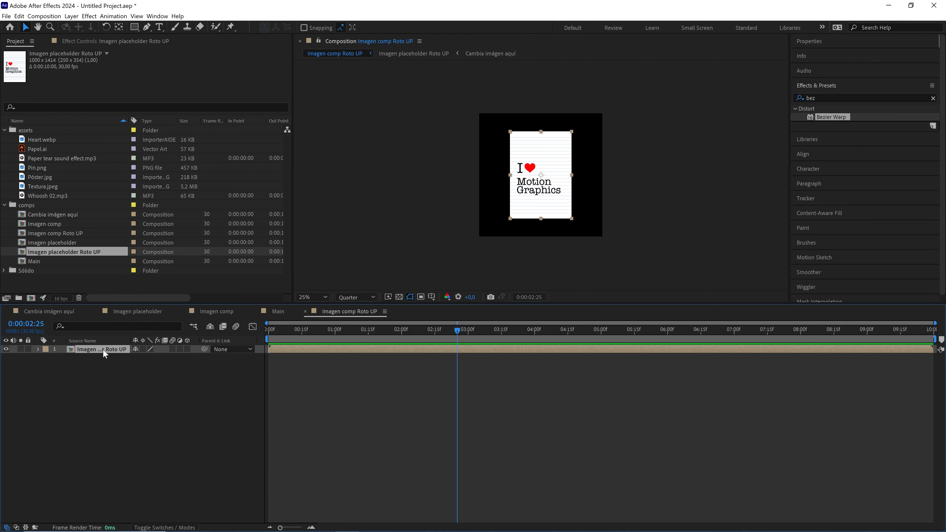
pyautogui.doubleClick(103, 349)
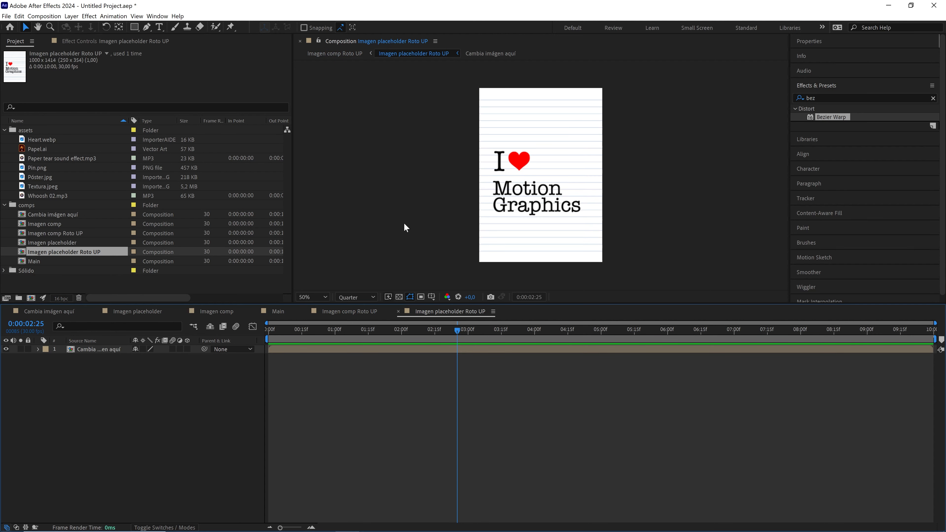
# - Draw a Pen mask on the Cambia imágen aquí layer with a zigzag tear edge below "I ♥", enclosing the upper part of the paper
pyautogui.click(131, 351)
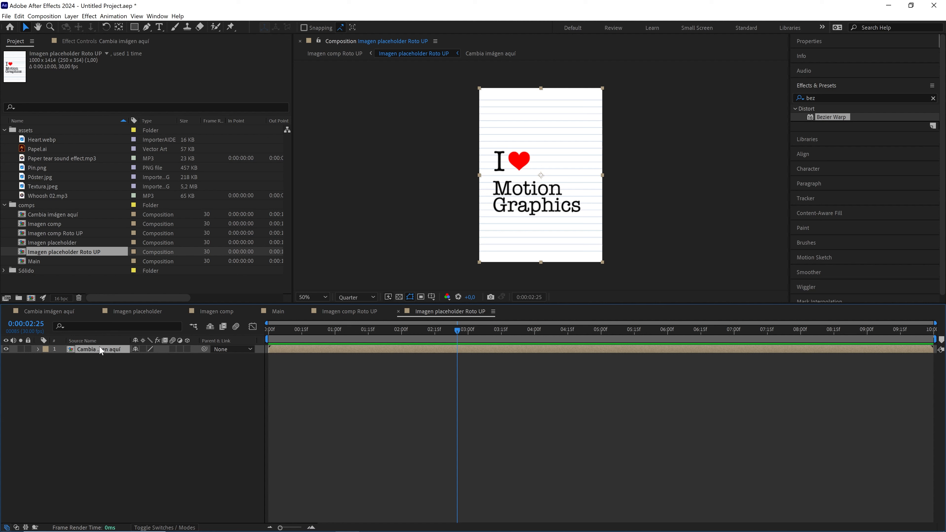
pyautogui.click(146, 27)
pyautogui.press('.')
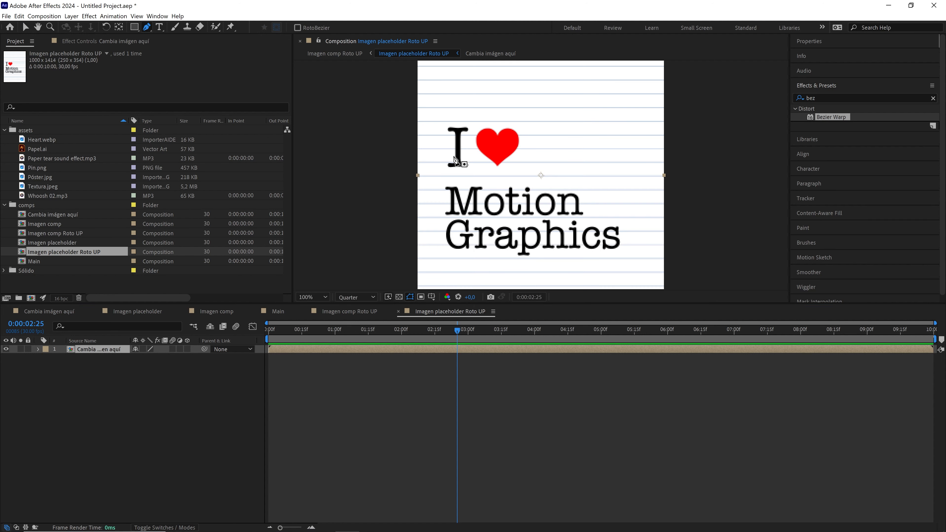
pyautogui.click(408, 185)
pyautogui.click(432, 165)
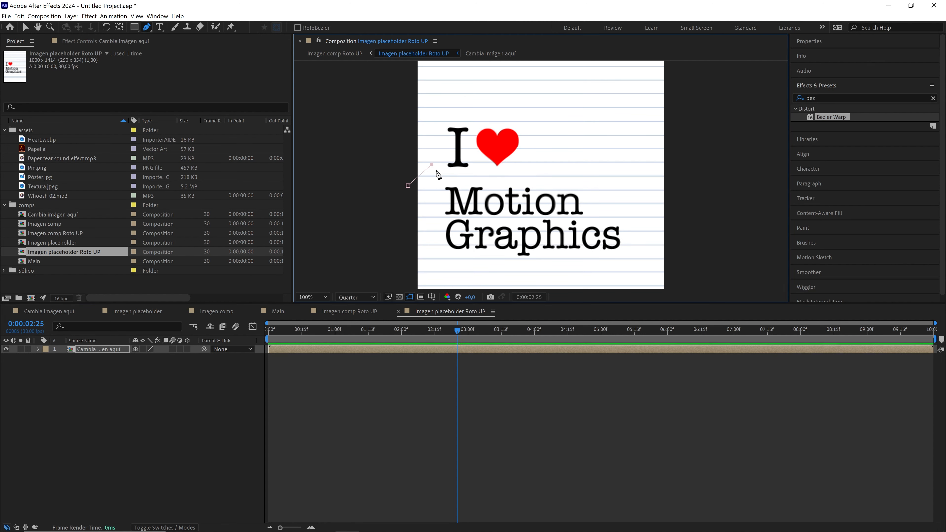
pyautogui.click(446, 182)
pyautogui.click(485, 169)
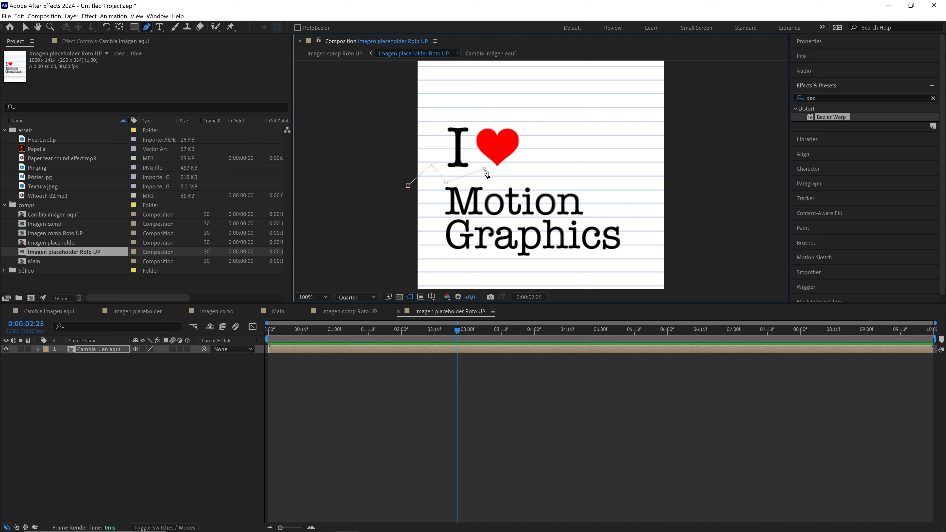
pyautogui.click(523, 167)
pyautogui.click(547, 183)
pyautogui.click(589, 165)
pyautogui.click(608, 182)
pyautogui.click(648, 170)
pyautogui.click(678, 180)
pyautogui.scroll(3, 695, 136)
pyautogui.click(684, 70)
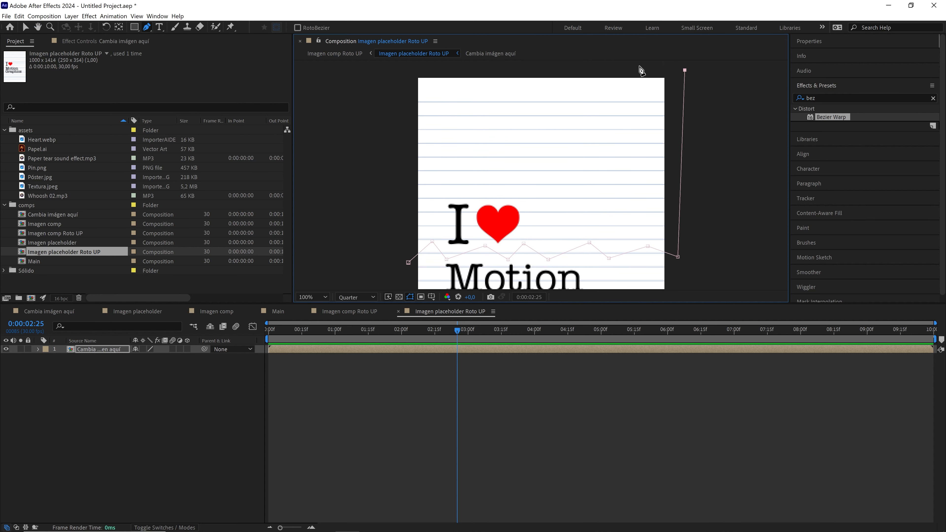
pyautogui.click(370, 71)
pyautogui.click(409, 262)
pyautogui.press(',')
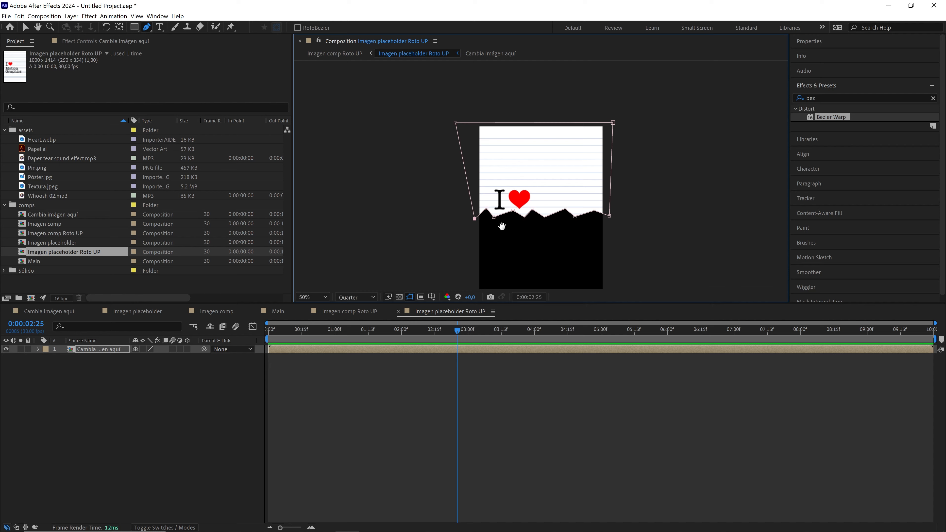
# - Split the Imagen comp layer in the Main composition at 0:00:02:25
pyautogui.click(280, 312)
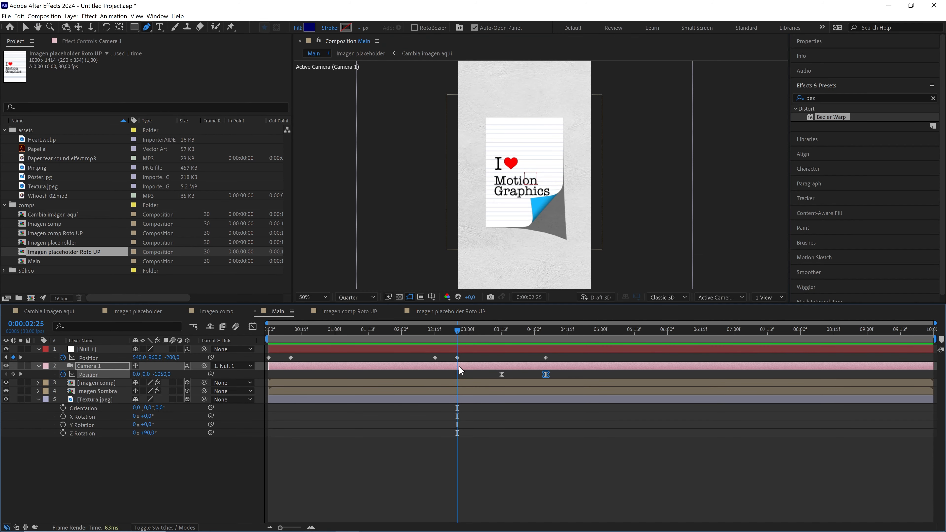
pyautogui.moveTo(458, 331); pyautogui.dragTo(428, 335)
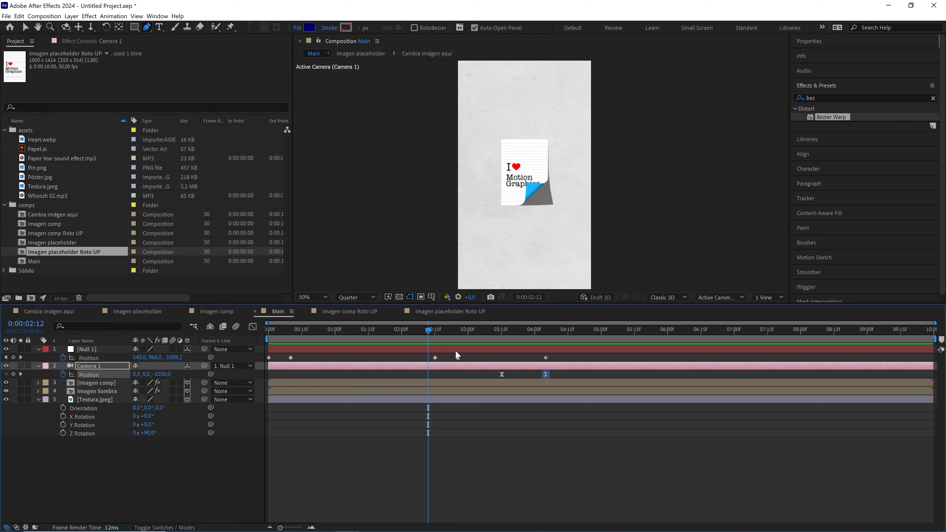
pyautogui.press('space')
pyautogui.click(458, 333)
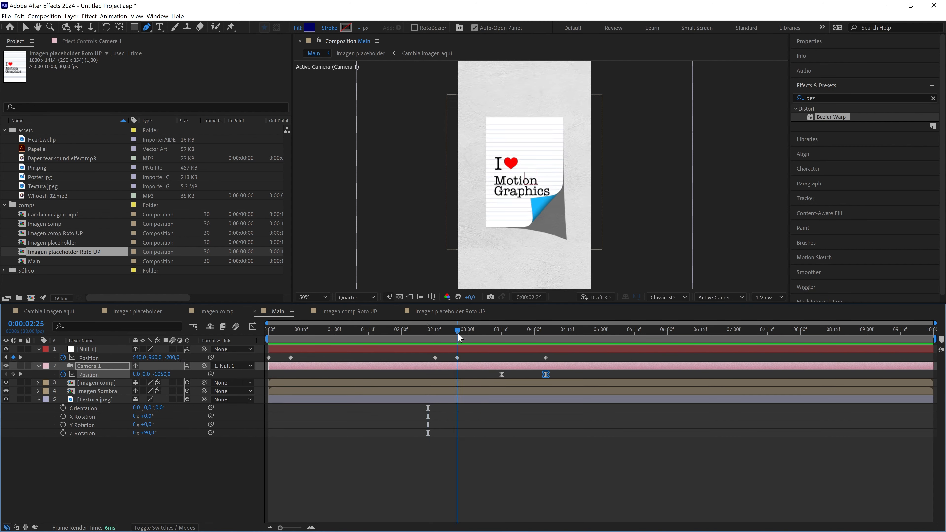
pyautogui.click(105, 382)
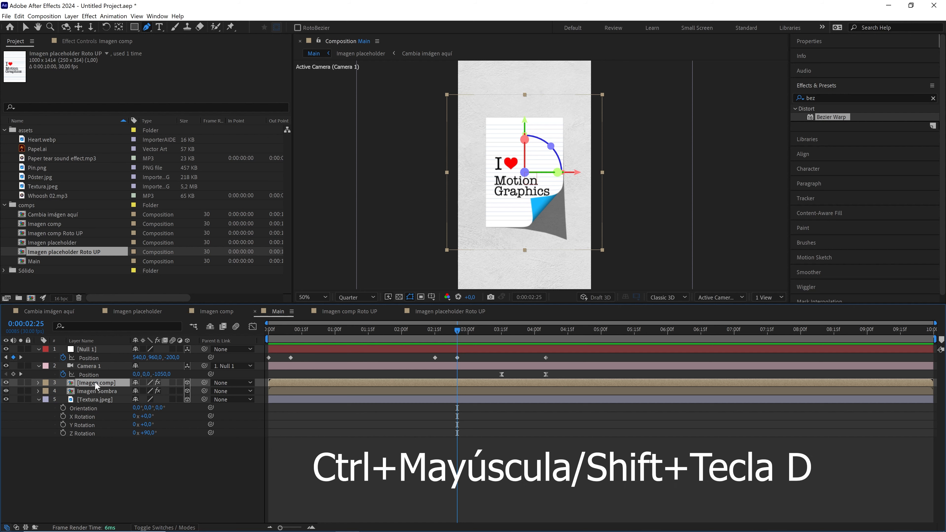
pyautogui.hotkey('ctrl', 'shift', 'd')
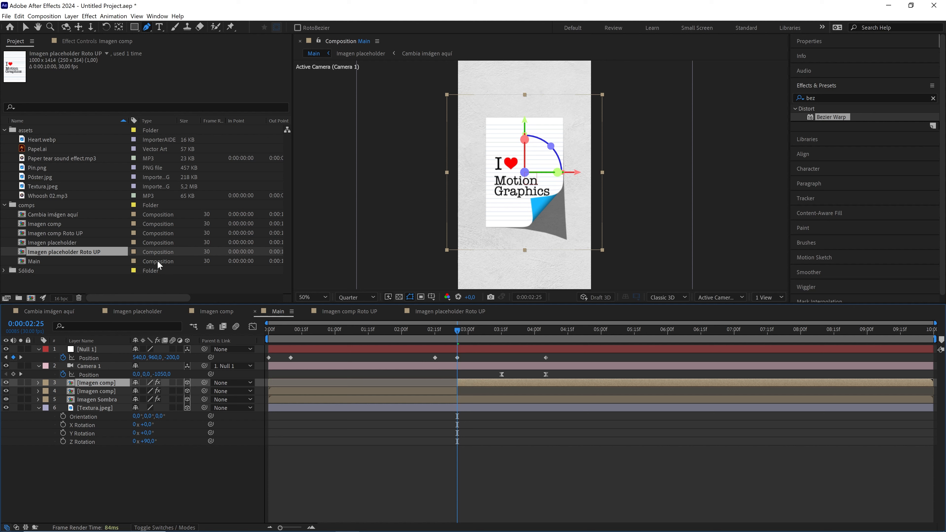
# - Replace the second half of the split Imagen comp layer with Imagen comp Roto UP and give it a green label
pyautogui.click(68, 232)
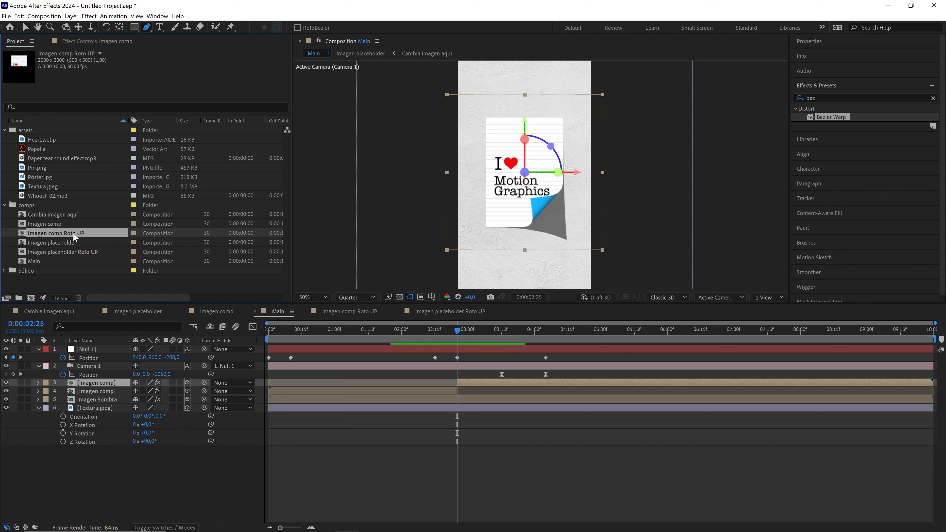
pyautogui.moveTo(72, 231); pyautogui.dragTo(102, 384)
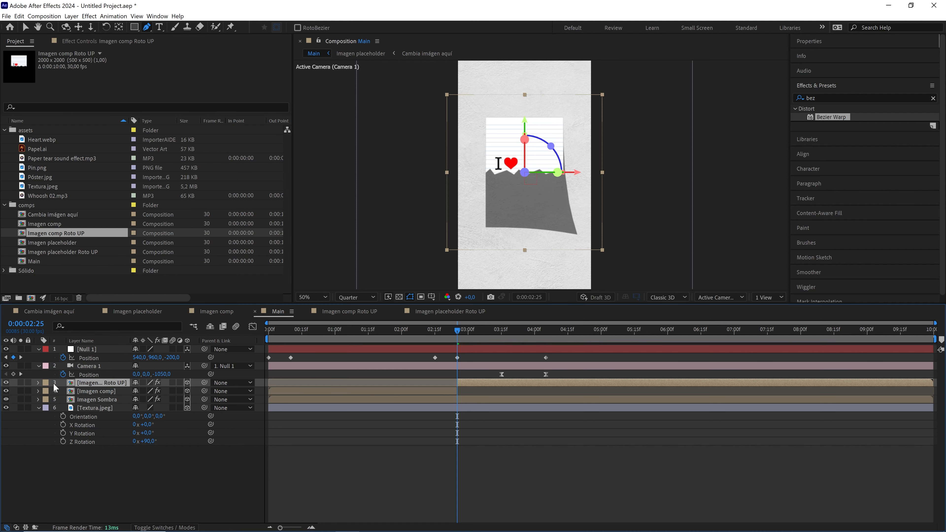
pyautogui.click(46, 383)
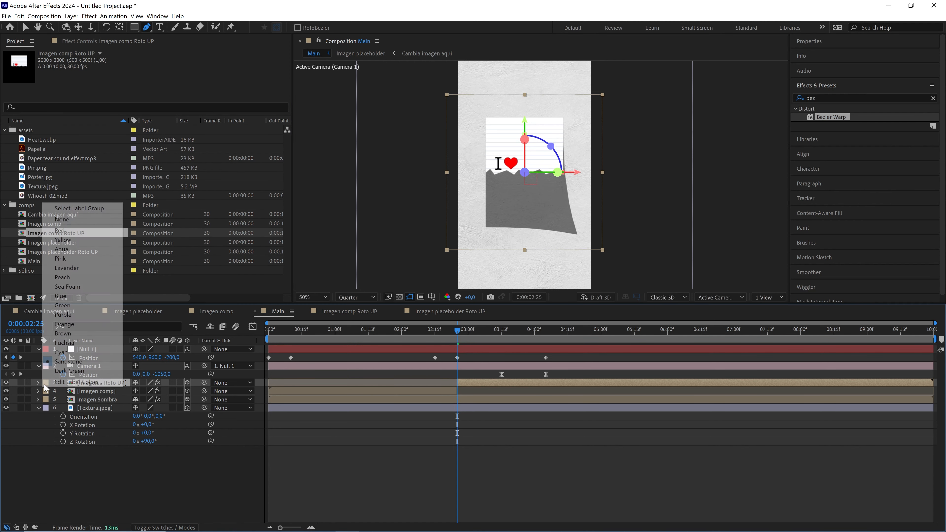
pyautogui.click(82, 312)
# - Preview the Main composition from 0:00:02:07 to check the switch to the torn paper
pyautogui.moveTo(458, 331); pyautogui.dragTo(418, 330)
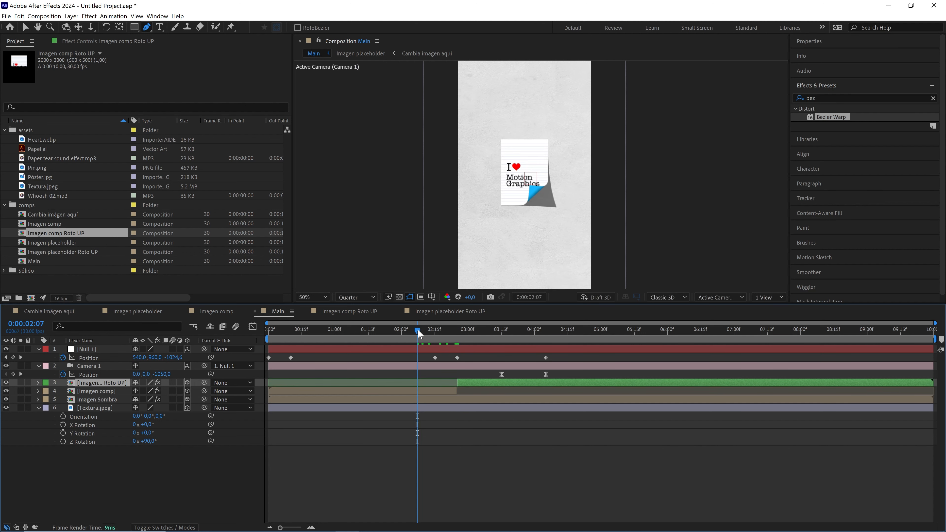
pyautogui.press('space')
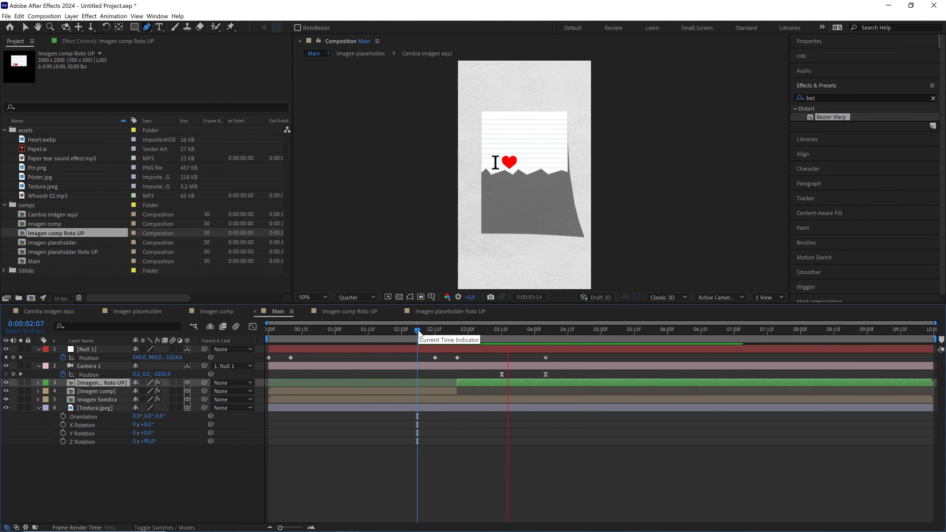
pyautogui.press('space')
# - Move the CC Page Turn fold position of the Imagen comp Roto UP layer above the paper so the torn edge's right corner curls
pyautogui.moveTo(475, 333); pyautogui.dragTo(464, 336)
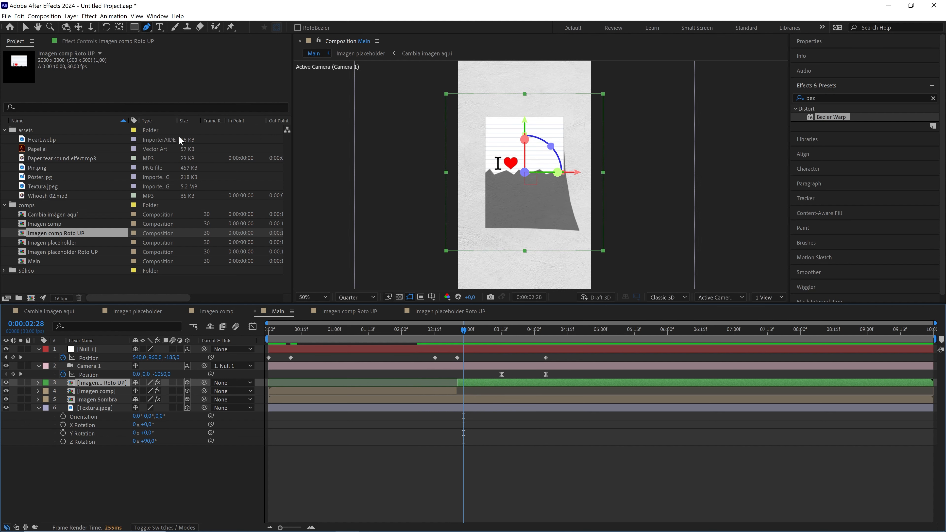
pyautogui.click(88, 42)
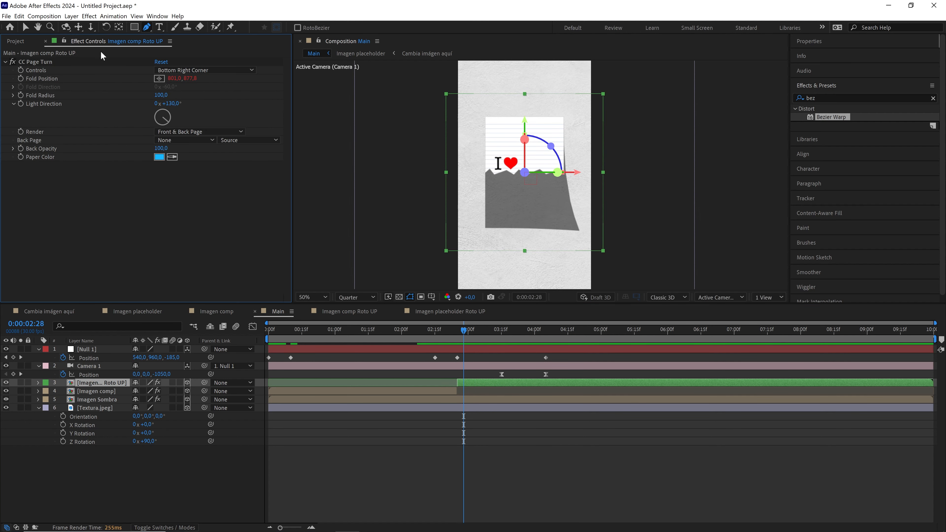
pyautogui.click(39, 61)
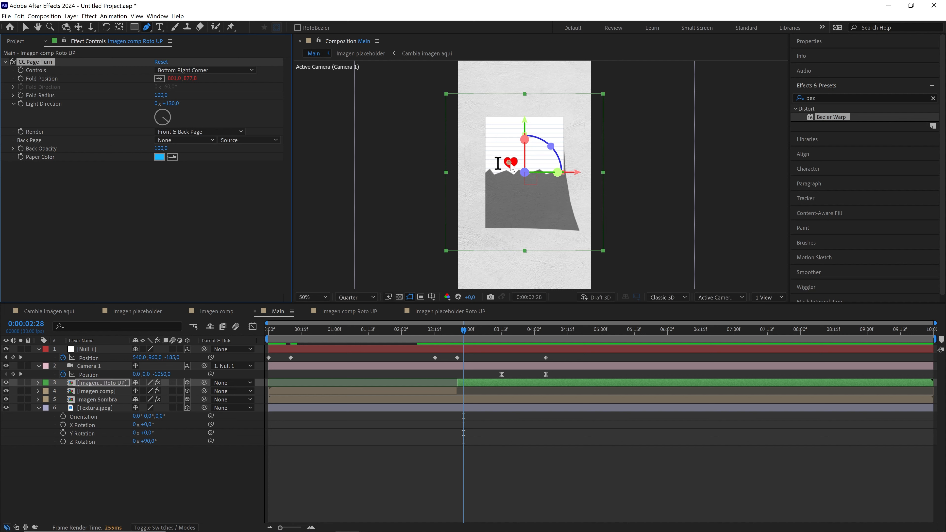
pyautogui.moveTo(510, 164); pyautogui.dragTo(537, 66)
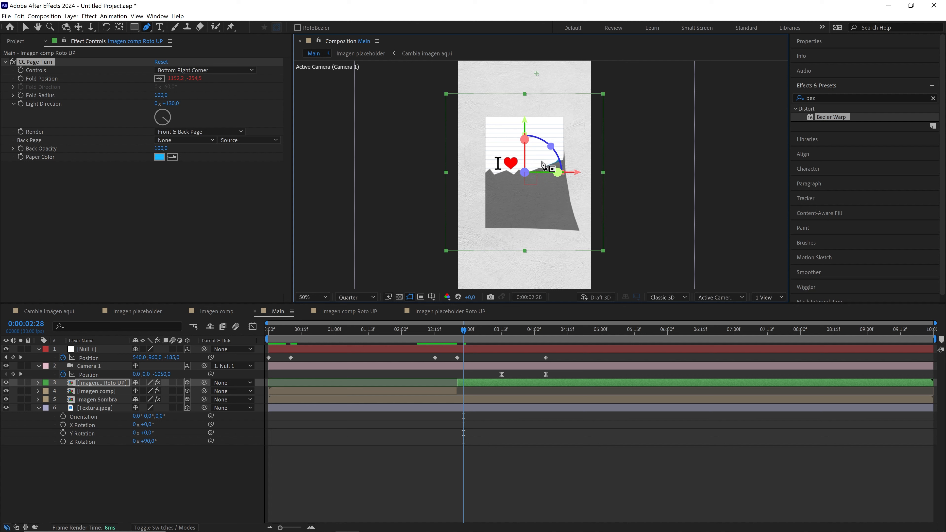
pyautogui.moveTo(559, 160); pyautogui.dragTo(543, 203)
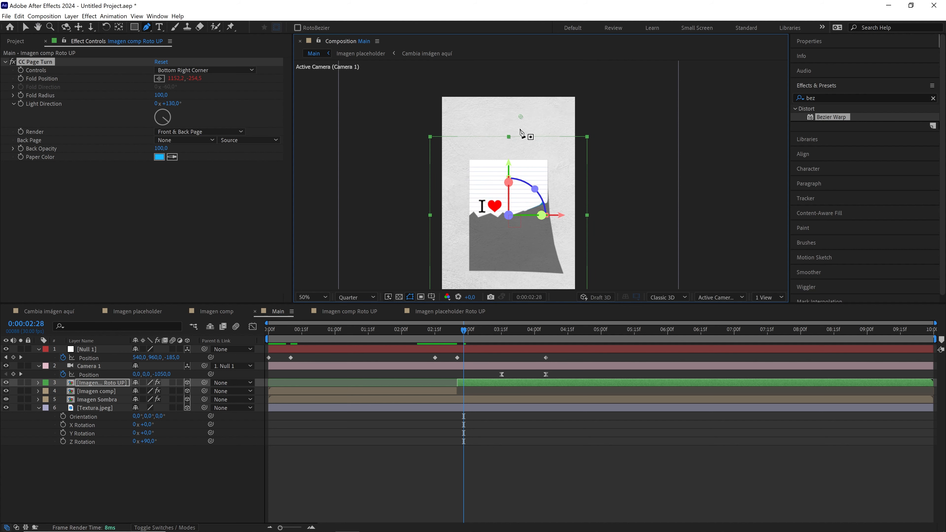
pyautogui.moveTo(521, 117); pyautogui.dragTo(526, 96)
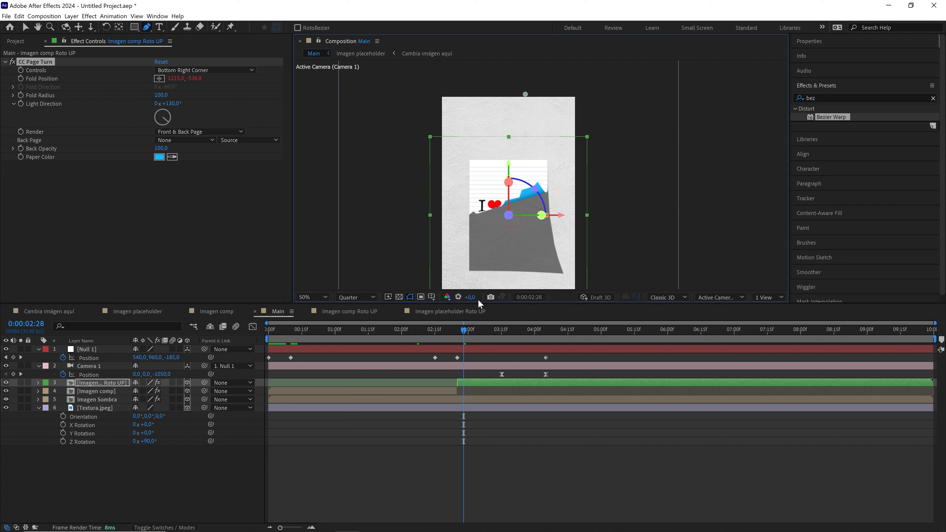
# - Preview the torn-edge curl and lower its CC Page Turn fold position slightly at 0:00:02:25
pyautogui.click(420, 332)
pyautogui.press('space')
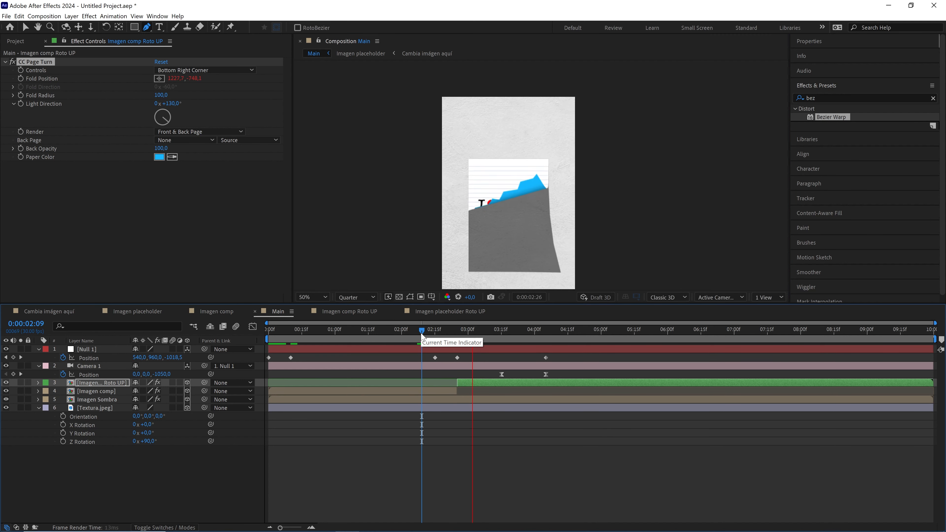
pyautogui.press('space')
pyautogui.moveTo(478, 335); pyautogui.dragTo(456, 335)
pyautogui.moveTo(519, 96); pyautogui.dragTo(520, 102)
# - Replay the animation from 0:00:02:19 and 0:00:02:14 to check the adjusted curl of the torn edge
pyautogui.click(443, 332)
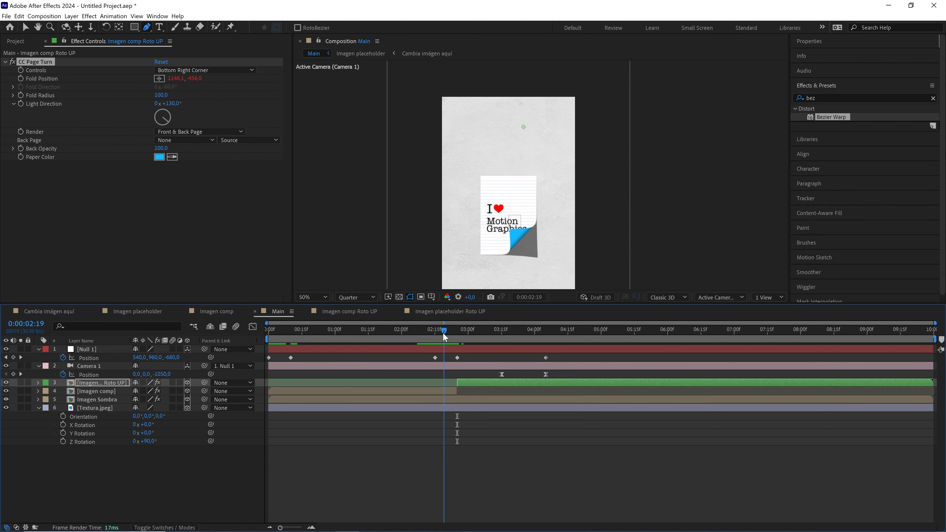
pyautogui.press('space')
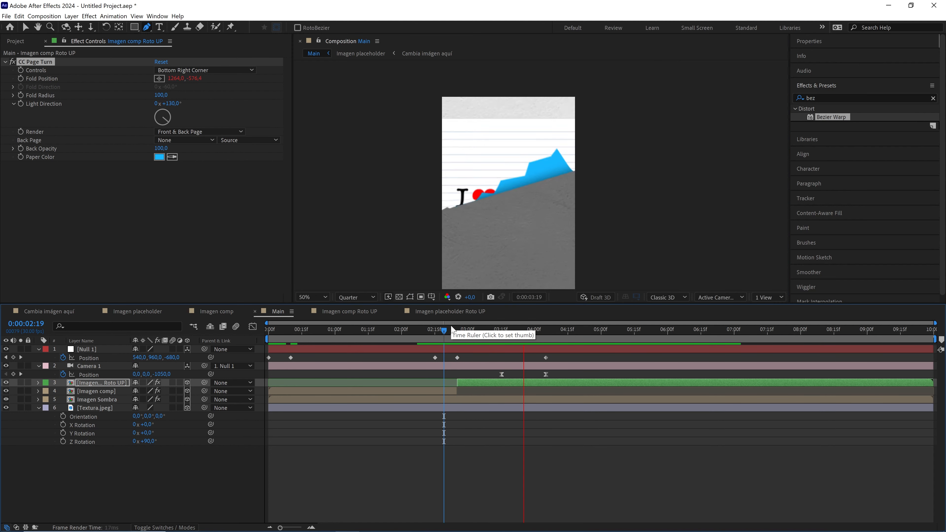
pyautogui.press('space')
pyautogui.moveTo(484, 330); pyautogui.dragTo(434, 334)
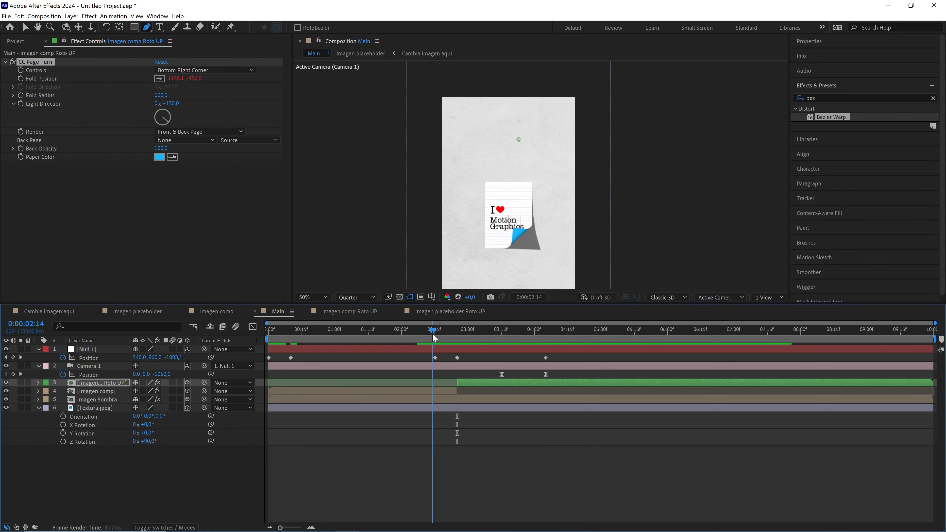
pyautogui.press('space')
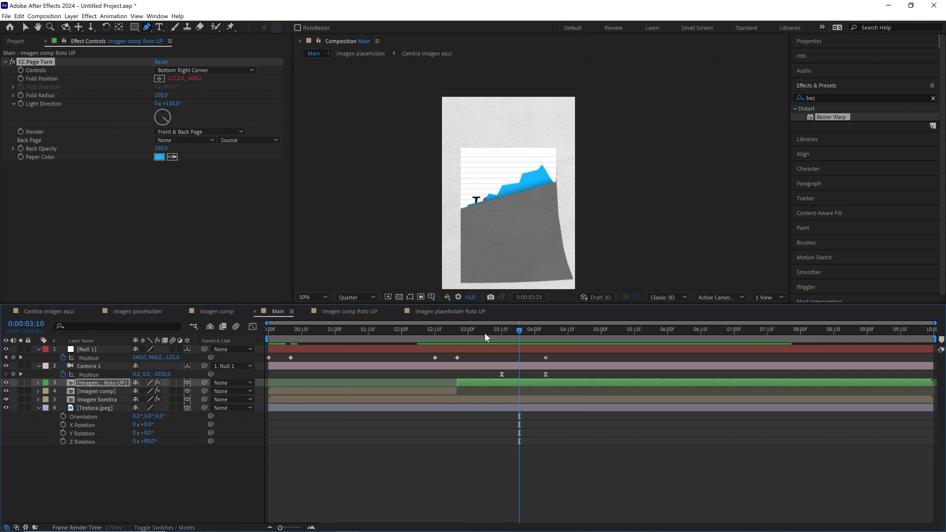
# - Split the Imagen Sombra layer at 0:00:02:25 and place its second part directly above the Imagen comp layer
pyautogui.click(457, 335)
pyautogui.click(93, 400)
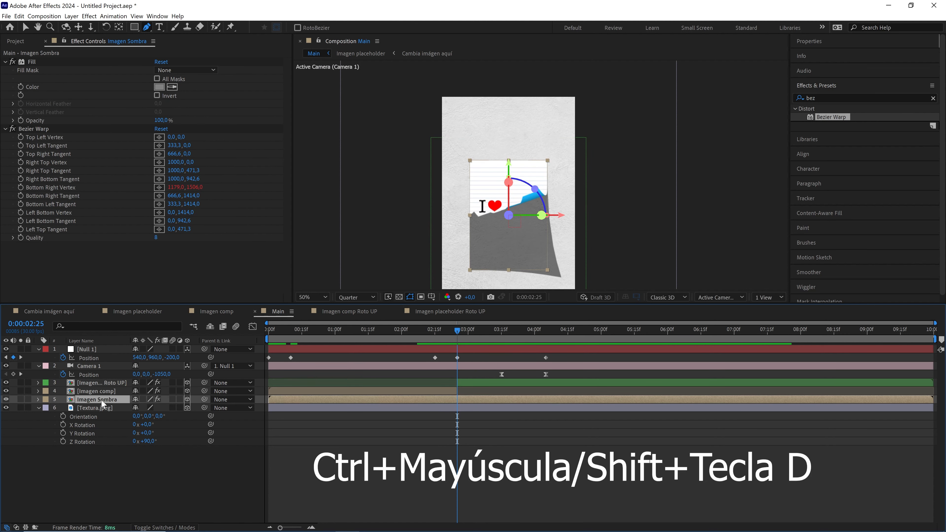
pyautogui.hotkey('ctrl', 'shift', 'd')
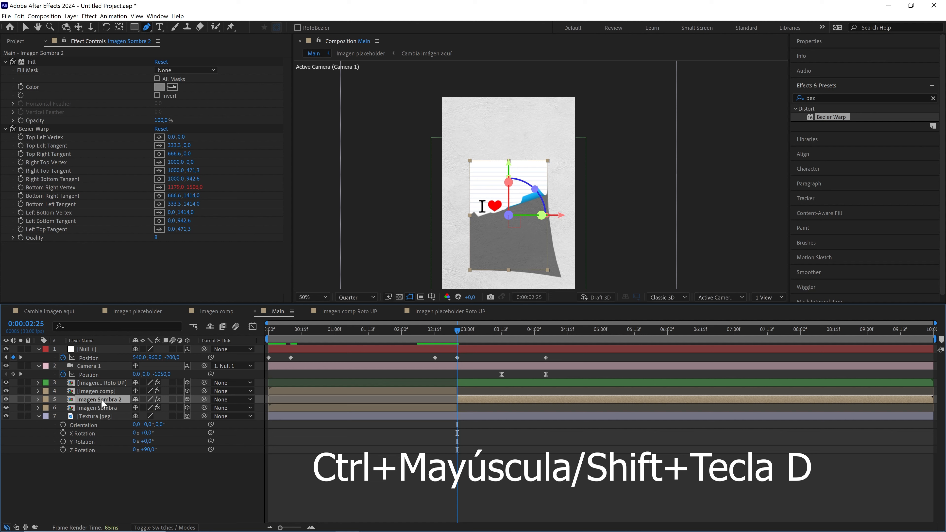
pyautogui.moveTo(101, 398); pyautogui.dragTo(103, 390)
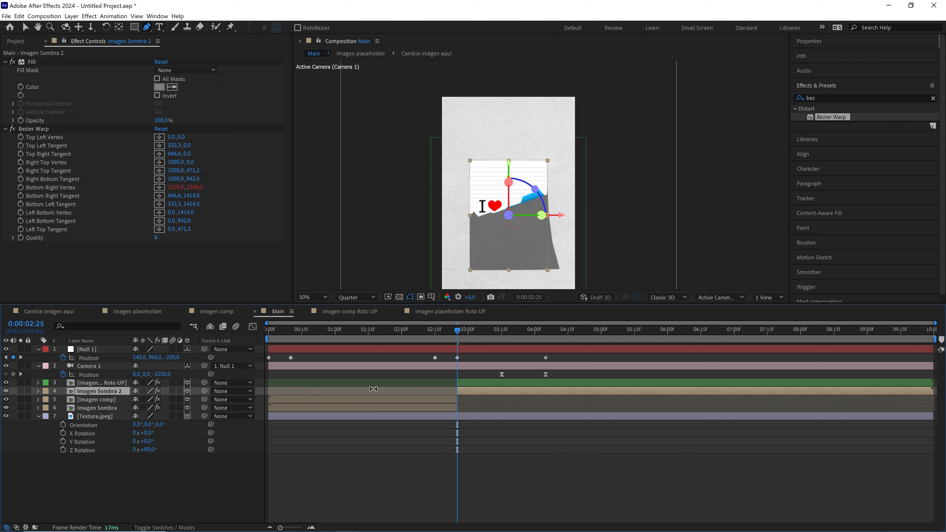
# - Label the Imagen Sombra 2 layer green and replace its source with the Imagen placeholder Roto UP composition
pyautogui.click(46, 391)
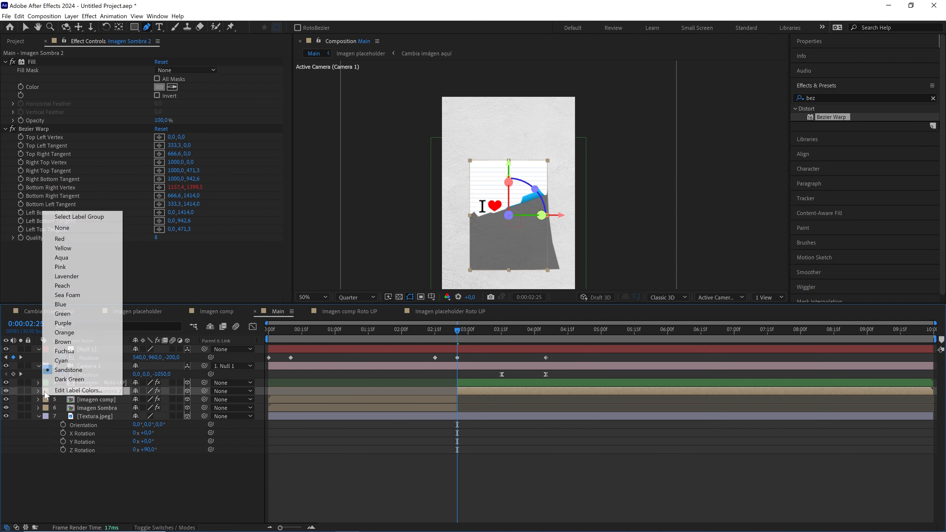
pyautogui.click(62, 314)
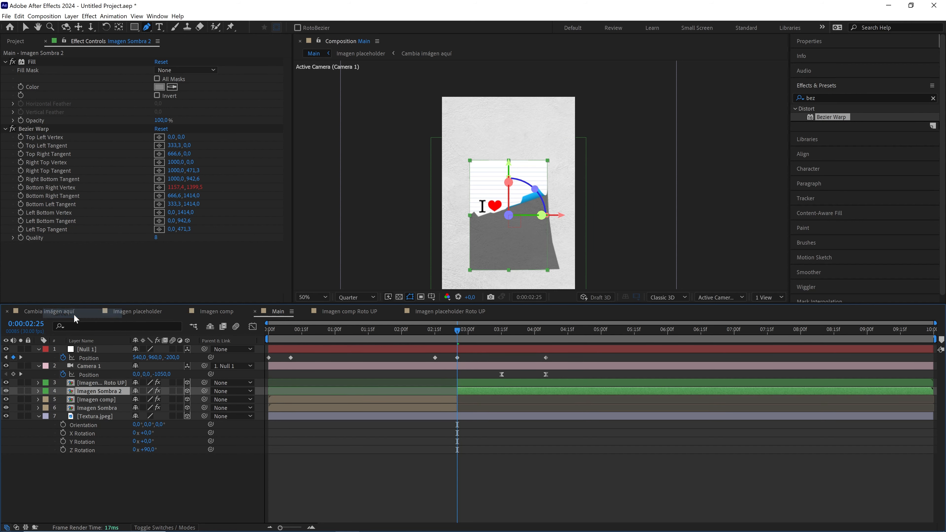
pyautogui.click(20, 41)
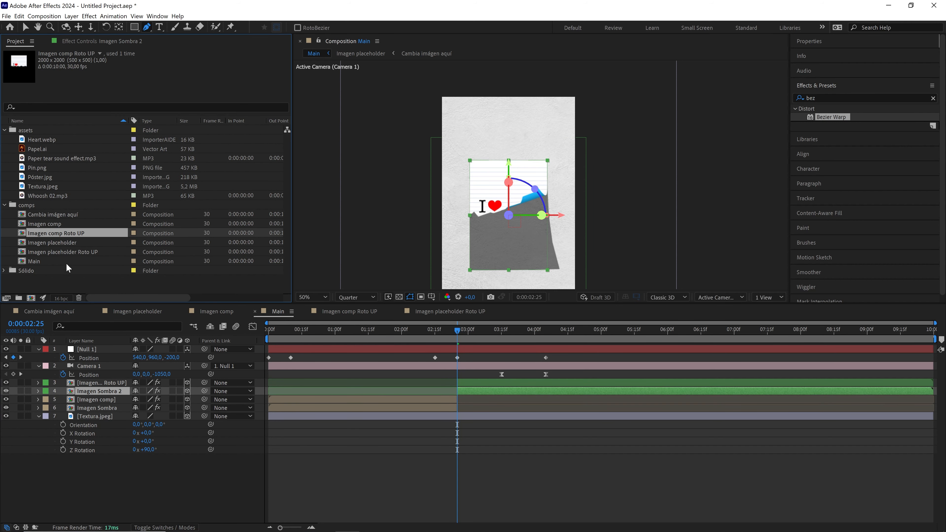
pyautogui.click(73, 250)
pyautogui.moveTo(91, 253); pyautogui.dragTo(113, 393)
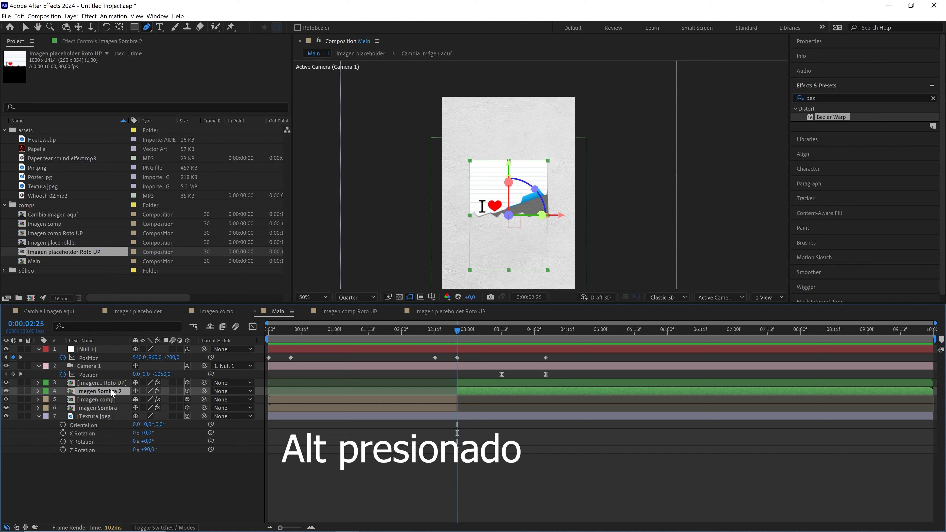
pyautogui.click(500, 448)
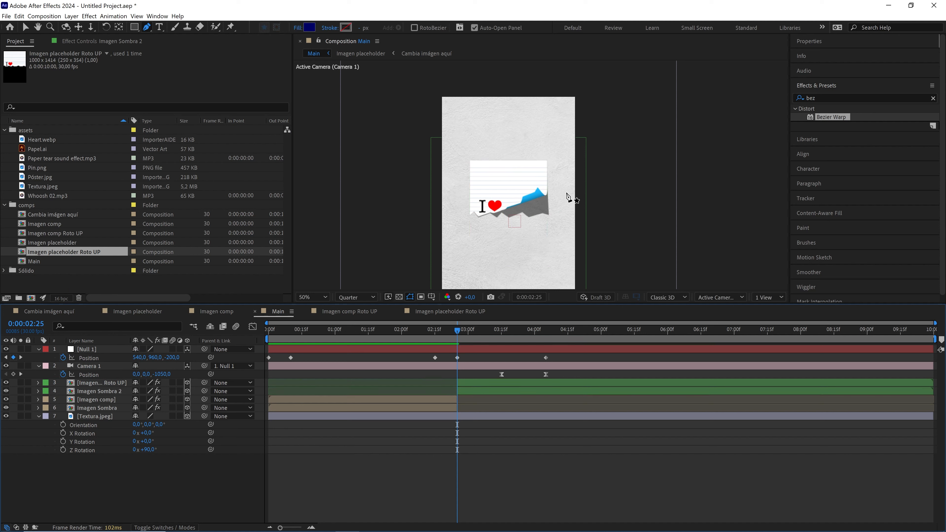
pyautogui.scroll(2, 542, 212)
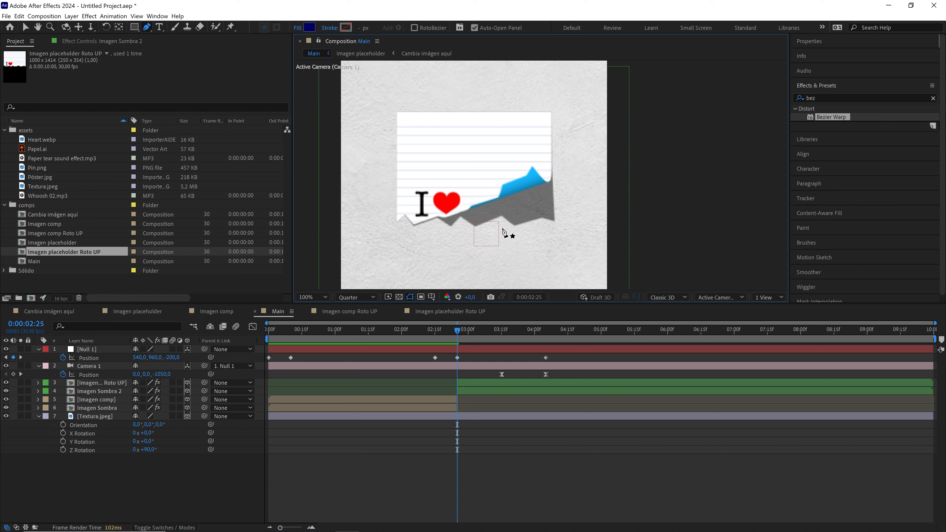
# - Preview the Main composition from 0:00:02:17 to check the torn shadow, and return to 0:00:02:25
pyautogui.click(483, 382)
pyautogui.moveTo(458, 331); pyautogui.dragTo(440, 336)
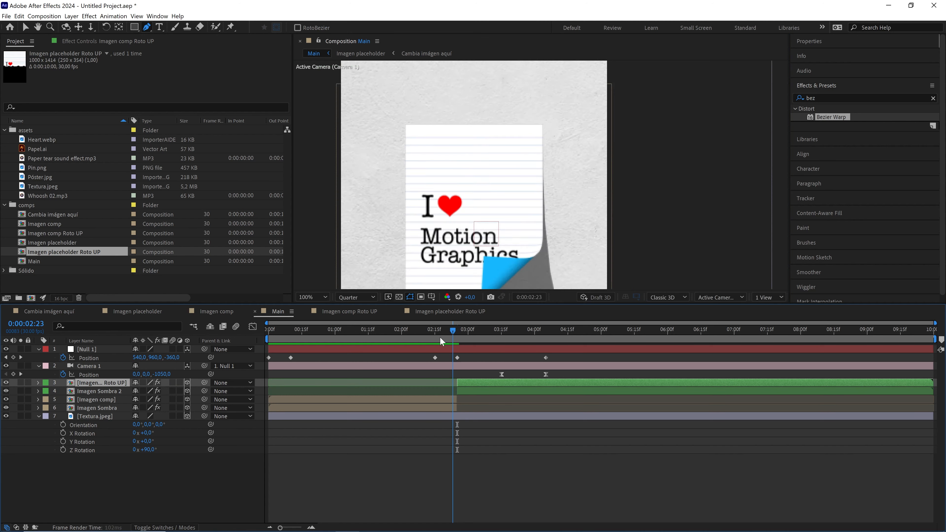
pyautogui.scroll(-1, 515, 235)
pyautogui.press('space')
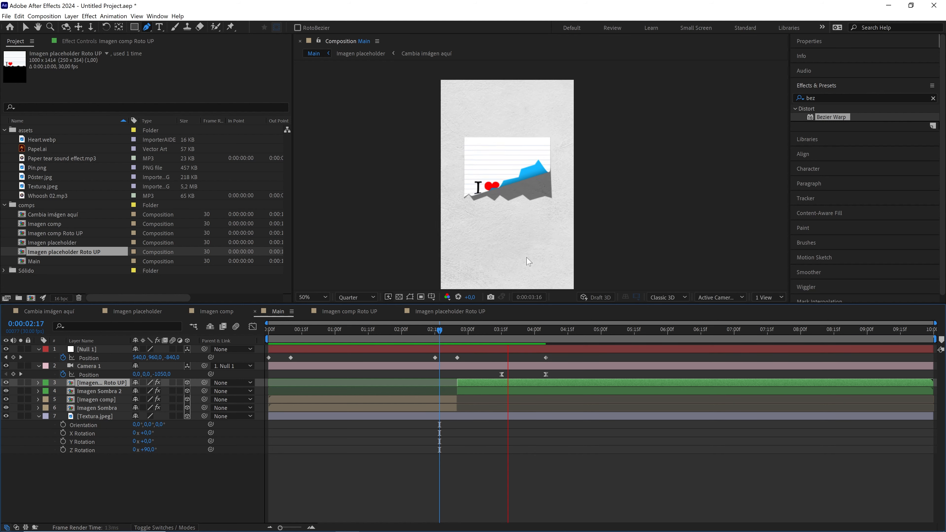
pyautogui.moveTo(498, 332); pyautogui.dragTo(463, 334)
pyautogui.press('space')
pyautogui.press('space')
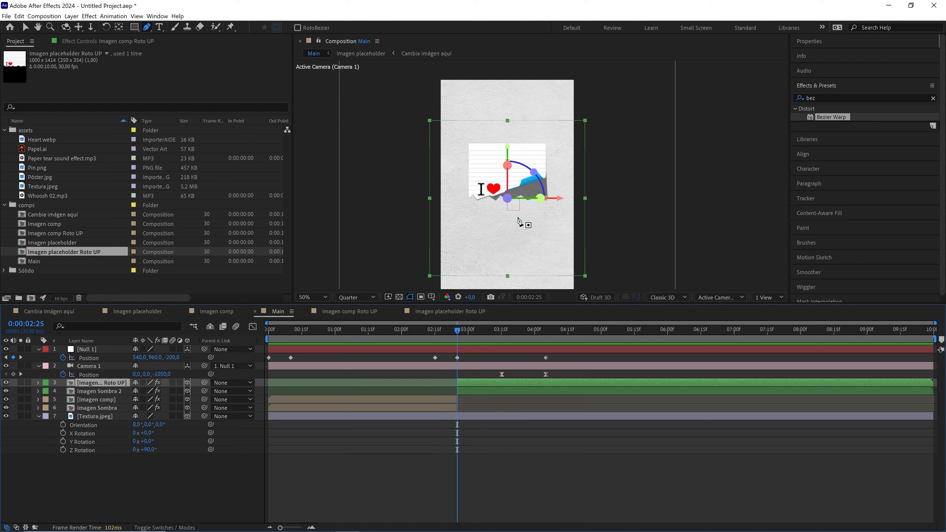
# - Duplicate the Imagen comp Roto UP composition as Imagen comp Roto Bottom and open the copy
pyautogui.click(69, 270)
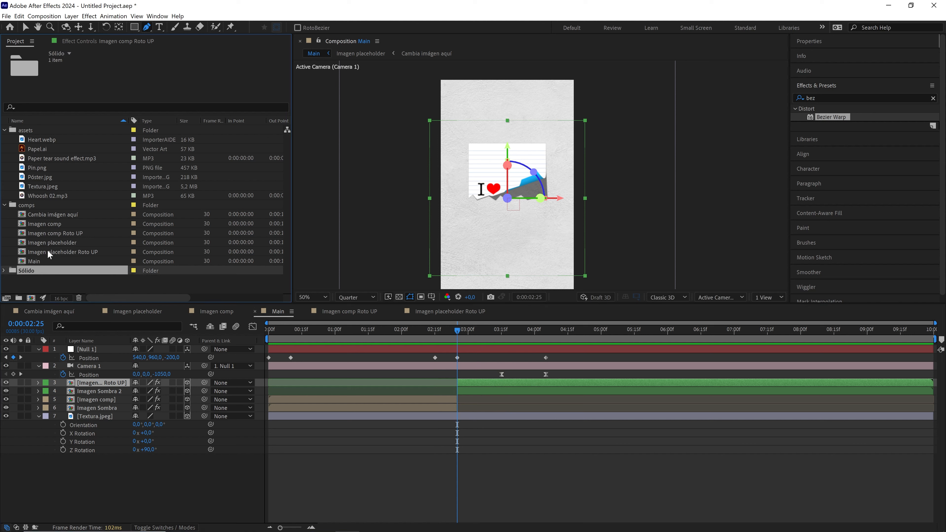
pyautogui.click(67, 233)
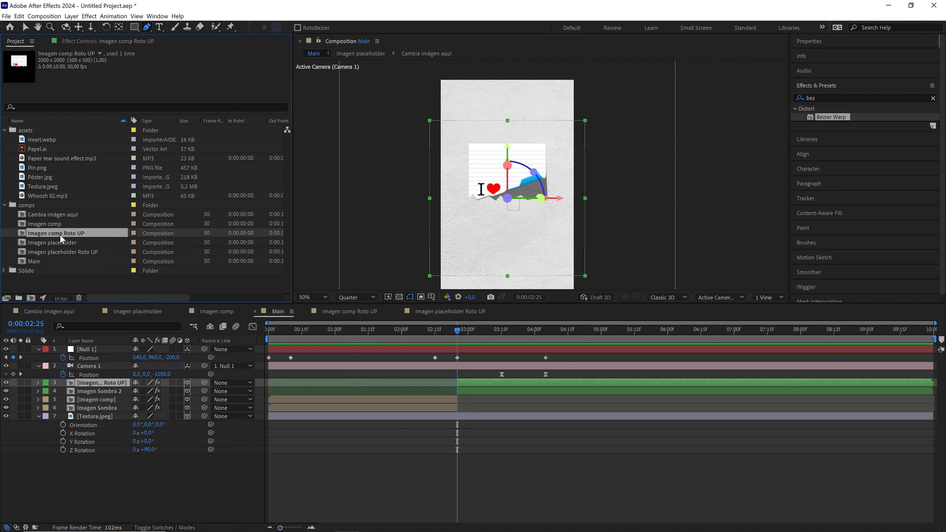
pyautogui.hotkey('ctrl', 'd')
pyautogui.rightClick(75, 241)
pyautogui.click(124, 376)
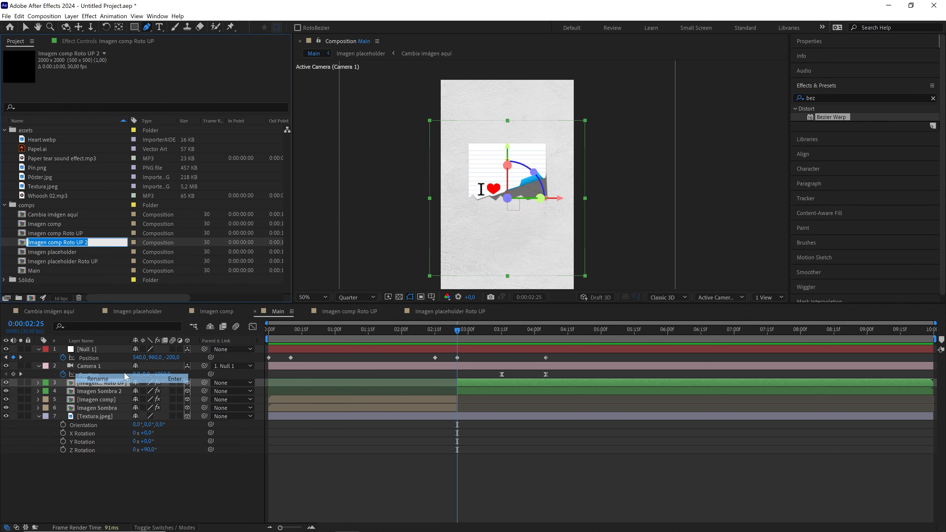
pyautogui.moveTo(77, 241); pyautogui.dragTo(114, 247)
pyautogui.write('Bottom')
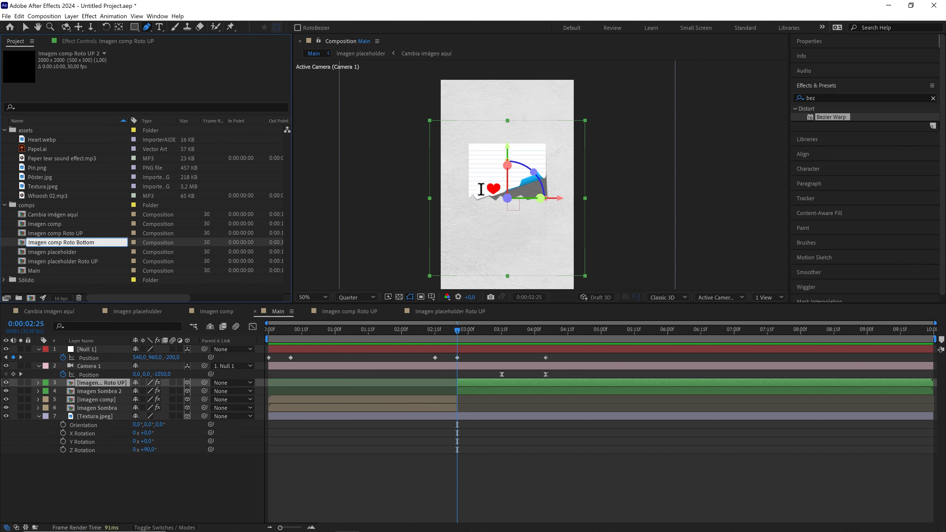
pyautogui.press('Return')
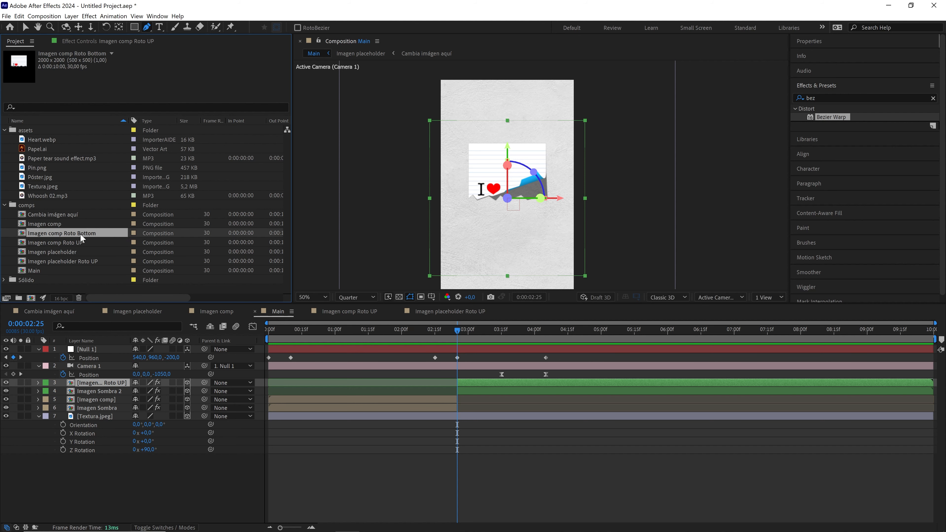
pyautogui.doubleClick(80, 234)
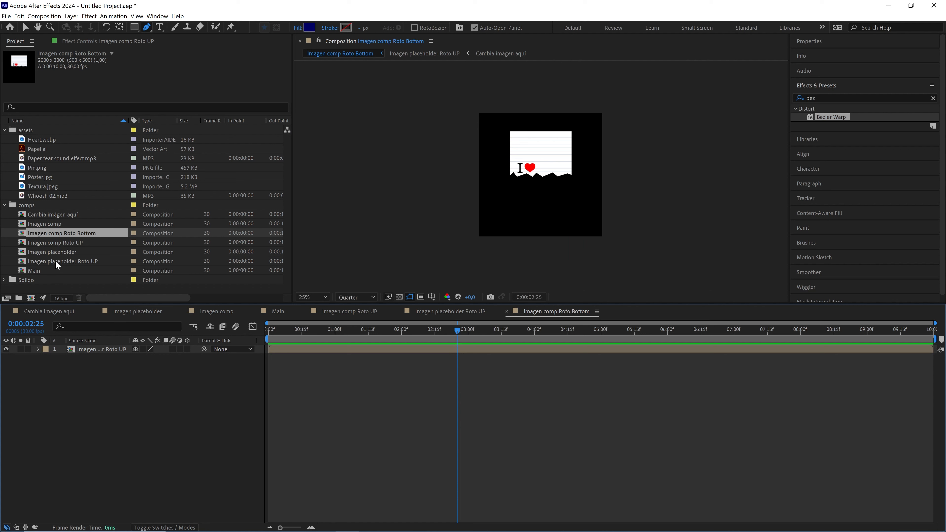
# - Duplicate Imagen placeholder Roto UP as Imagen placeholder Roto Bottom and make it the source of the layer in Imagen comp Roto Bottom
pyautogui.click(71, 262)
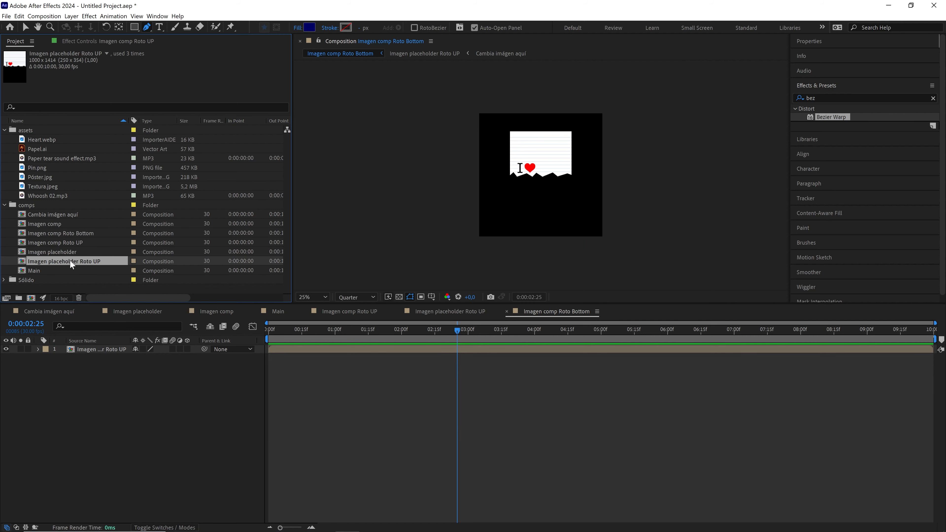
pyautogui.hotkey('ctrl', 'd')
pyautogui.rightClick(77, 268)
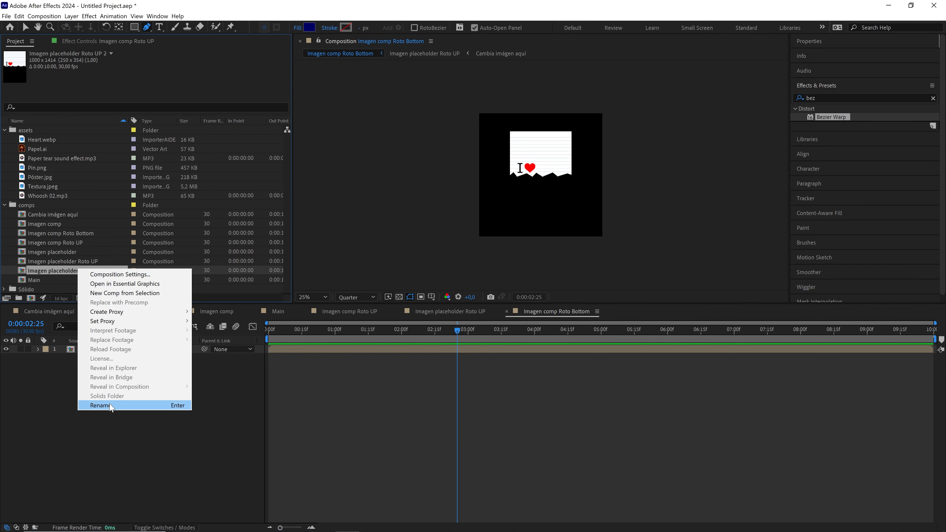
pyautogui.click(110, 405)
pyautogui.click(90, 271)
pyautogui.hotkey('shift', 'End')
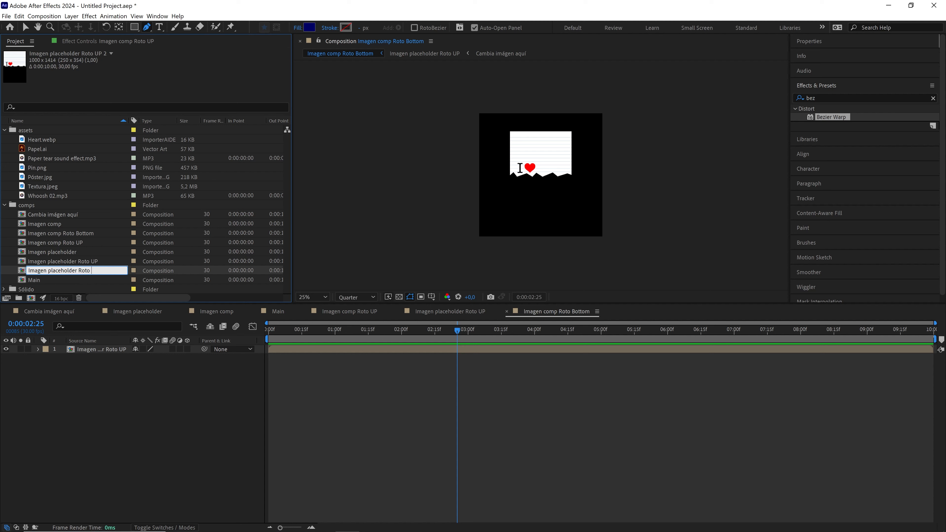
pyautogui.write('Bottom')
pyautogui.click(95, 349)
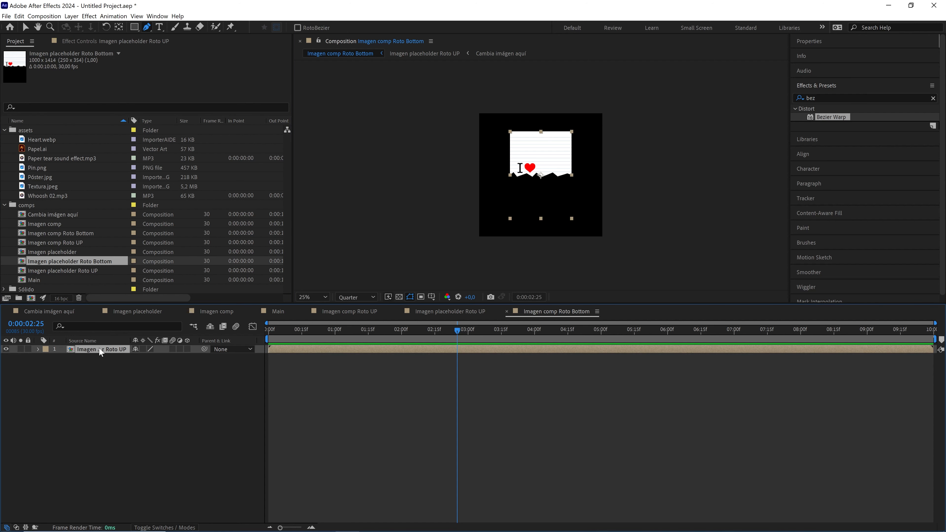
pyautogui.moveTo(84, 260); pyautogui.dragTo(105, 349)
# - Open Imagen placeholder Roto Bottom and set the mode of the paper layer's Mask 1 to Subtract
pyautogui.doubleClick(107, 349)
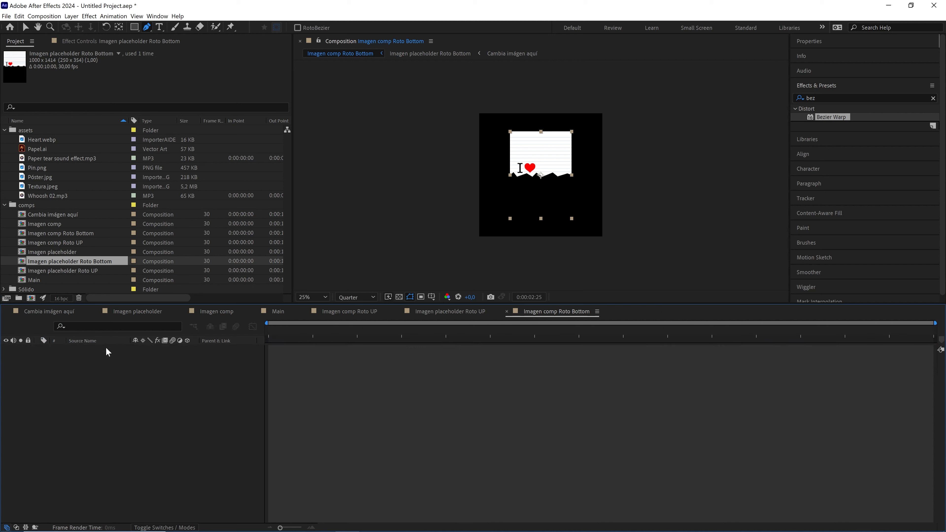
pyautogui.press('m')
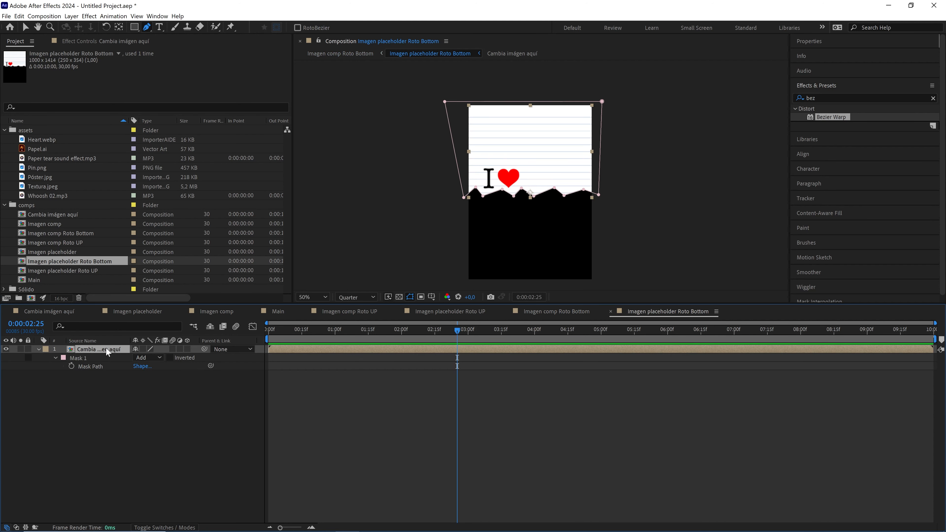
pyautogui.click(141, 358)
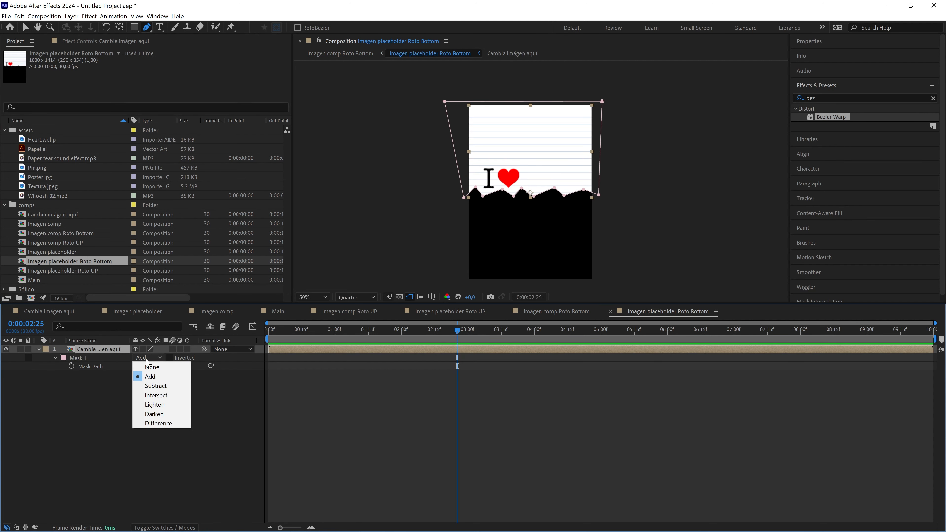
pyautogui.click(156, 388)
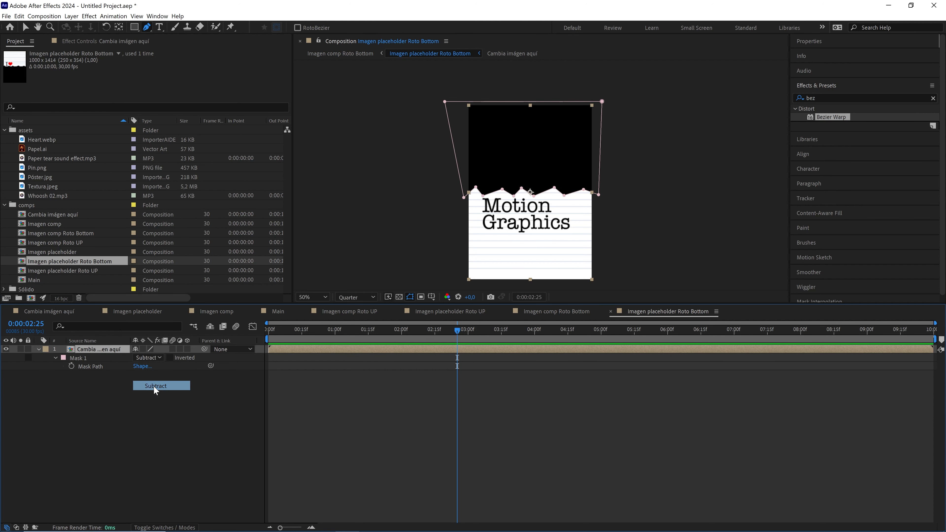
# - Return to the Main composition and preview the animation from 0:00:02:04
pyautogui.click(277, 309)
pyautogui.moveTo(450, 332); pyautogui.dragTo(410, 332)
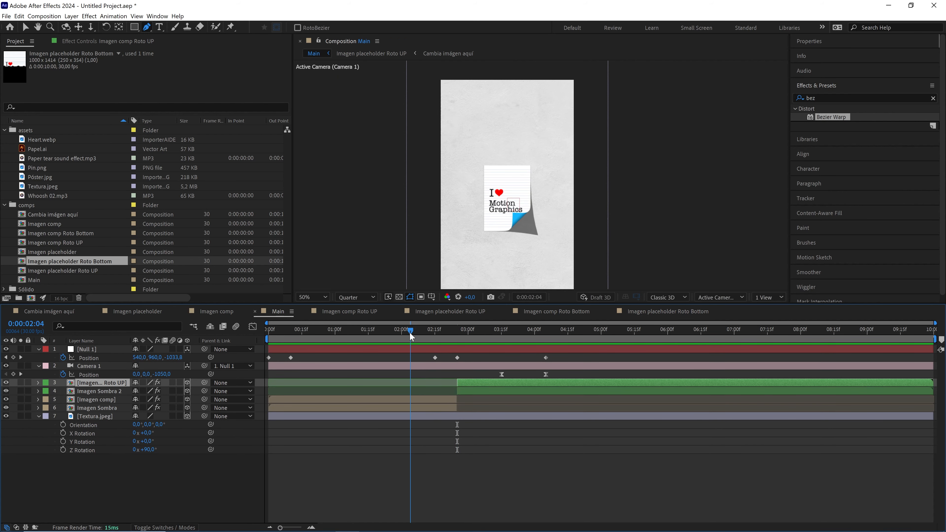
pyautogui.press('space')
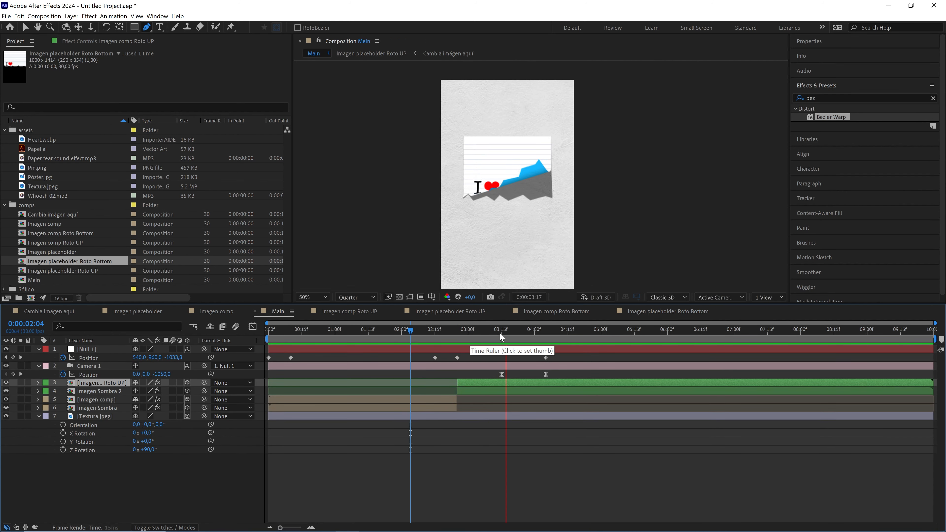
# - Extend the Imagen comp layer to the end of the Main composition and split it at 0:00:02:25
pyautogui.click(458, 333)
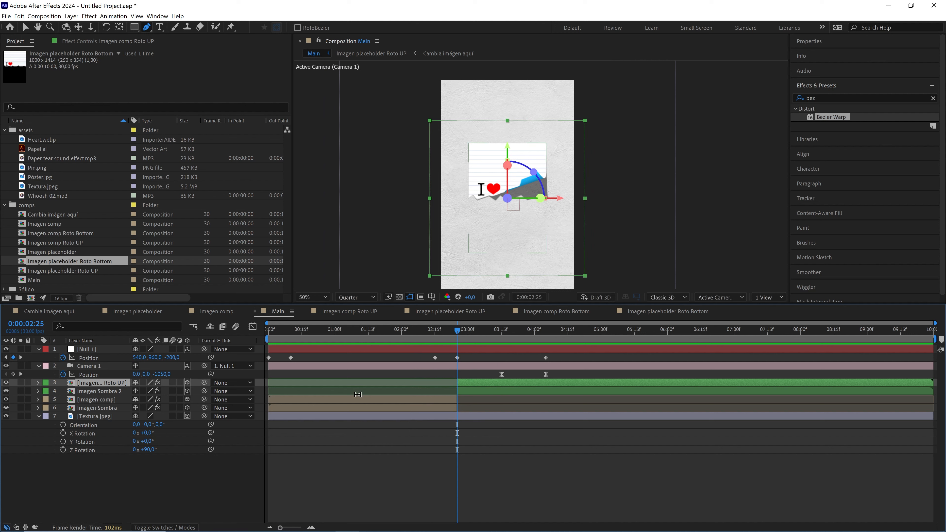
pyautogui.click(278, 398)
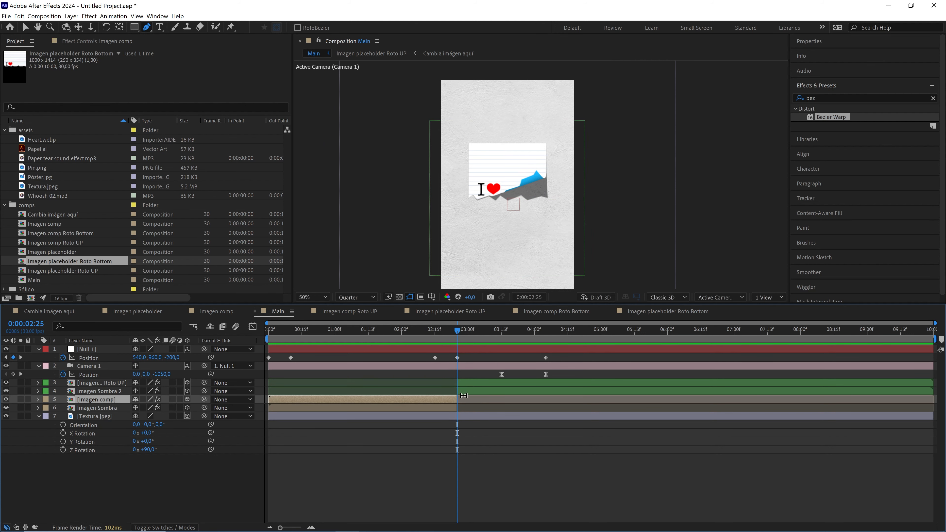
pyautogui.moveTo(462, 399); pyautogui.dragTo(933, 397)
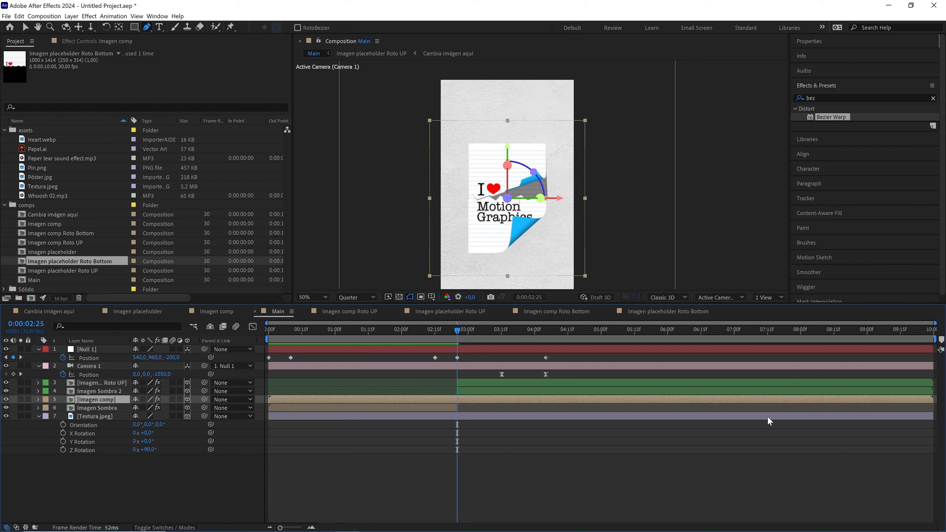
pyautogui.hotkey('ctrl', 'shift', 'd')
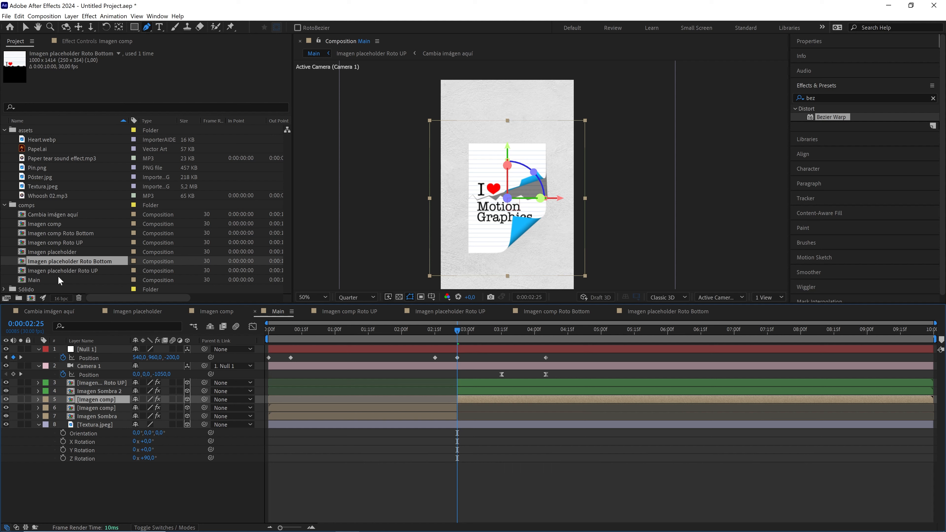
# - Replace the source of the Imagen comp segment that starts at 0:00:02:25 with Imagen comp Roto Bottom
pyautogui.click(73, 233)
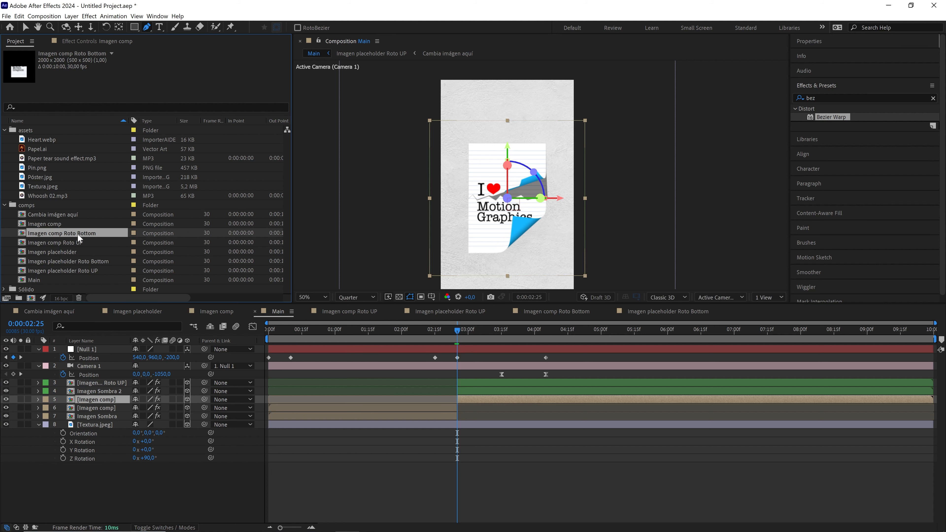
pyautogui.moveTo(77, 234); pyautogui.dragTo(112, 399)
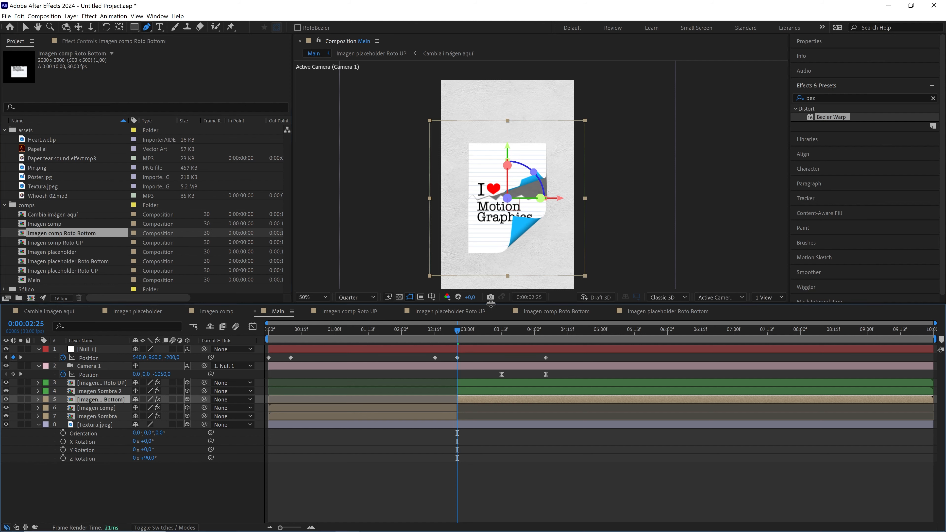
# - Extend Imagen Sombra to the composition's end, split it at 0:00:02:25, and place the new segment directly below the Imagen comp Roto Bottom layer
pyautogui.click(100, 416)
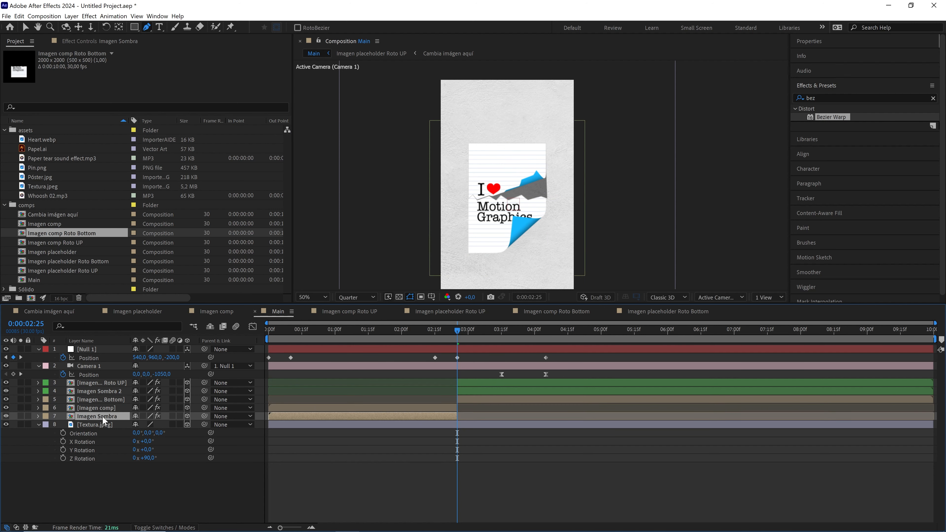
pyautogui.moveTo(459, 416); pyautogui.dragTo(941, 418)
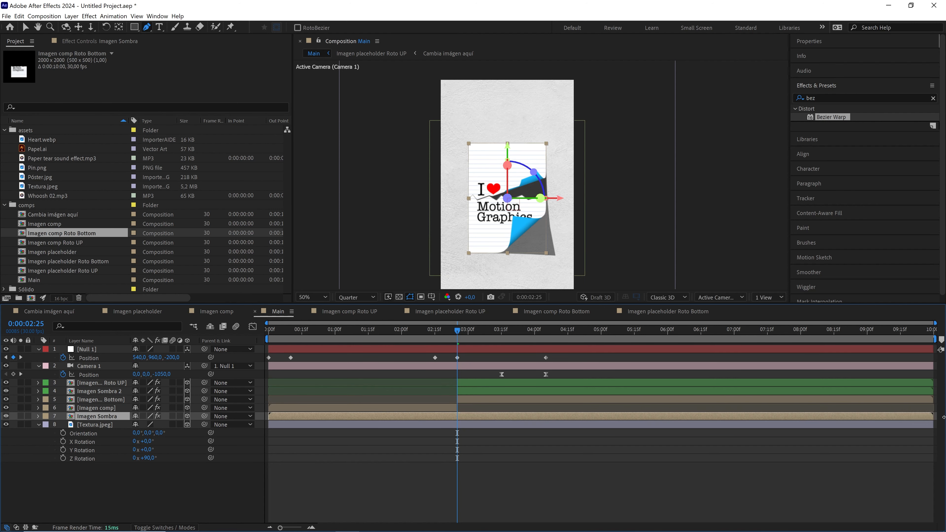
pyautogui.hotkey('ctrl', 'shift', 'd')
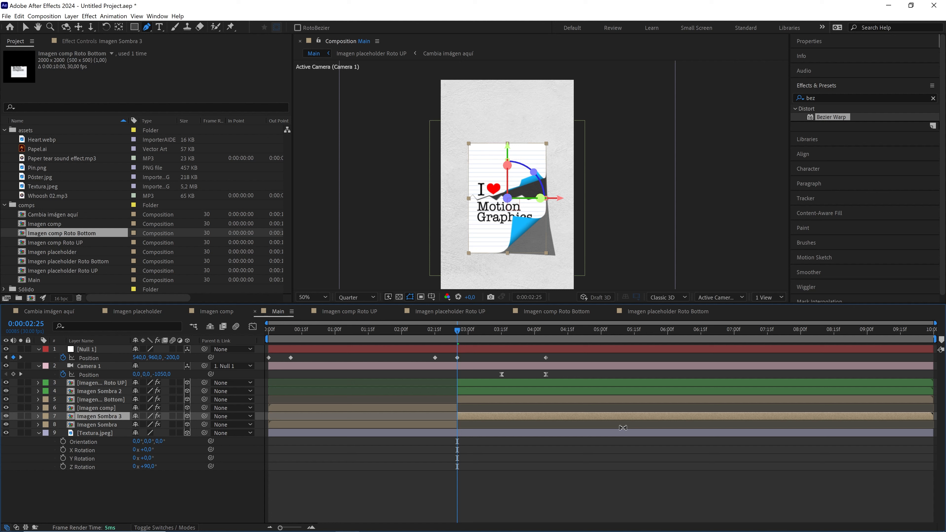
pyautogui.moveTo(102, 417); pyautogui.dragTo(119, 404)
# - Set the label color of the Imagen comp Roto Bottom layer and Imagen Sombra 3 to orange
pyautogui.keyDown('shift'); pyautogui.click(451, 399); pyautogui.keyUp('shift')
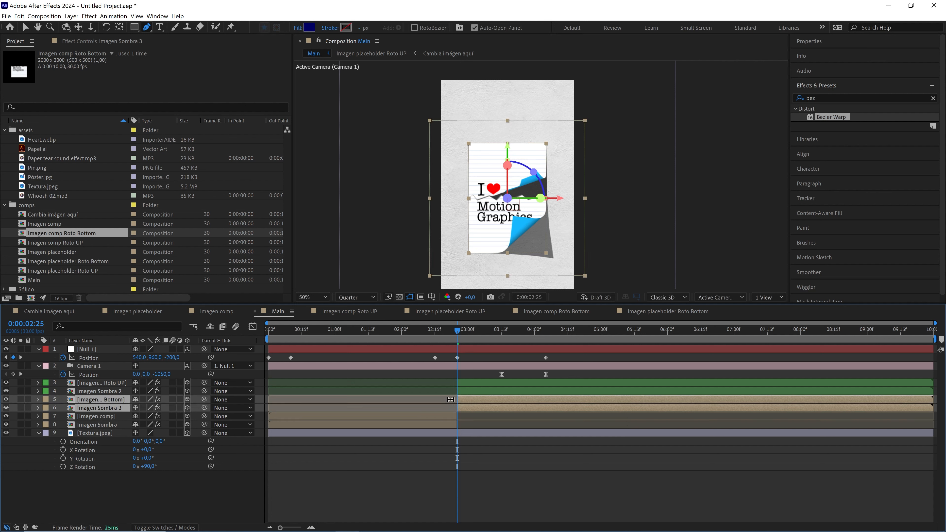
pyautogui.click(46, 402)
pyautogui.click(71, 341)
pyautogui.click(385, 468)
# - Replace the source of Imagen Sombra 3 with Imagen placeholder Roto Bottom and return to 0:00:02:25
pyautogui.click(468, 406)
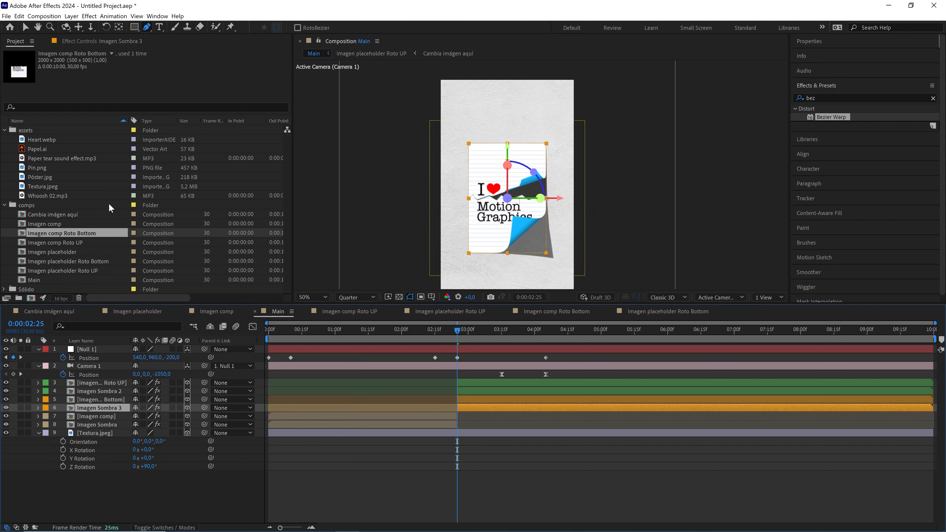
pyautogui.click(54, 262)
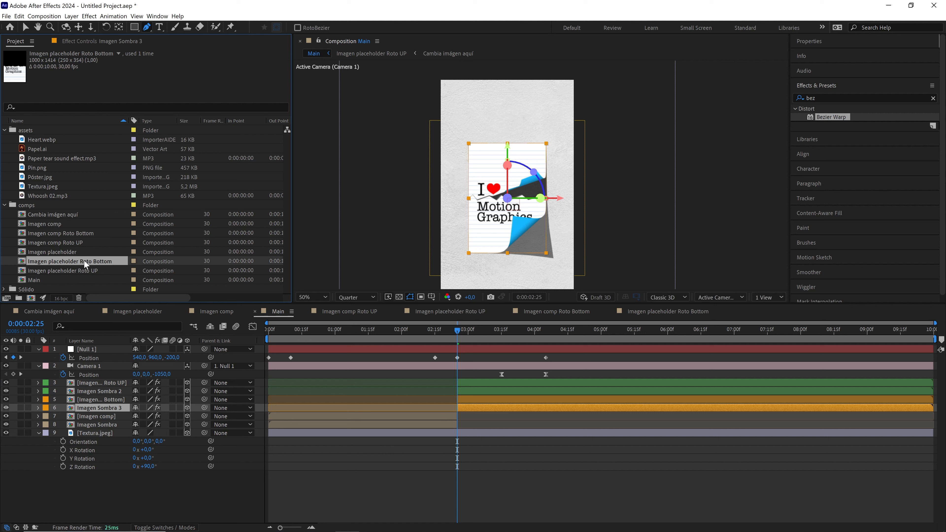
pyautogui.moveTo(84, 262); pyautogui.dragTo(119, 353)
pyautogui.moveTo(106, 409); pyautogui.dragTo(105, 410)
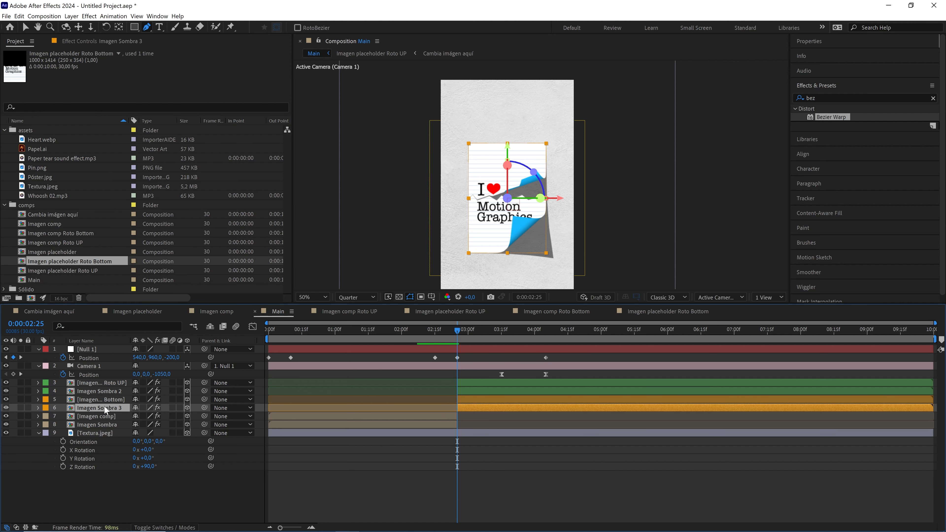
pyautogui.moveTo(466, 338)
pyautogui.mouseDown()
pyautogui.moveTo(528, 331)
pyautogui.moveTo(432, 340)
pyautogui.moveTo(457, 333)
pyautogui.mouseUp()
# - Add Position and Z Rotation keyframes at 0:00:02:25 to the Imagen comp Roto Bottom layer and show only its animated properties
pyautogui.click(110, 400)
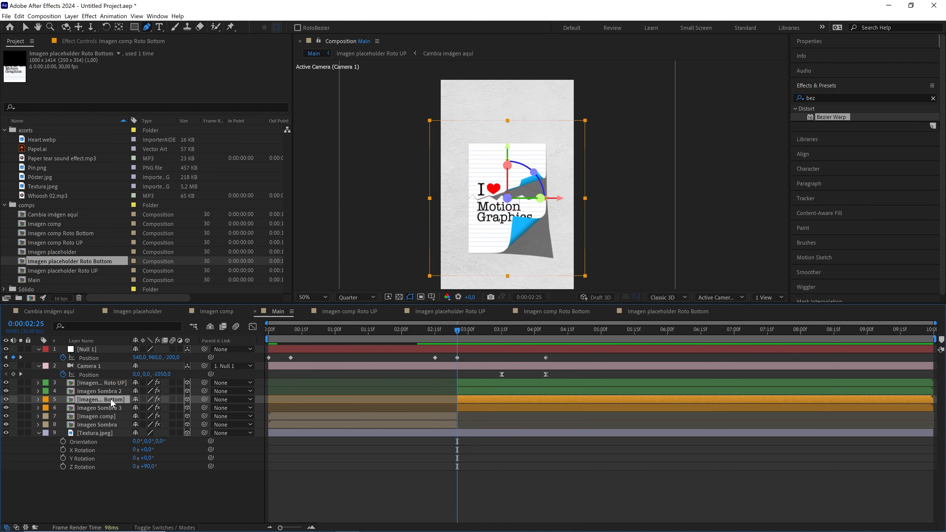
pyautogui.hotkey('alt', 'shift', 'p')
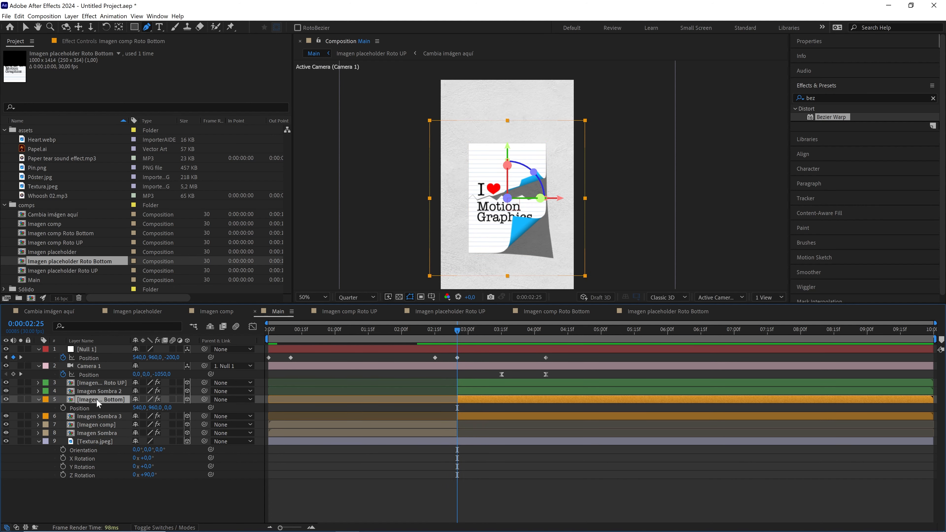
pyautogui.click(87, 408)
pyautogui.moveTo(472, 334)
pyautogui.mouseDown()
pyautogui.moveTo(479, 332)
pyautogui.moveTo(458, 334)
pyautogui.mouseUp()
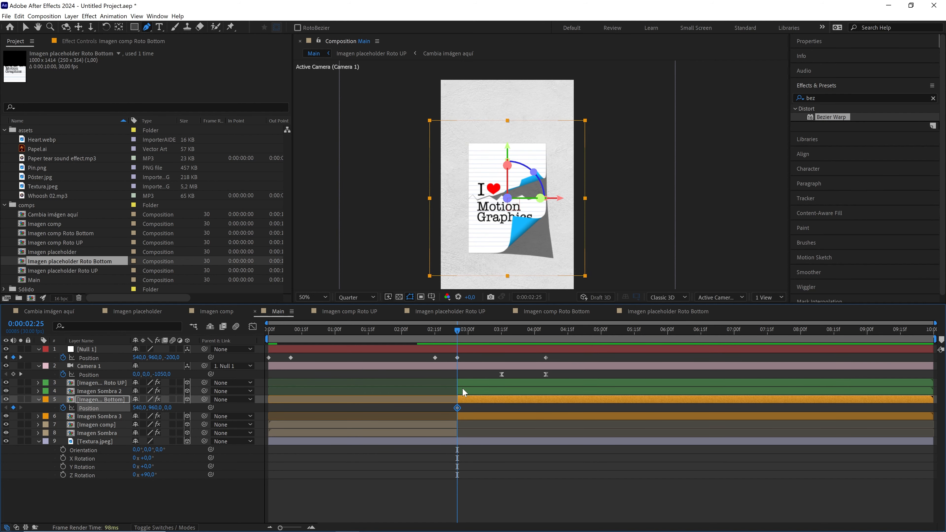
pyautogui.hotkey('shift', 'r')
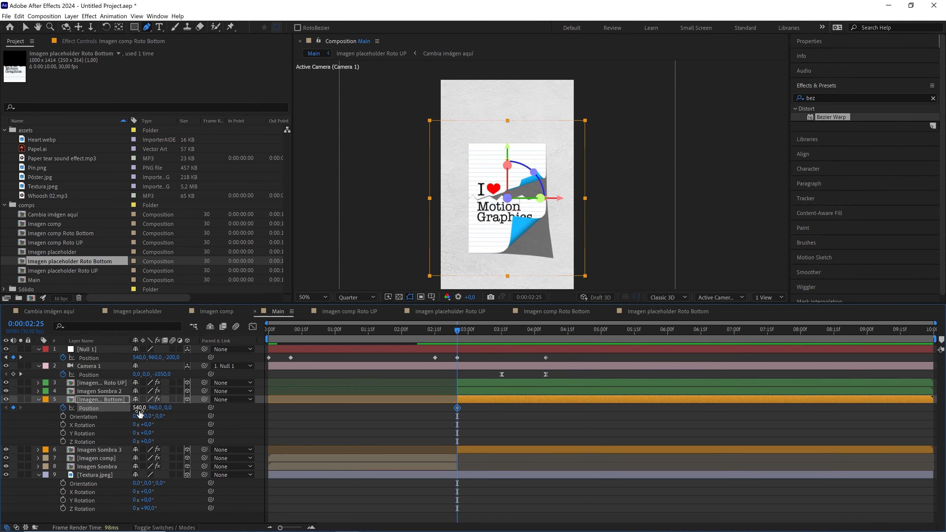
pyautogui.click(63, 441)
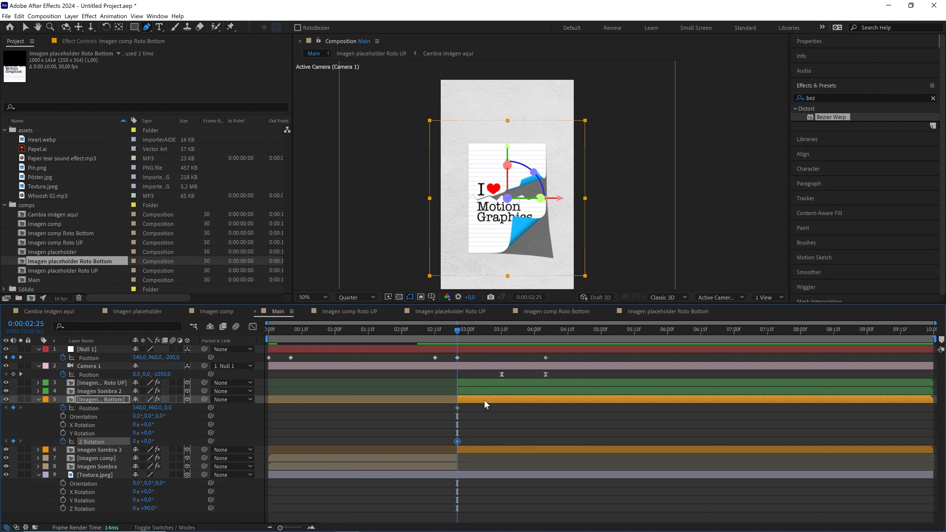
pyautogui.press('u')
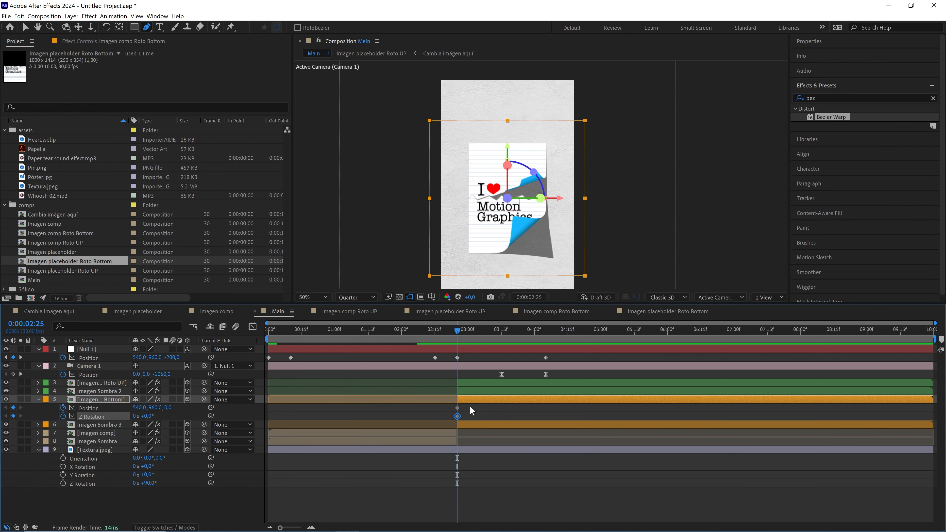
# - At 0:00:03:20, move the lower paper half off the frame's lower-left corner to about -328.5, 2185.9 and set its Z Rotation to 90°
pyautogui.moveTo(457, 331); pyautogui.dragTo(512, 334)
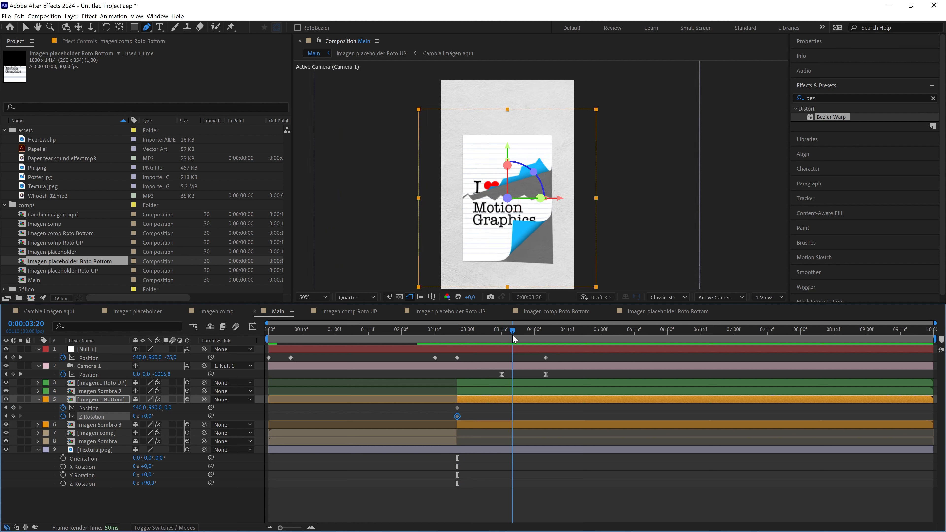
pyautogui.scroll(-2, 457, 247)
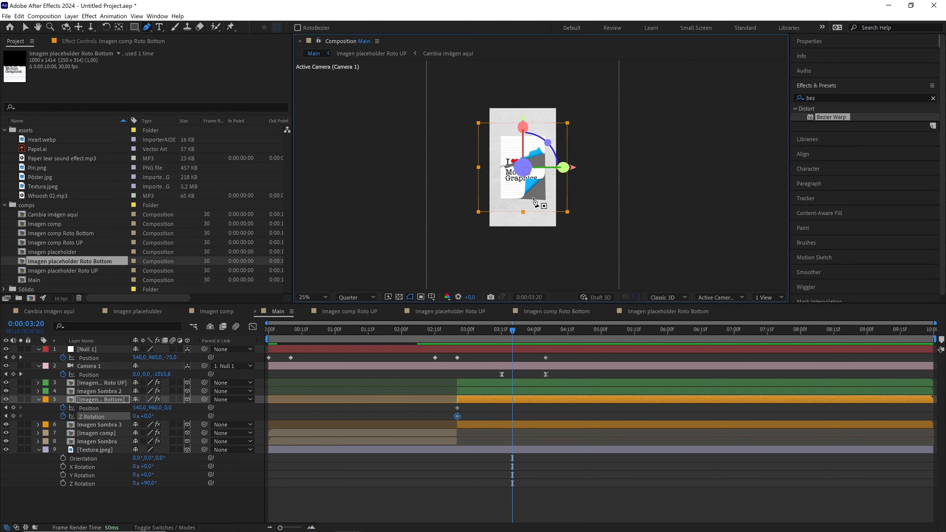
pyautogui.press('v')
pyautogui.moveTo(530, 200); pyautogui.dragTo(477, 271)
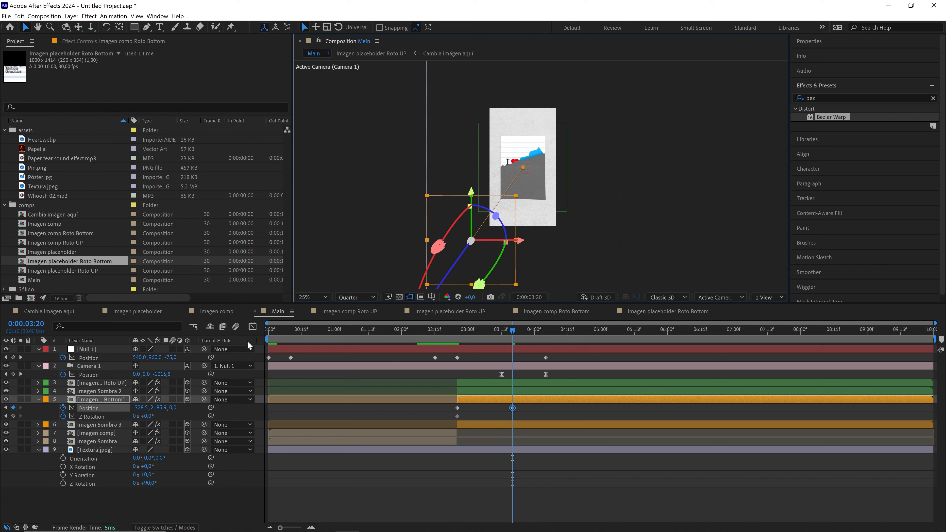
pyautogui.moveTo(145, 417); pyautogui.dragTo(152, 416)
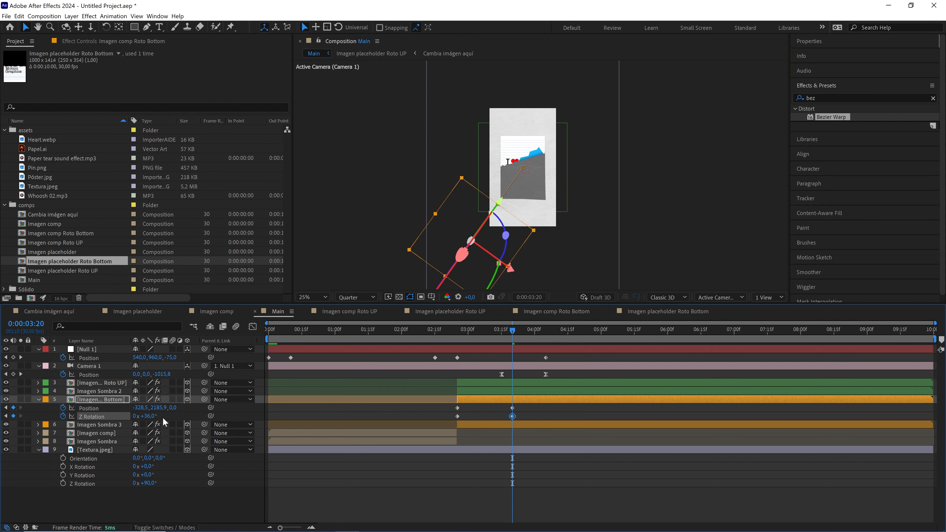
pyautogui.click(152, 415)
pyautogui.click(532, 415)
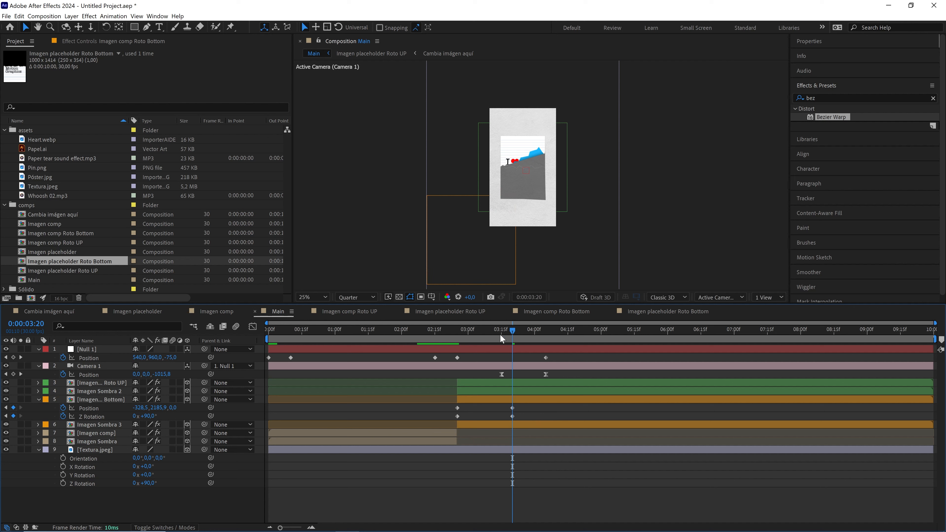
# - Preview the lower half's fall from 0:00:02:19 and again from 0:00:02:12
pyautogui.moveTo(501, 337); pyautogui.dragTo(444, 331)
pyautogui.scroll(2, 532, 258)
pyautogui.press('space')
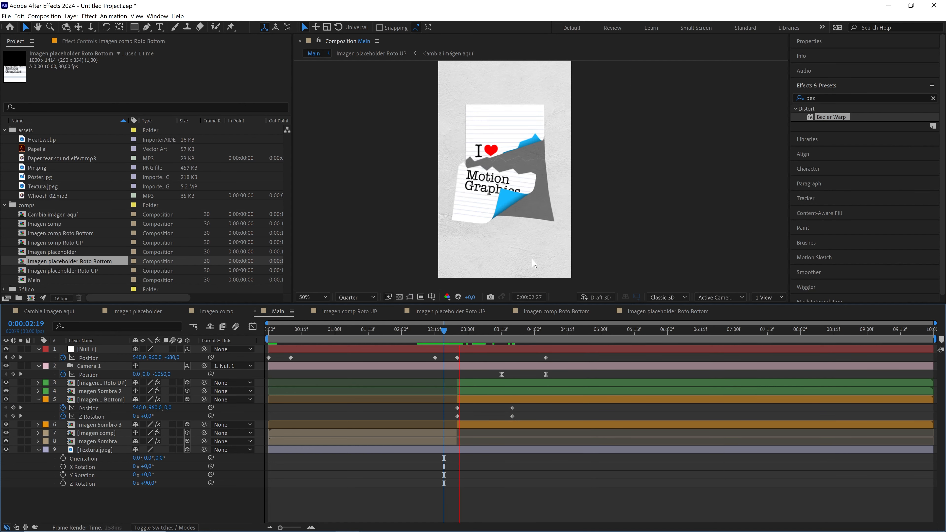
pyautogui.click(427, 336)
pyautogui.press('space')
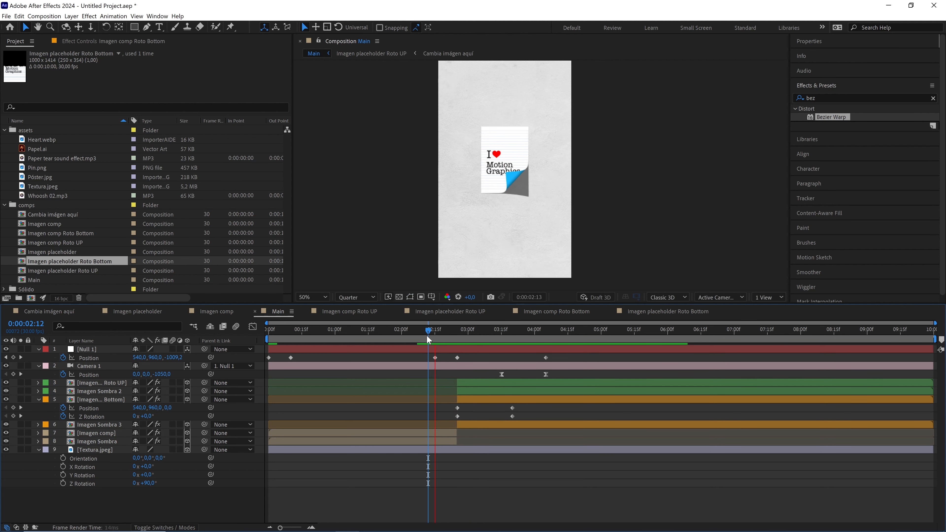
# - Slow the lower half's fall by moving its ending Position and Z Rotation keyframes to 0:00:04:00
pyautogui.click(482, 334)
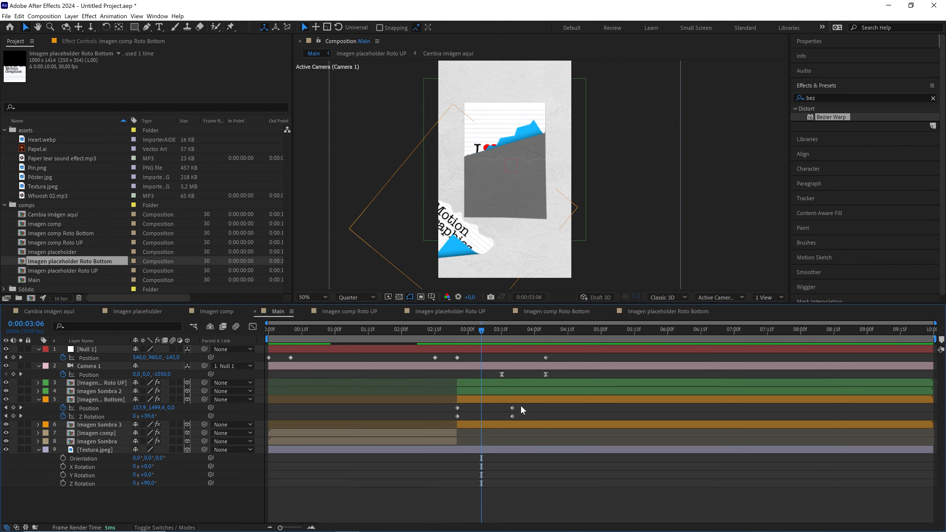
pyautogui.moveTo(522, 420); pyautogui.dragTo(510, 388)
pyautogui.moveTo(518, 338); pyautogui.dragTo(534, 342)
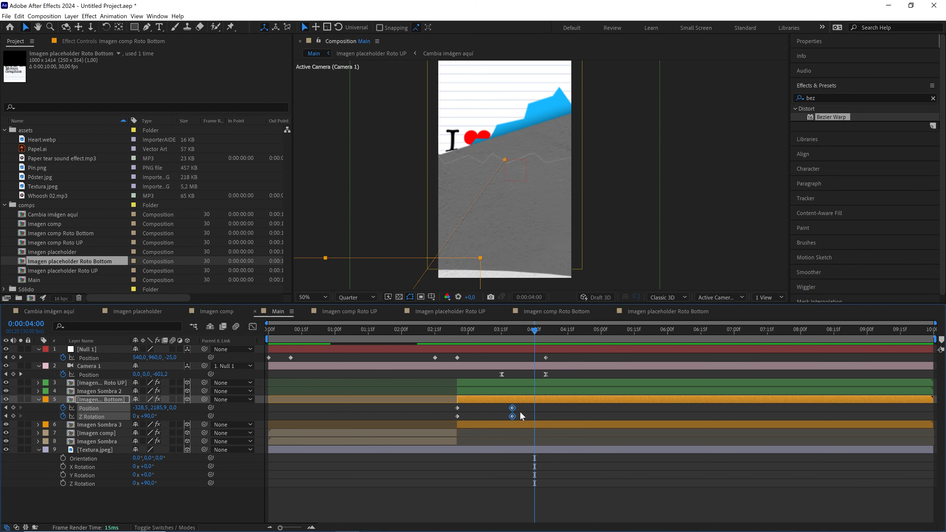
pyautogui.moveTo(518, 408); pyautogui.dragTo(536, 410)
# - At 0:00:02:25, parent Imagen Sombra 3 to the Imagen comp Roto Bottom layer
pyautogui.moveTo(510, 338); pyautogui.dragTo(459, 338)
pyautogui.click(472, 423)
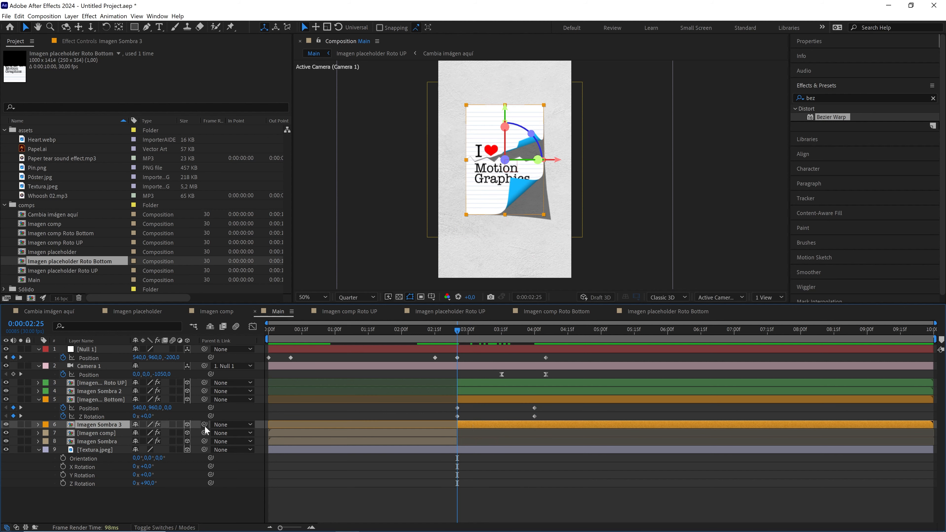
pyautogui.moveTo(205, 424); pyautogui.dragTo(101, 401)
# - Preview the tear with the parented lower shadow, replaying it from 0:00:02:14
pyautogui.moveTo(458, 331); pyautogui.dragTo(411, 329)
pyautogui.press('space')
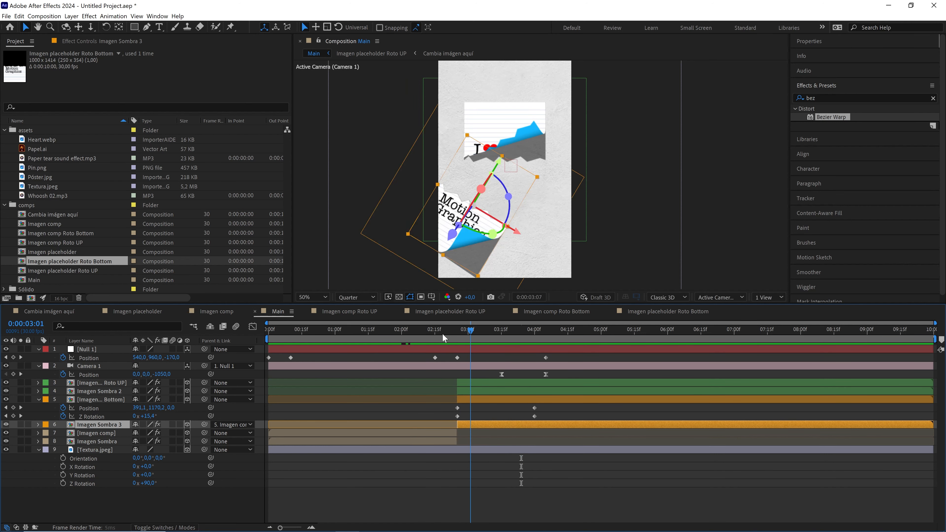
pyautogui.moveTo(443, 333)
pyautogui.mouseDown()
pyautogui.moveTo(422, 332)
pyautogui.moveTo(459, 334)
pyautogui.mouseUp()
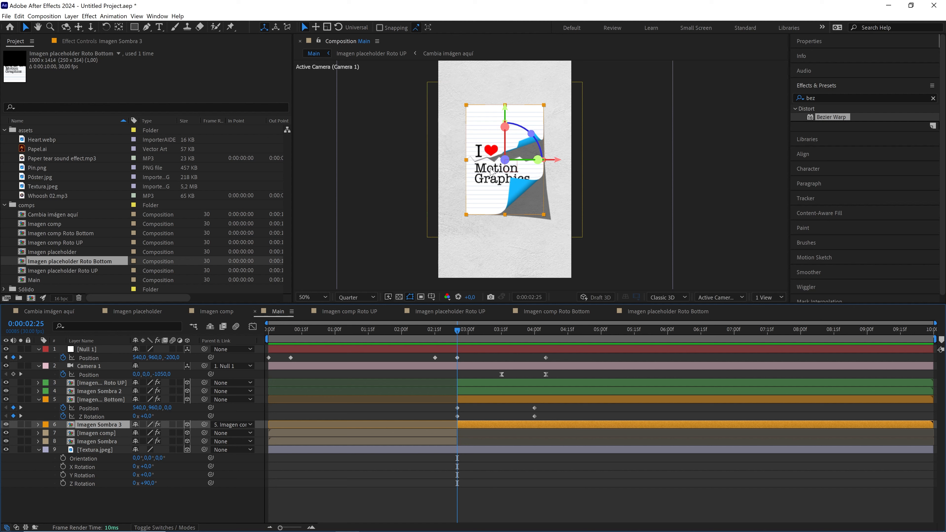
pyautogui.moveTo(455, 332); pyautogui.dragTo(433, 330)
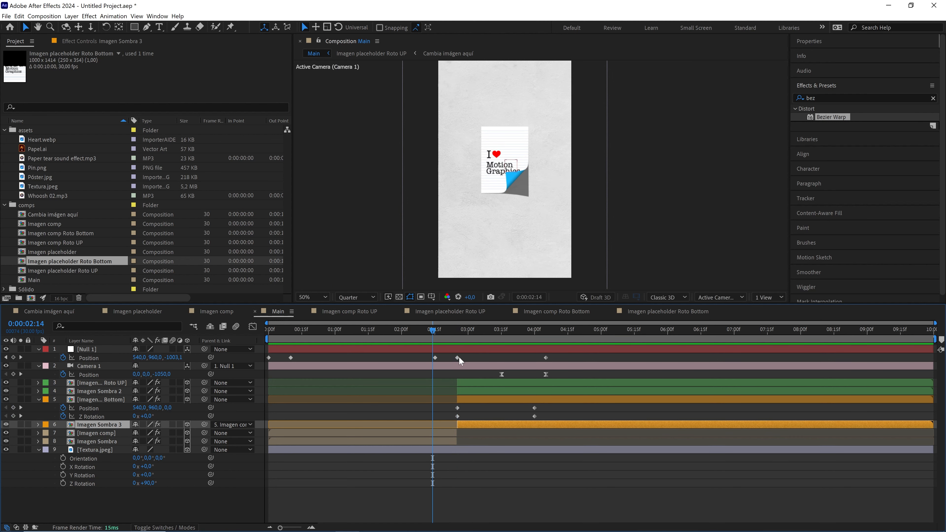
pyautogui.press('space')
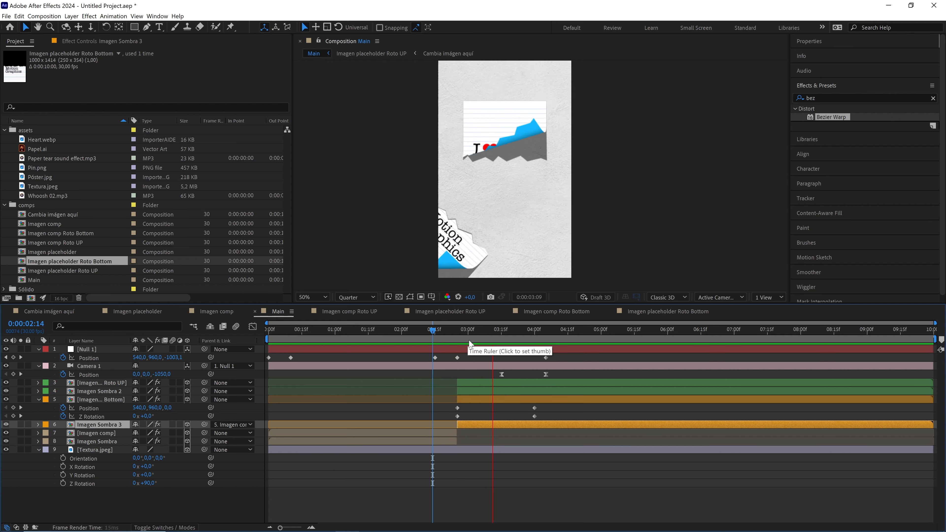
# - Create an adjustment layer in the Main composition and apply the Slider Control effect to it
pyautogui.click(458, 332)
pyautogui.rightClick(170, 504)
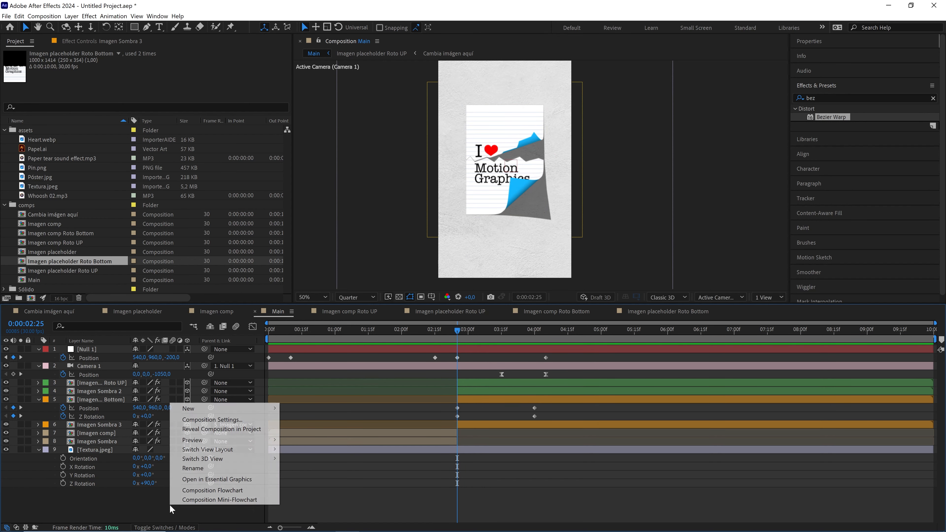
pyautogui.moveTo(224, 408)
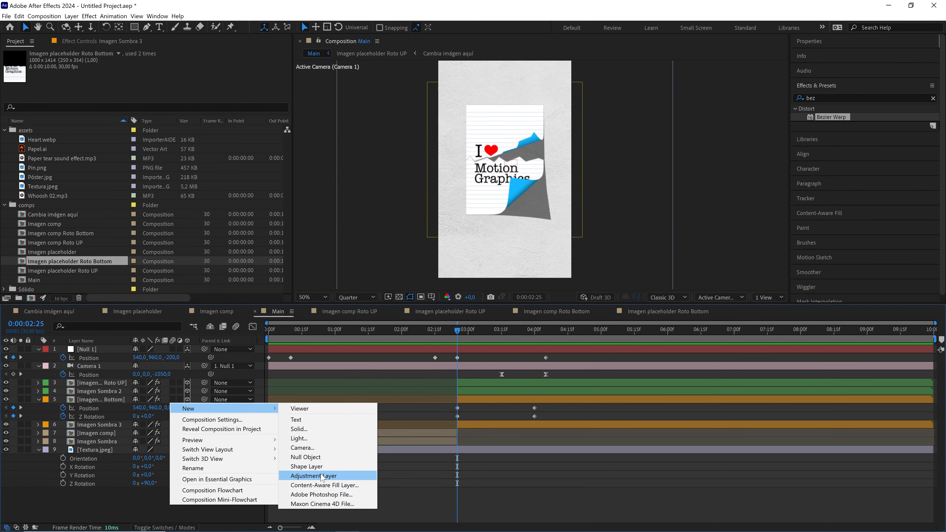
pyautogui.click(313, 477)
pyautogui.click(838, 98)
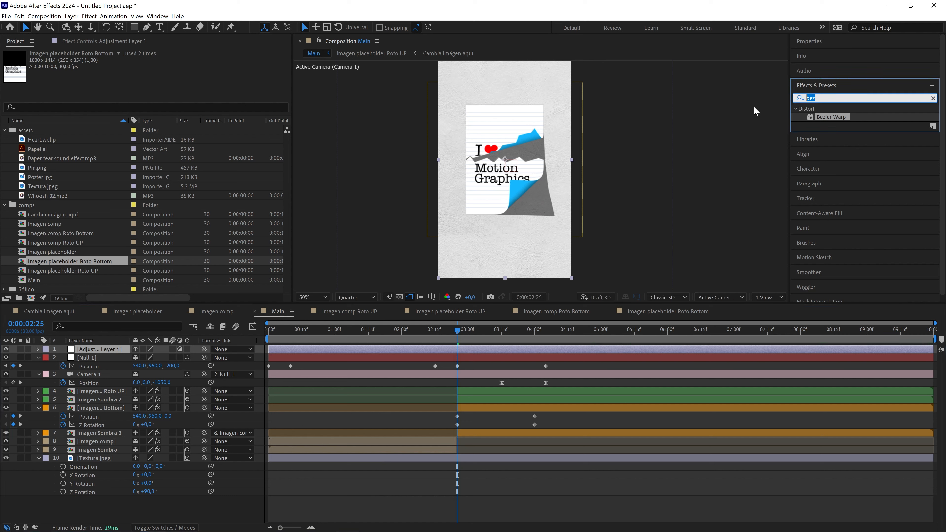
pyautogui.write('slide')
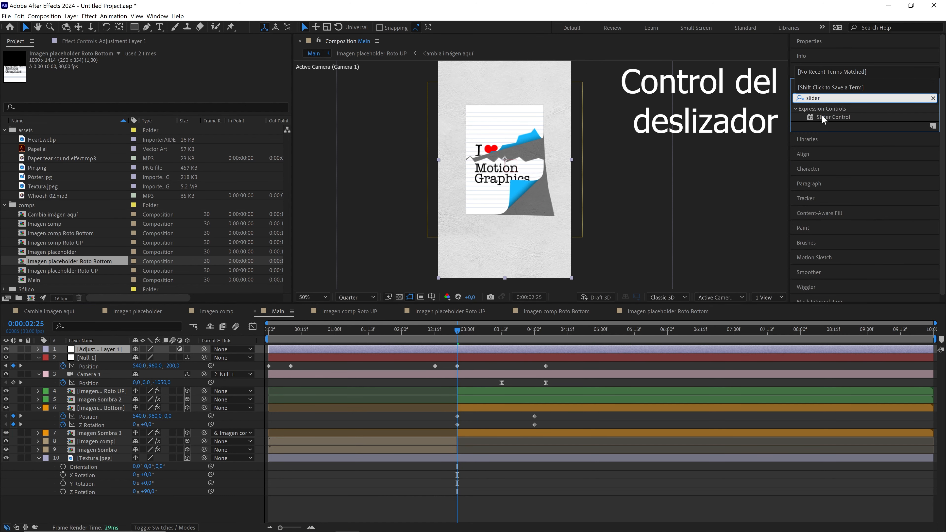
pyautogui.write('r')
pyautogui.moveTo(823, 120); pyautogui.dragTo(109, 349)
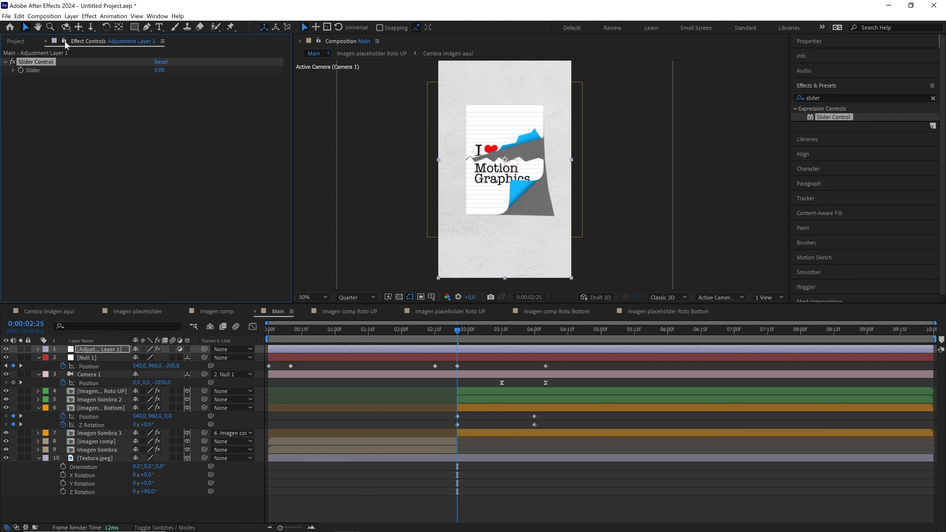
# - Add a wiggle expression to Null 1's Position with frequency 5 and the amplitude linked to the Slider of Adjustment Layer 1
pyautogui.click(97, 356)
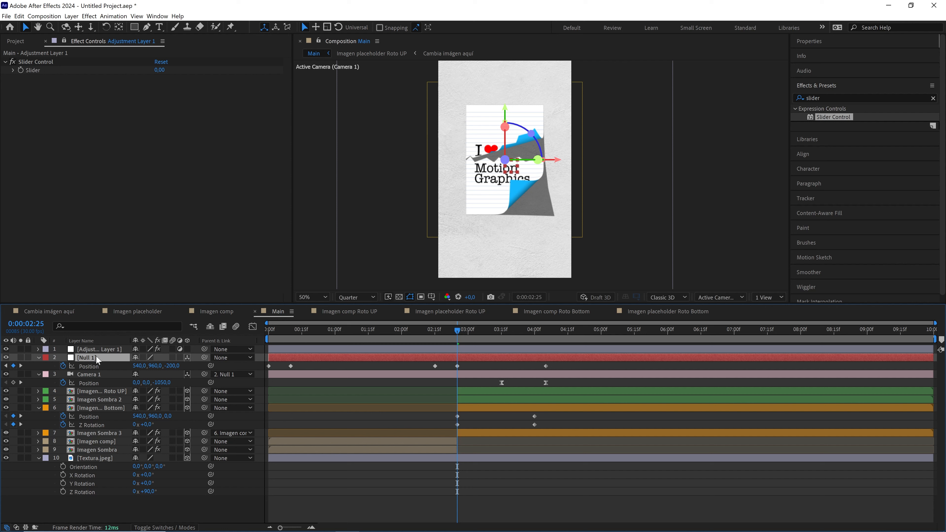
pyautogui.keyDown('alt'); pyautogui.click(63, 367); pyautogui.keyUp('alt')
pyautogui.write('wiggle(5,')
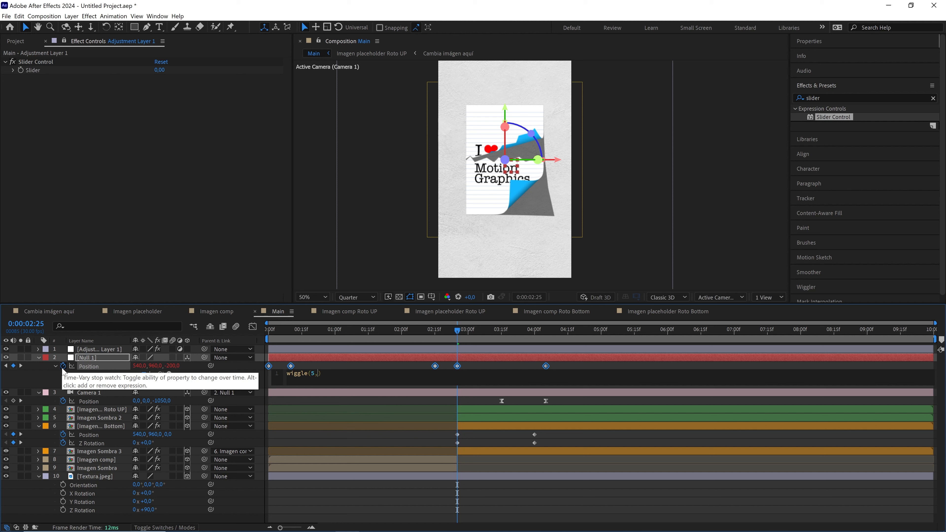
pyautogui.moveTo(162, 375); pyautogui.dragTo(37, 70)
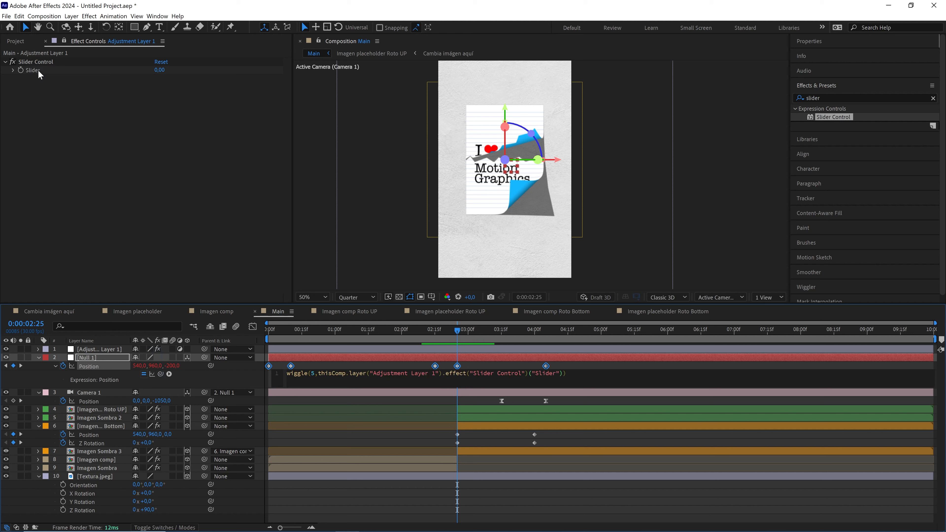
# - Set Adjustment Layer 1's Slider to 15 and preview the camera shake from 0:00:00:23
pyautogui.click(158, 69)
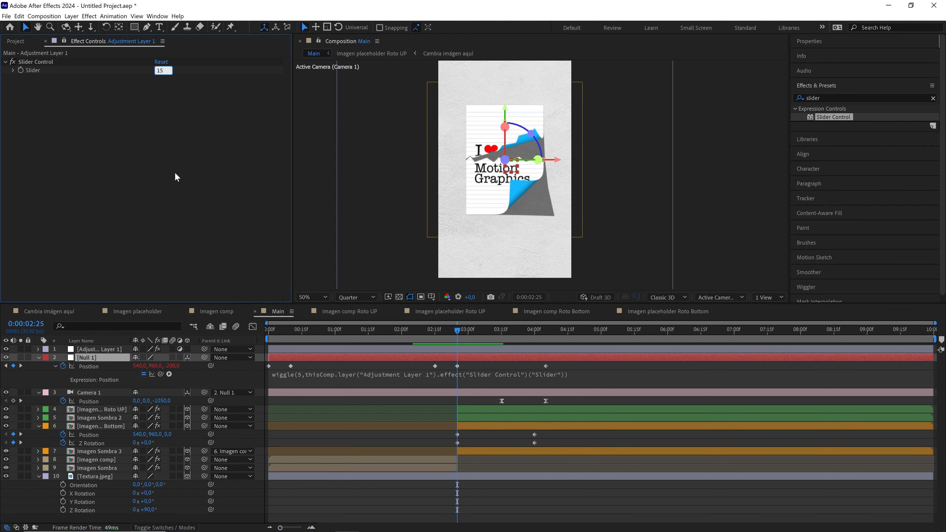
pyautogui.write('15')
pyautogui.click(213, 210)
pyautogui.click(320, 330)
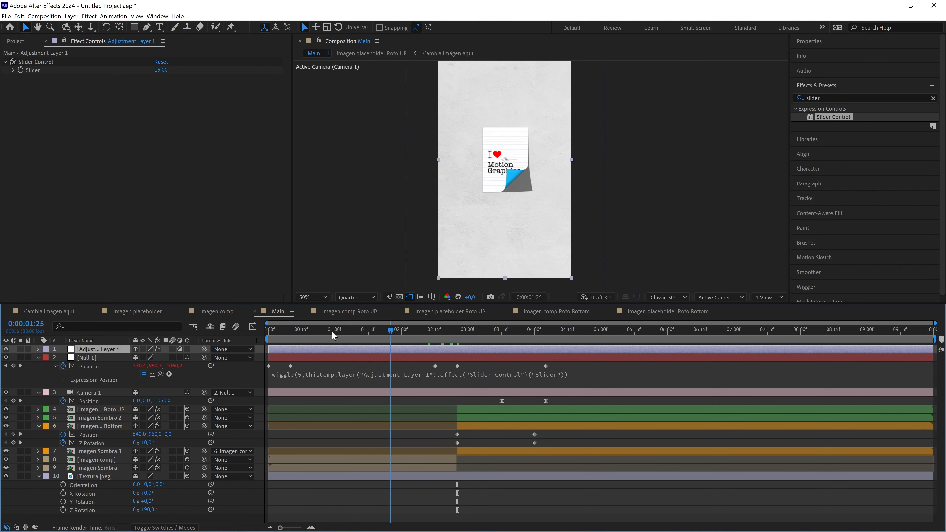
pyautogui.press('space')
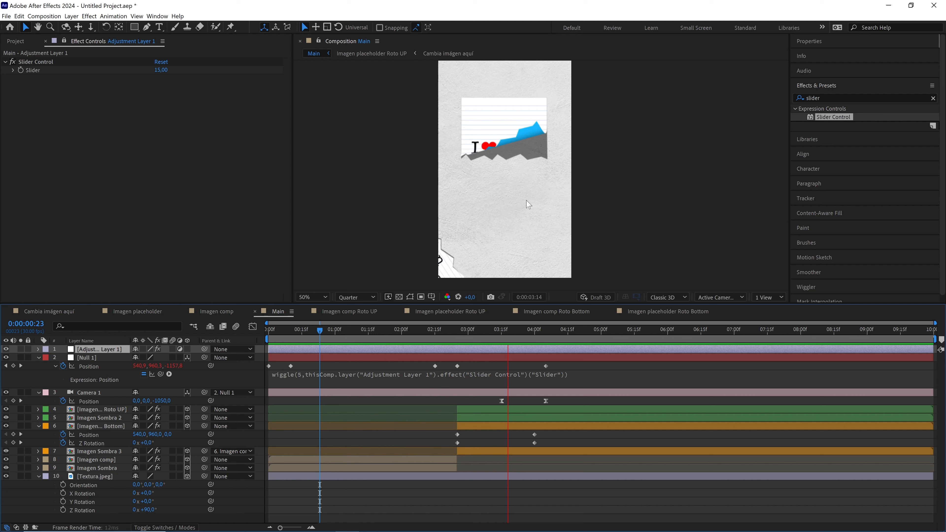
pyautogui.press('space')
# - Keyframe Adjustment Layer 1's Slider at 15 at 0:00:02:25 and at 0 at 0:00:02:15
pyautogui.moveTo(542, 334); pyautogui.dragTo(461, 328)
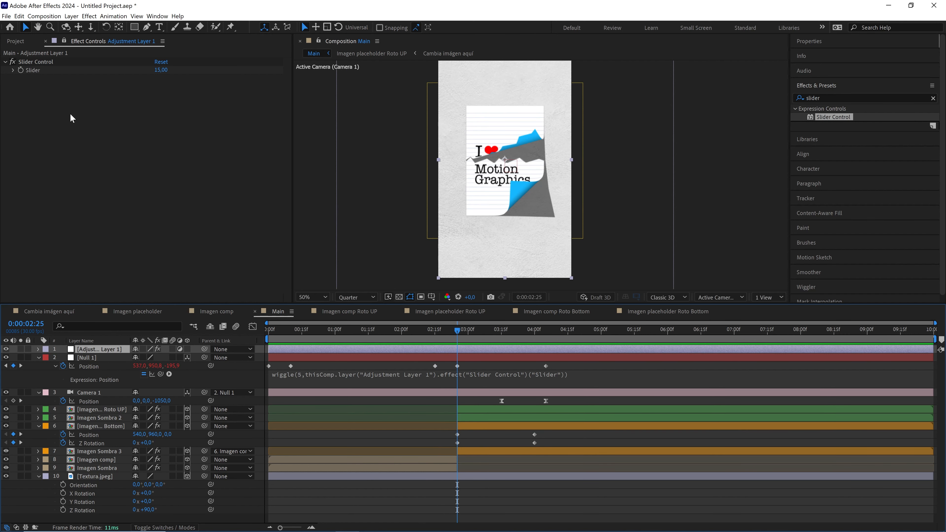
pyautogui.click(26, 72)
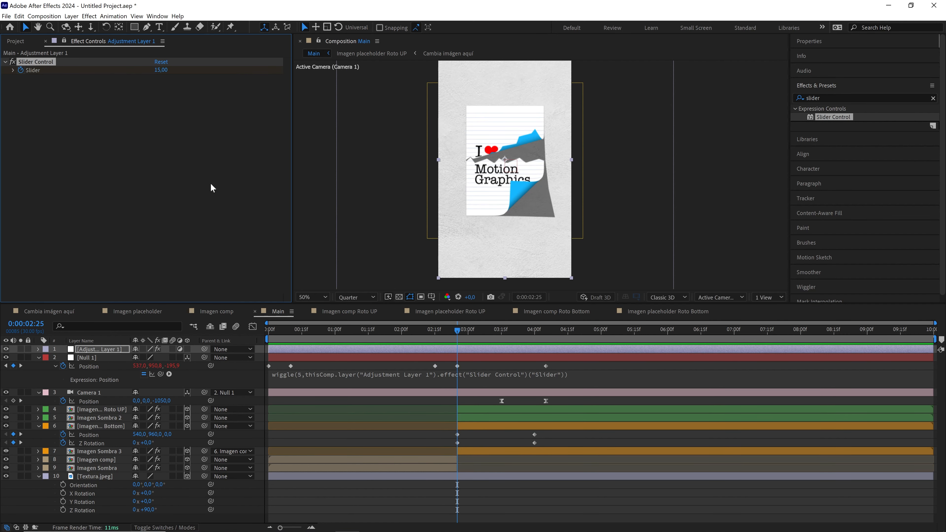
pyautogui.press('u')
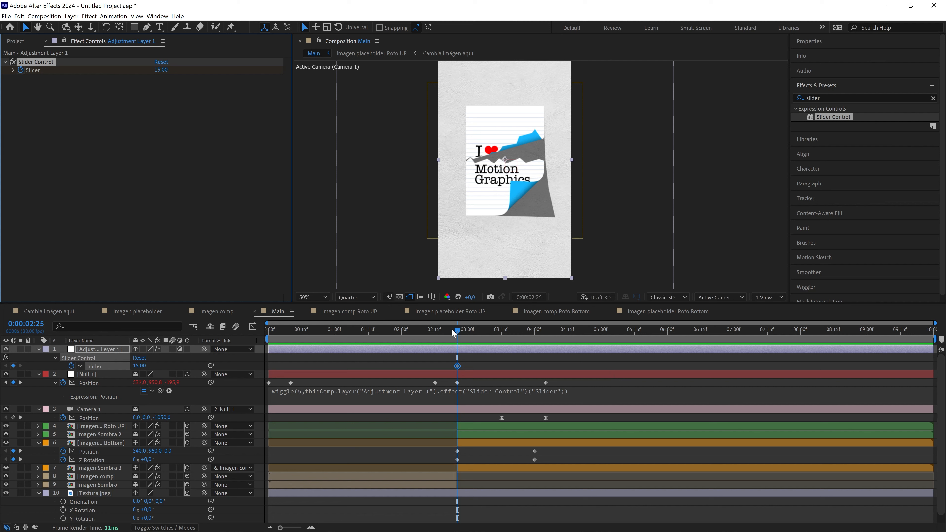
pyautogui.moveTo(451, 328); pyautogui.dragTo(440, 332)
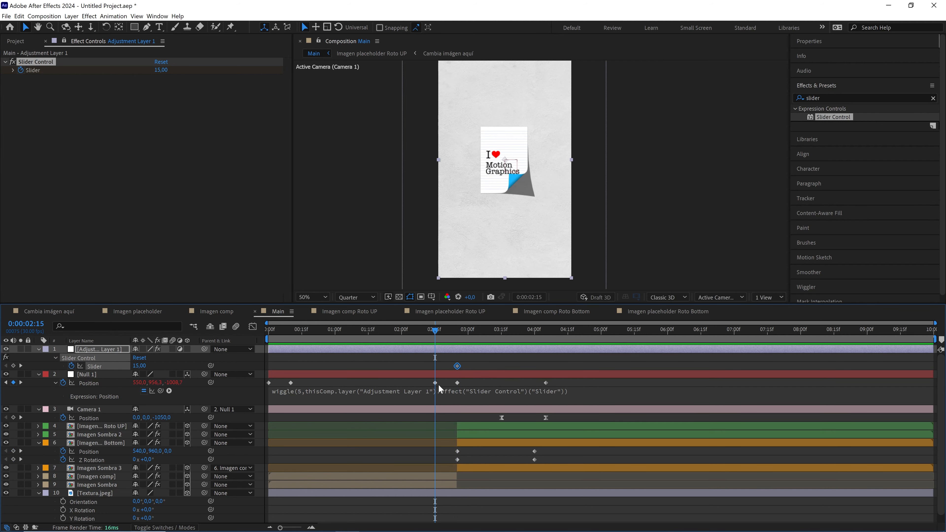
pyautogui.click(161, 70)
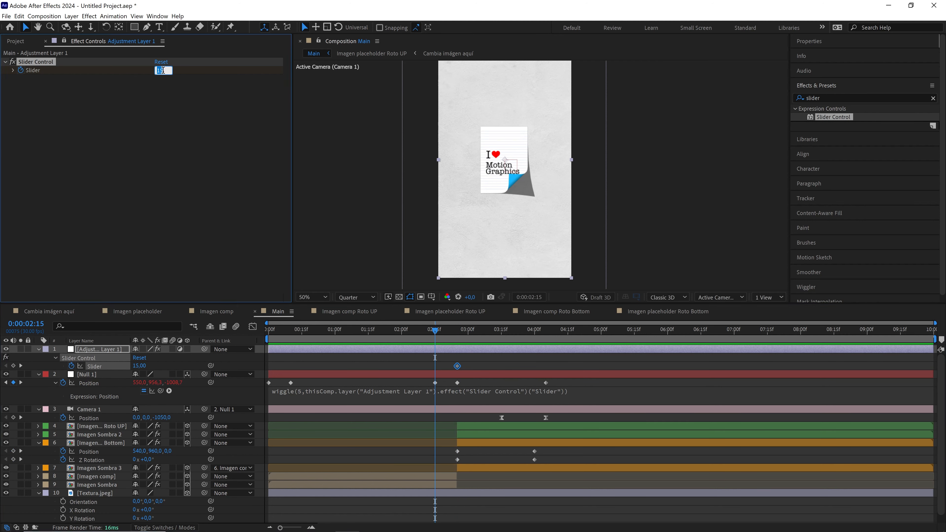
pyautogui.click(191, 160)
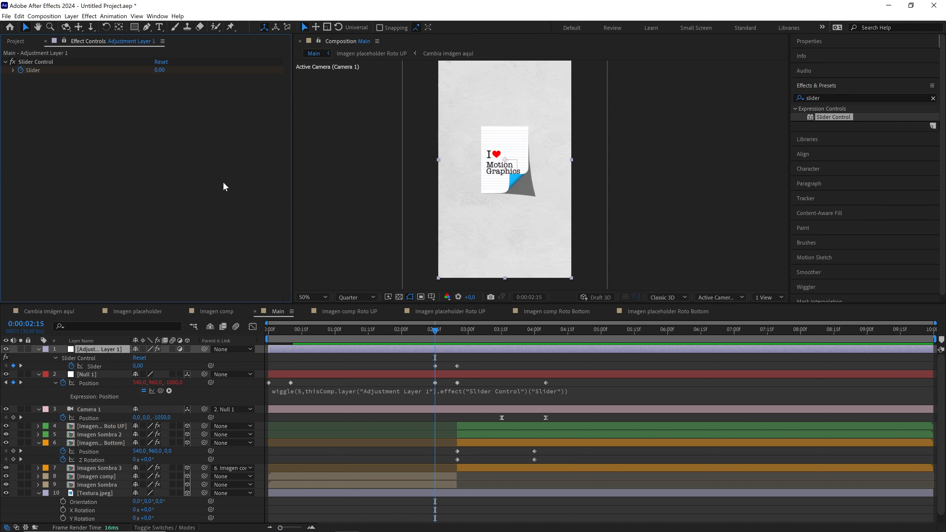
# - Preview the keyframed shake from the start of the composition and replay the tear from about 0:00:02:10
pyautogui.press('Home')
pyautogui.press('space')
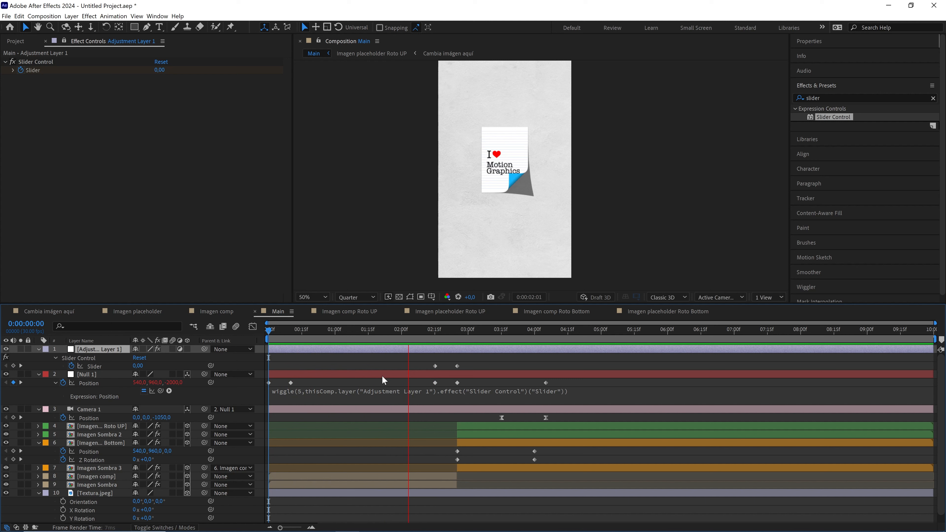
pyautogui.moveTo(388, 331); pyautogui.dragTo(286, 333)
pyautogui.press('space')
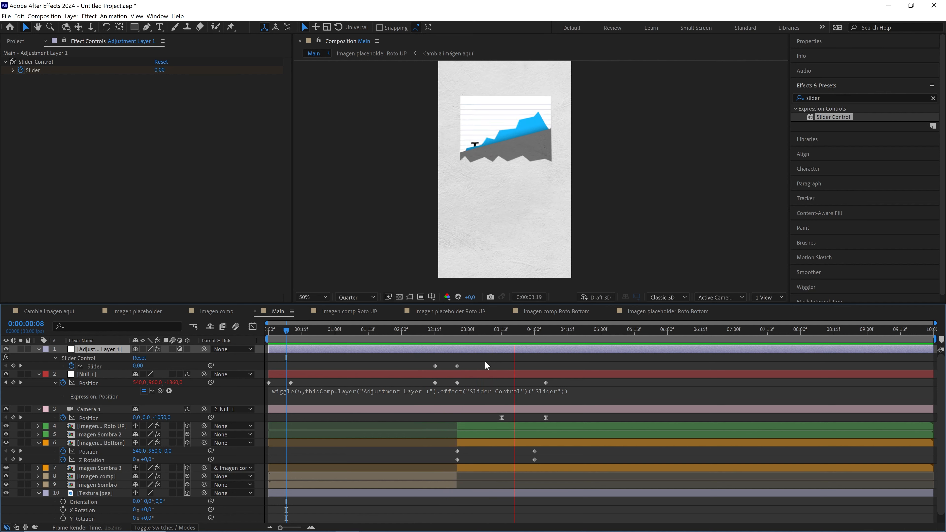
pyautogui.moveTo(526, 331); pyautogui.dragTo(422, 330)
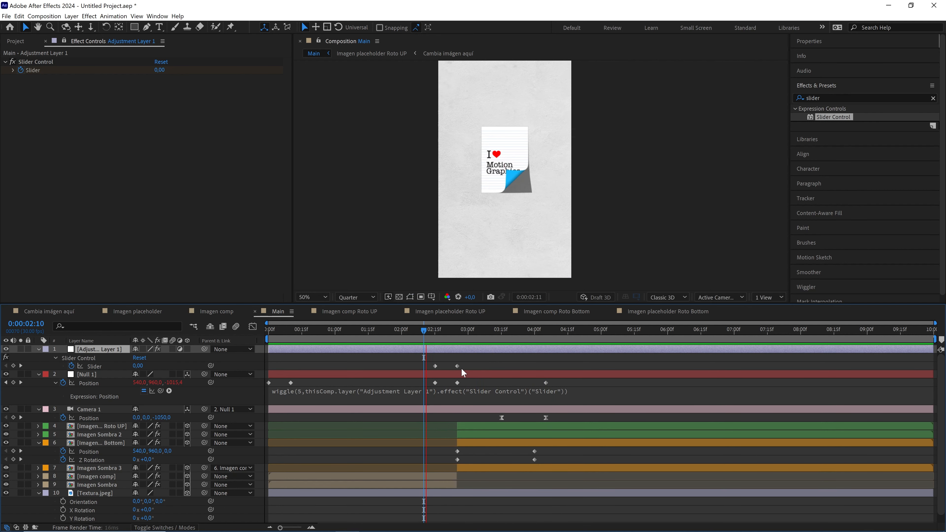
pyautogui.press('space')
pyautogui.press('space')
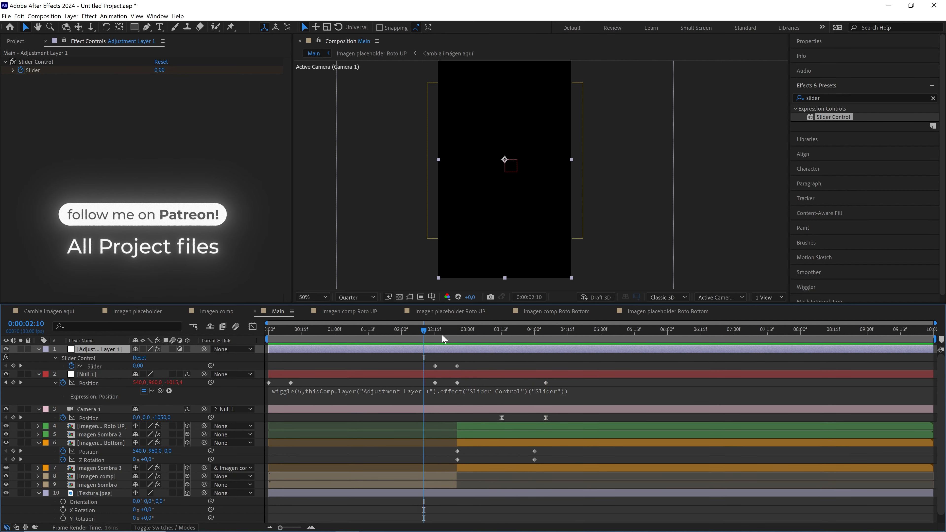
pyautogui.click(430, 334)
pyautogui.press('space')
# - Collapse the properties of all layers in Main and enable motion blur for the layers and the composition
pyautogui.moveTo(430, 334); pyautogui.dragTo(458, 333)
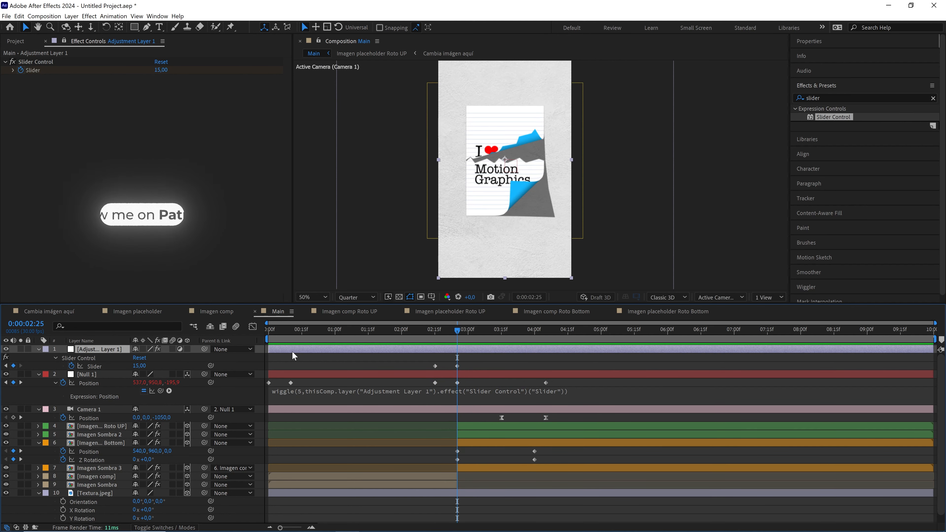
pyautogui.hotkey('ctrl', 'a')
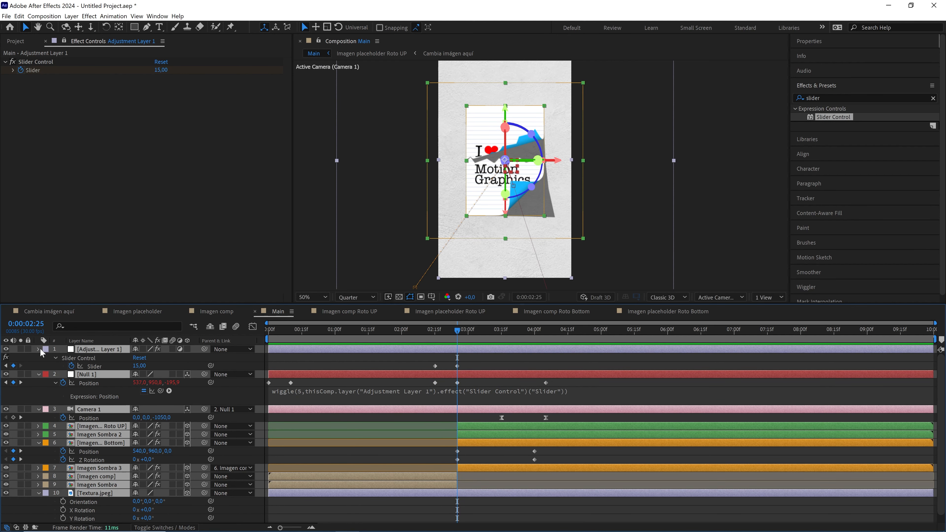
pyautogui.click(39, 349)
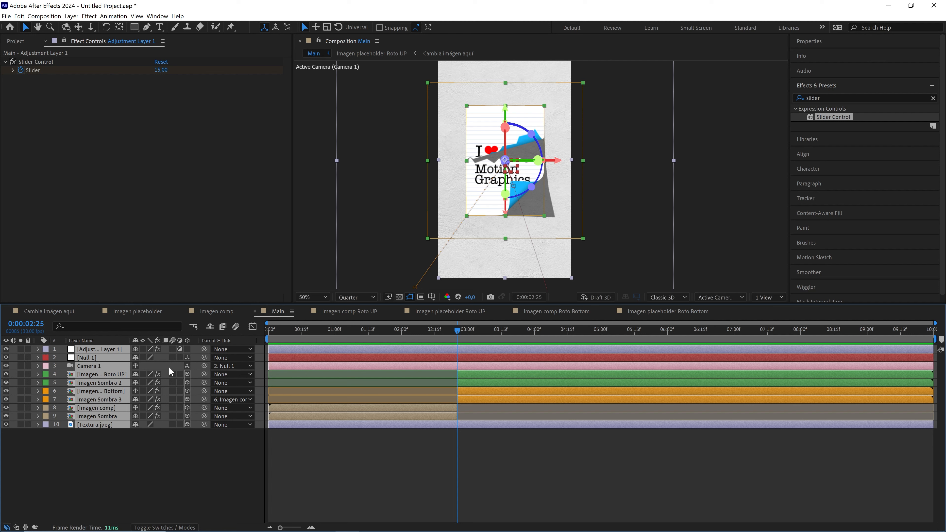
pyautogui.click(172, 350)
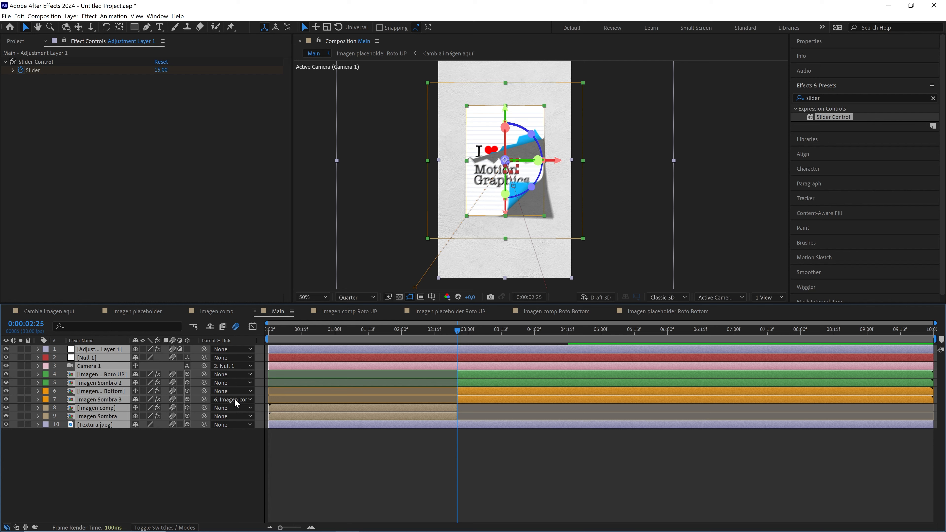
pyautogui.click(191, 450)
# - Add a centred 3D text layer reading "you" and place it directly below Imagen Sombra 3 in the layer order
pyautogui.click(159, 27)
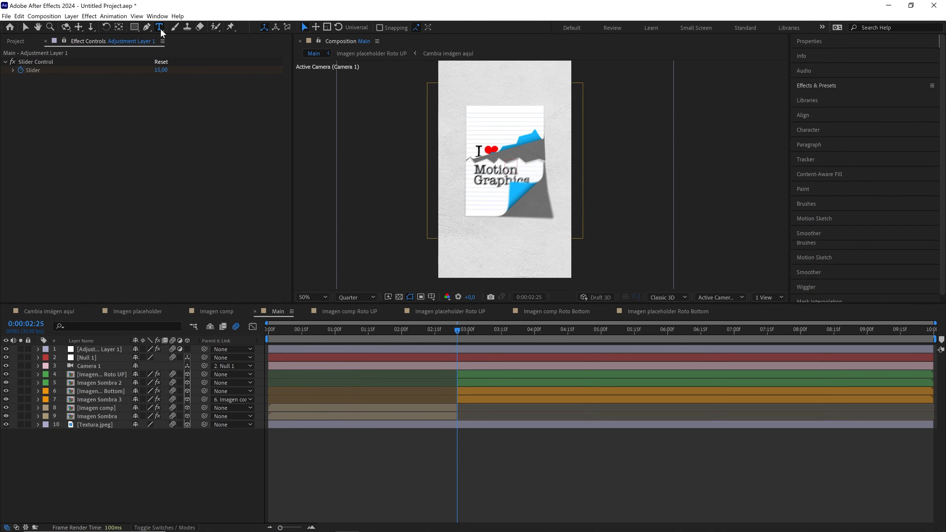
pyautogui.click(489, 179)
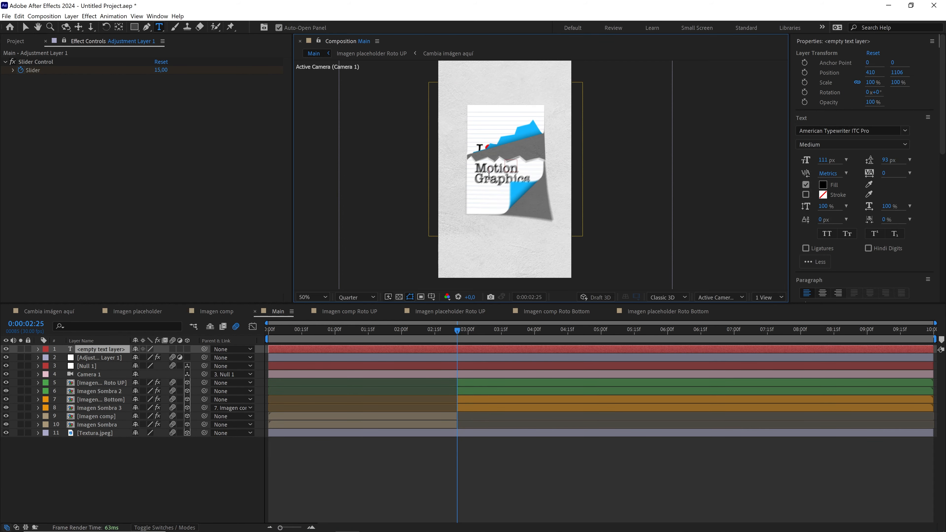
pyautogui.write('you')
pyautogui.click(119, 350)
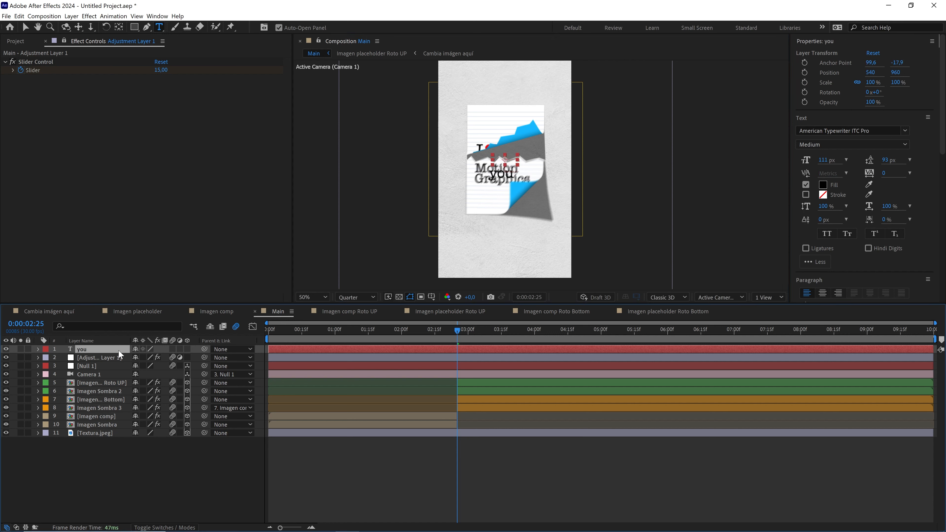
pyautogui.click(188, 350)
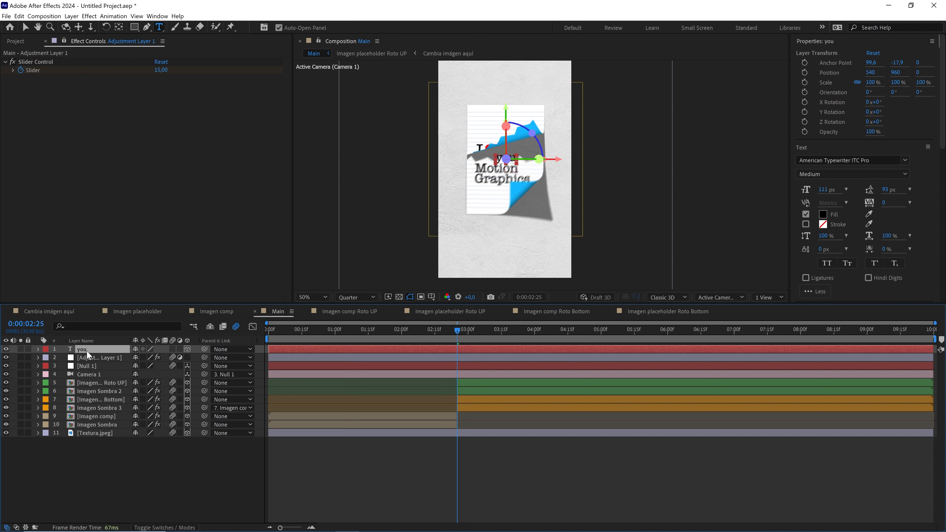
pyautogui.moveTo(87, 351); pyautogui.dragTo(115, 411)
pyautogui.scroll(1, 472, 231)
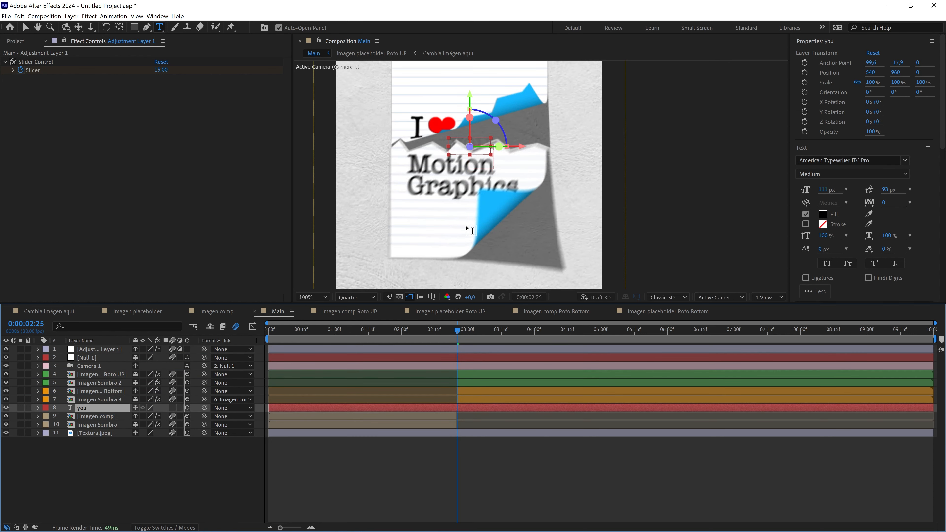
# - At 0:00:03:11, scale the "you" text to about 149.5% and lower it to a Y position of about 1081
pyautogui.moveTo(463, 337); pyautogui.dragTo(494, 337)
pyautogui.press('v')
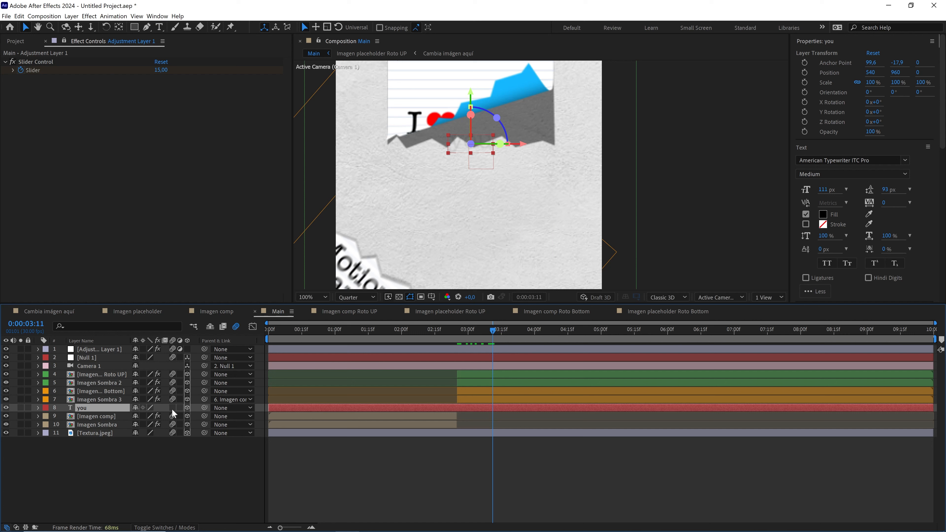
pyautogui.moveTo(470, 98); pyautogui.dragTo(499, 186)
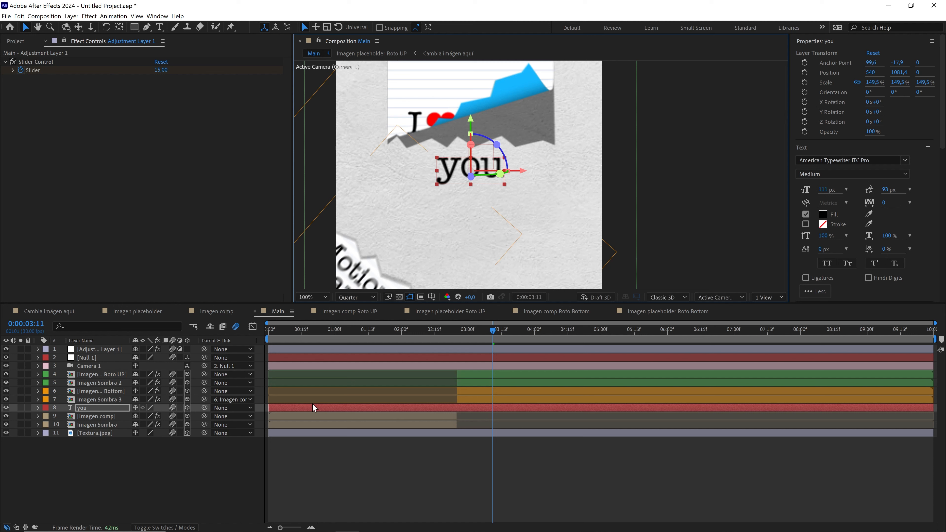
# - Trim the start of the "you" layer to 0:00:02:25 and review the text reveal
pyautogui.moveTo(278, 410); pyautogui.dragTo(455, 414)
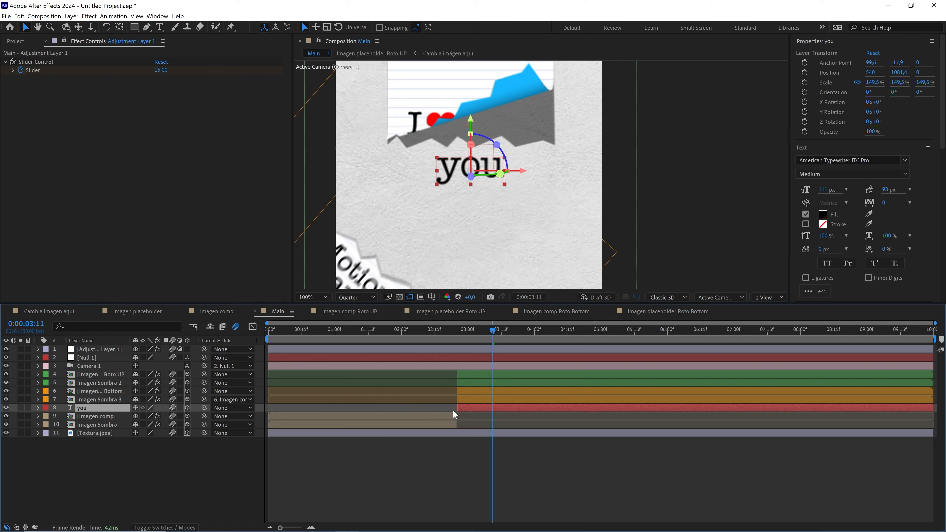
pyautogui.moveTo(461, 331); pyautogui.dragTo(480, 341)
pyautogui.moveTo(421, 342); pyautogui.dragTo(260, 333)
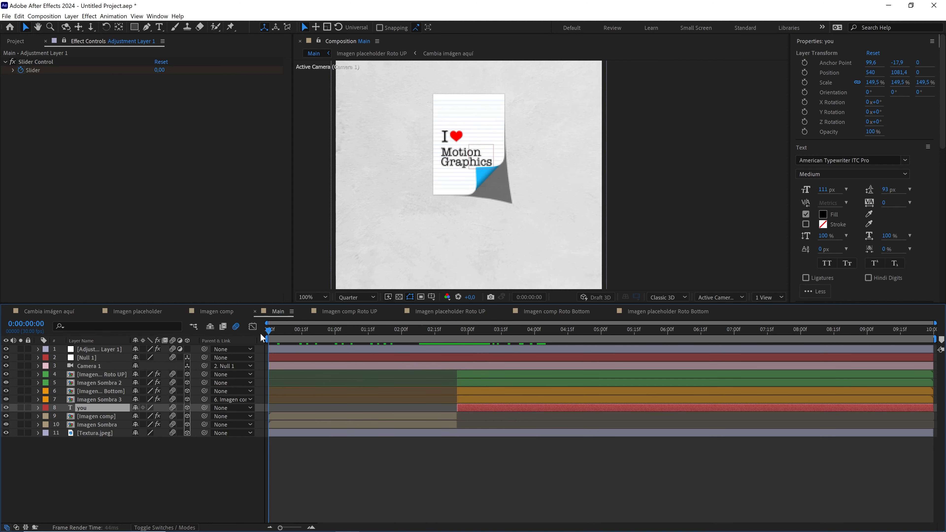
# - Fit the composition in the viewer and create a second adjustment layer above all layers in Main
pyautogui.click(312, 296)
pyautogui.click(315, 309)
pyautogui.click(137, 481)
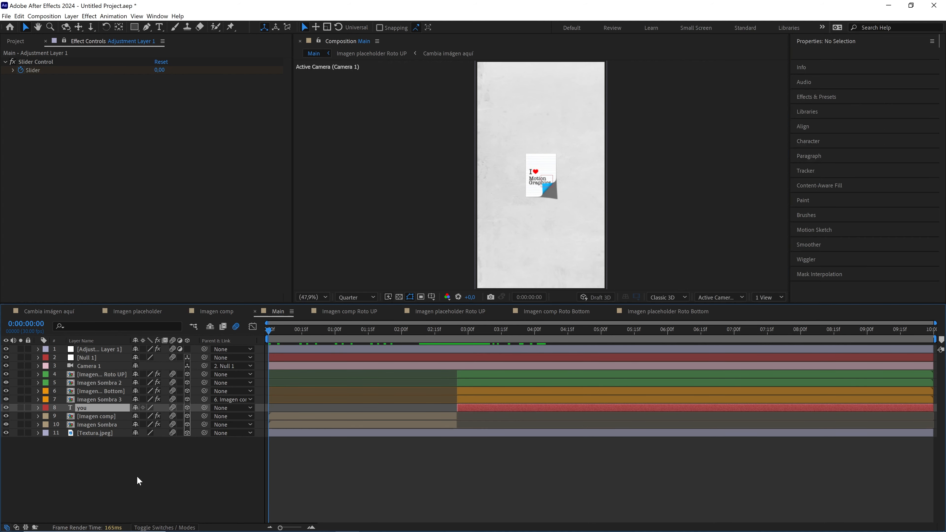
pyautogui.rightClick(138, 481)
pyautogui.moveTo(236, 384)
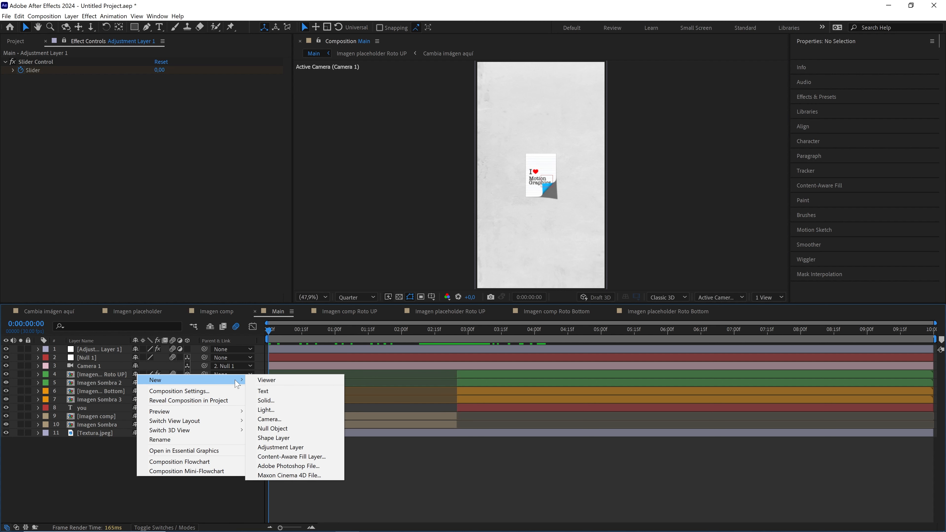
pyautogui.click(298, 448)
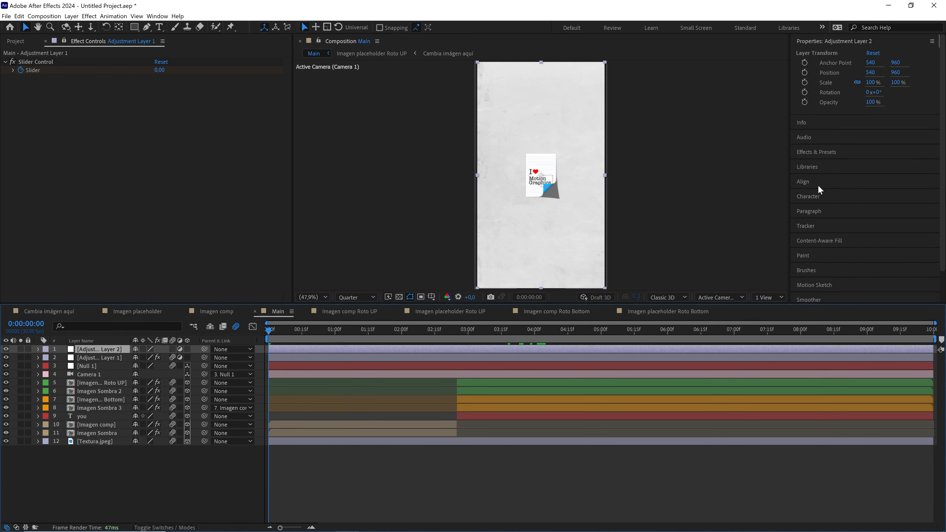
# - Apply the Posterize Time effect to Adjustment Layer 2 with a frame rate of 15
pyautogui.click(820, 152)
pyautogui.click(840, 99)
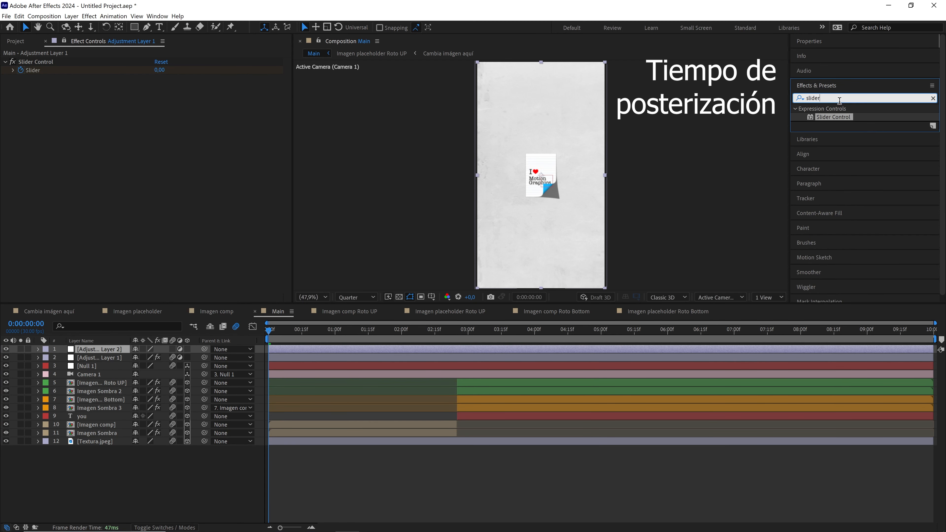
pyautogui.write('postre')
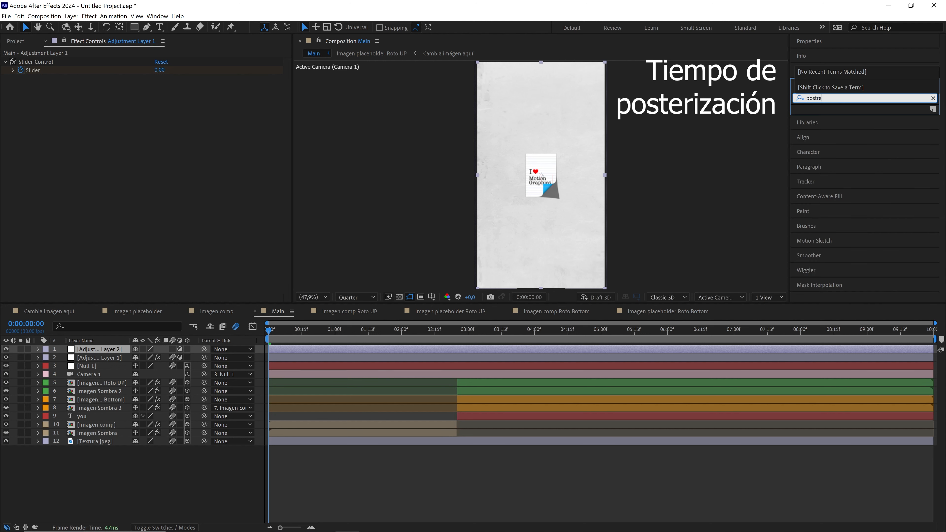
pyautogui.press('BackSpace')
pyautogui.press('BackSpace')
pyautogui.write('er')
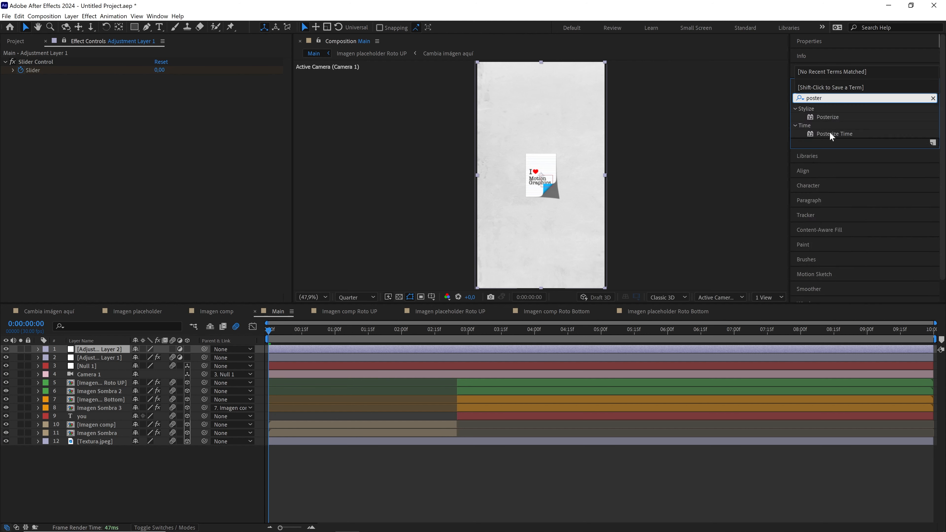
pyautogui.moveTo(830, 133); pyautogui.dragTo(85, 351)
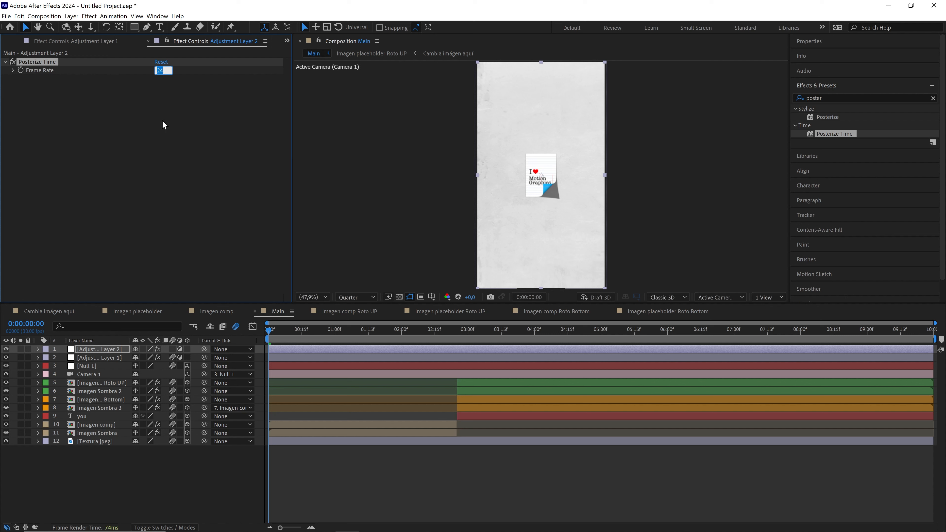
pyautogui.press('Return')
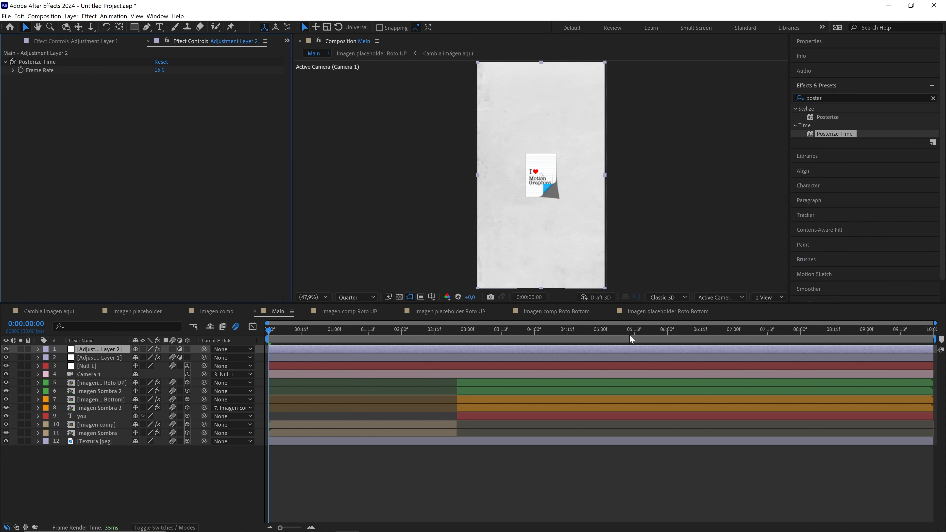
# - Set the end of Main's work area to 0:00:05:00
pyautogui.moveTo(630, 336); pyautogui.dragTo(601, 339)
pyautogui.press('n')
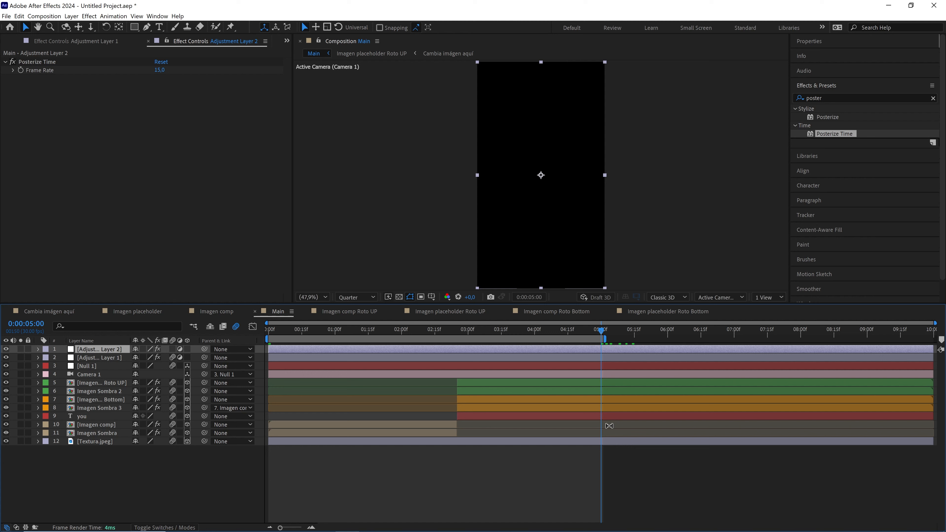
# - Preview the posterized animation in Main and park the playhead at 0:00:03:00
pyautogui.press('space')
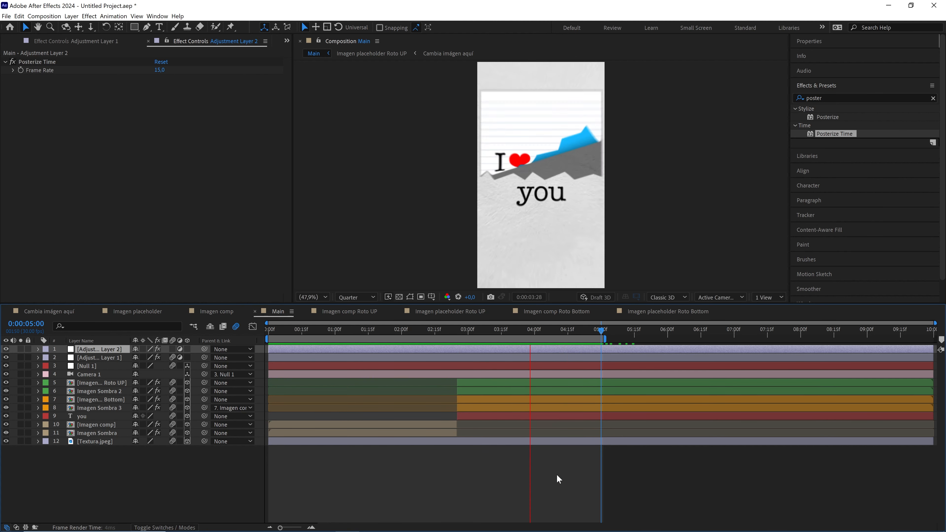
pyautogui.press('space')
pyautogui.moveTo(579, 331); pyautogui.dragTo(467, 331)
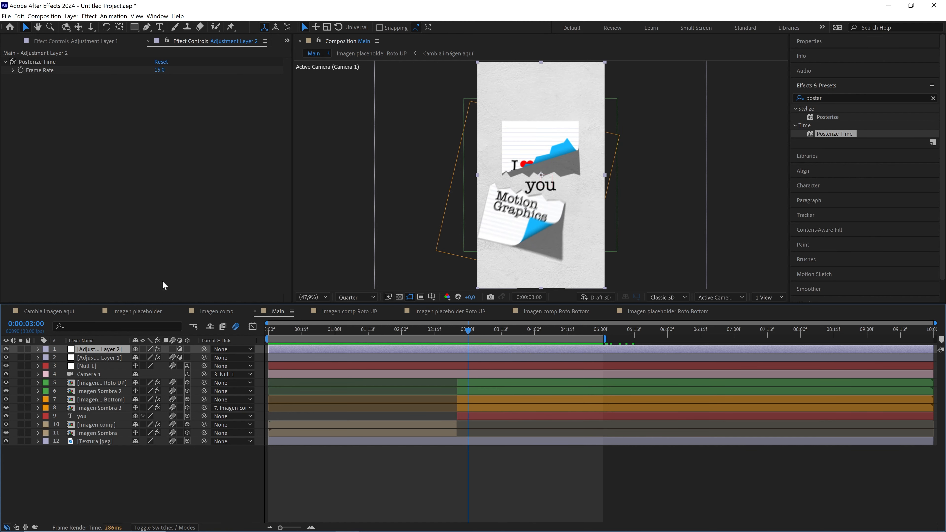
pyautogui.click(161, 267)
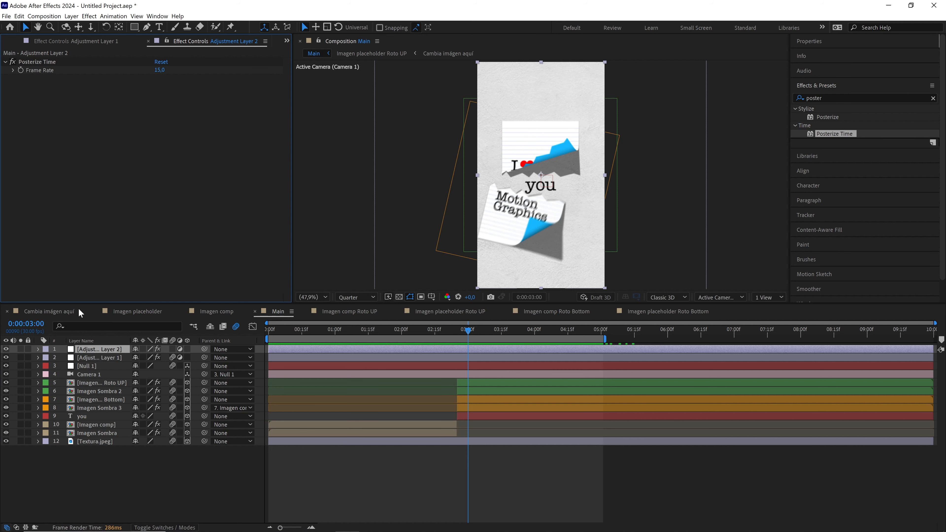
# - Add Póster.jpg as the top layer of the Cambia imágen aquí composition, hide the four layers beneath it and return to Main
pyautogui.click(65, 310)
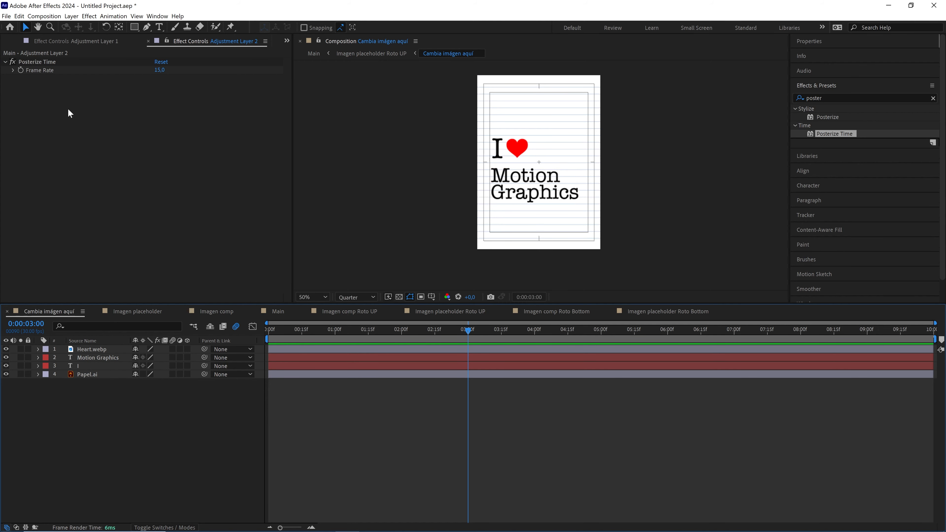
pyautogui.click(57, 41)
pyautogui.click(31, 41)
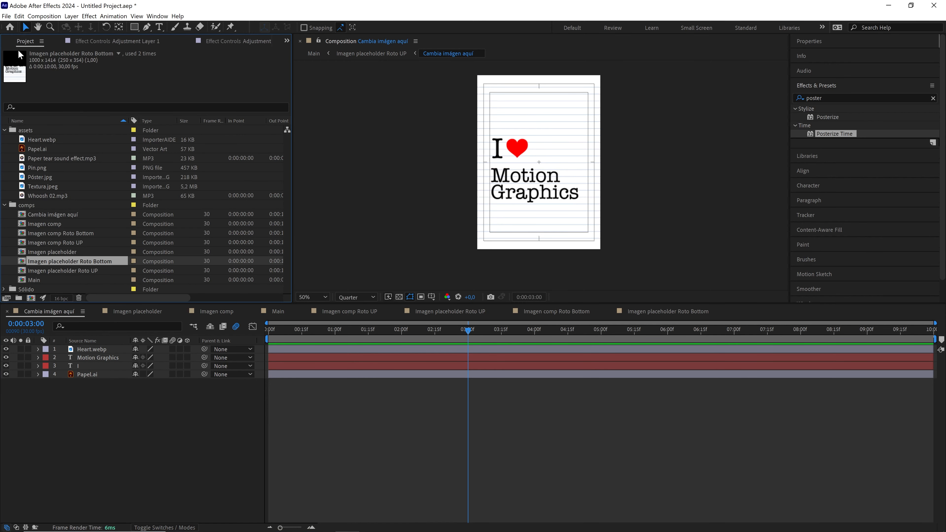
pyautogui.click(49, 187)
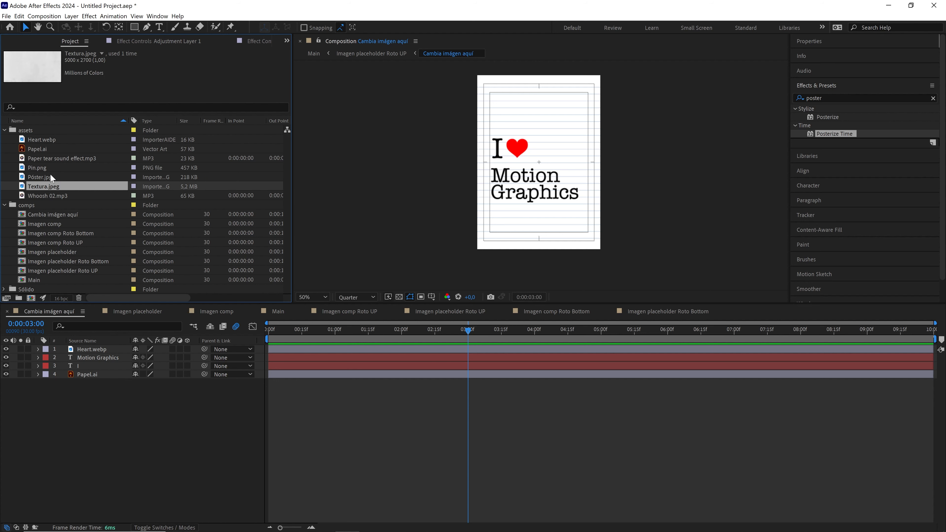
pyautogui.moveTo(43, 177); pyautogui.dragTo(106, 351)
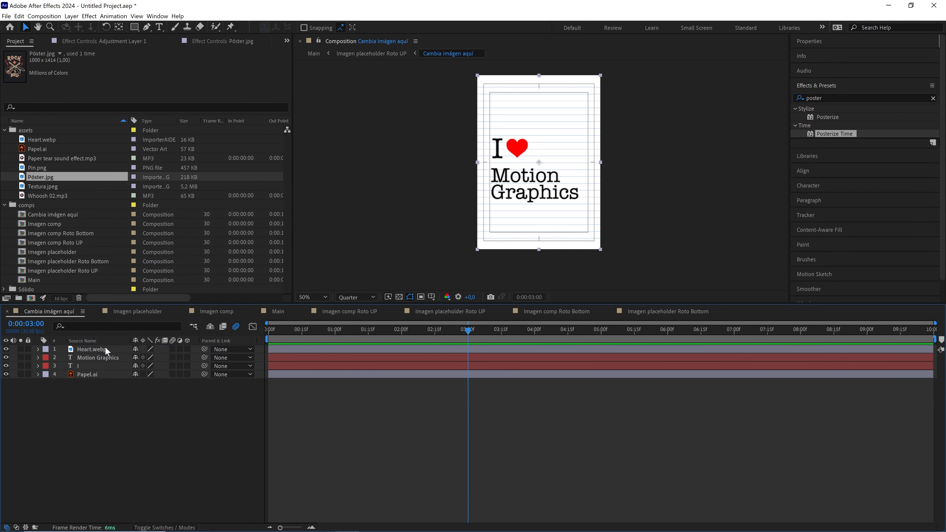
pyautogui.moveTo(113, 427); pyautogui.dragTo(6, 384)
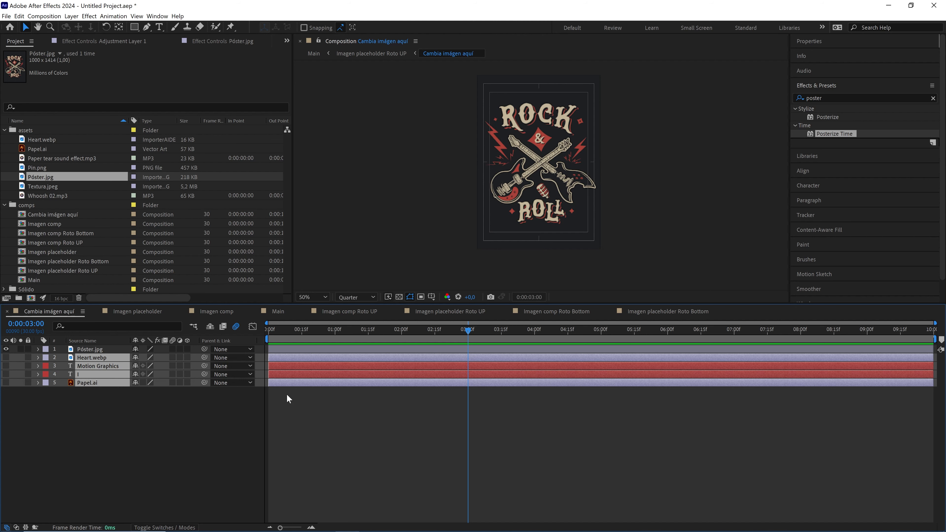
pyautogui.click(278, 312)
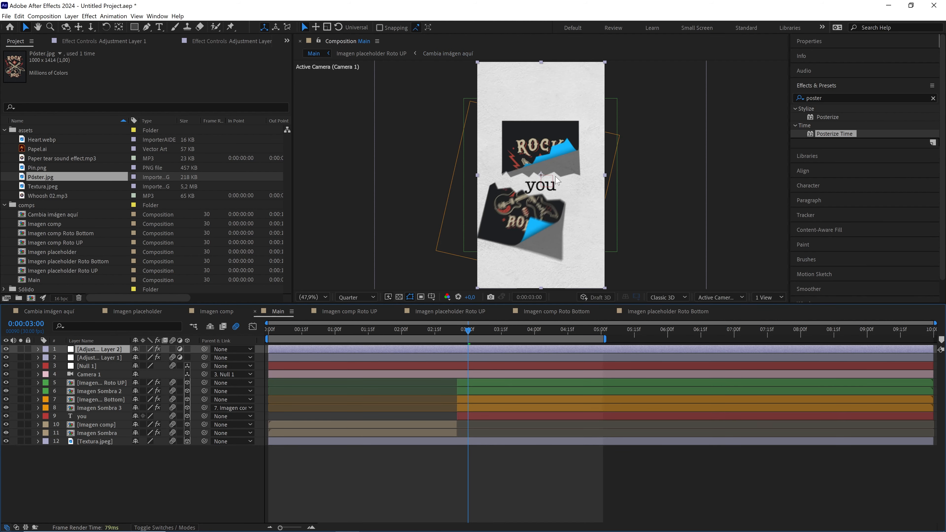
# - Set the CC Page Turn paper color of the Imagen comp Roto Bottom layer to white (FFFFFF)
pyautogui.click(489, 416)
pyautogui.click(481, 409)
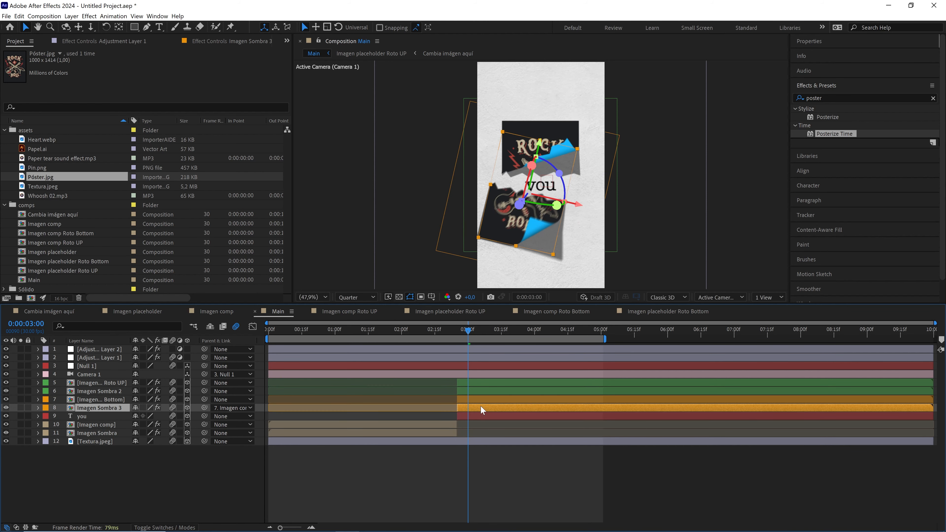
pyautogui.click(124, 41)
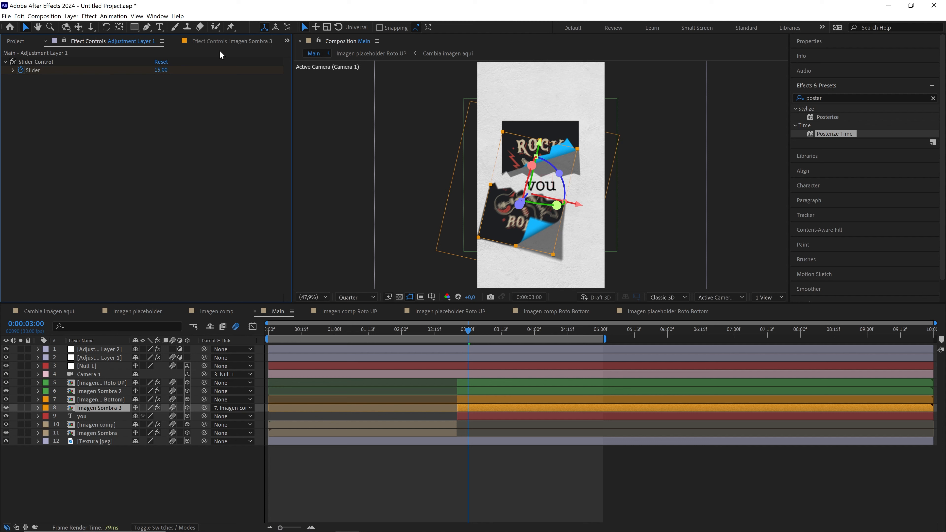
pyautogui.click(45, 41)
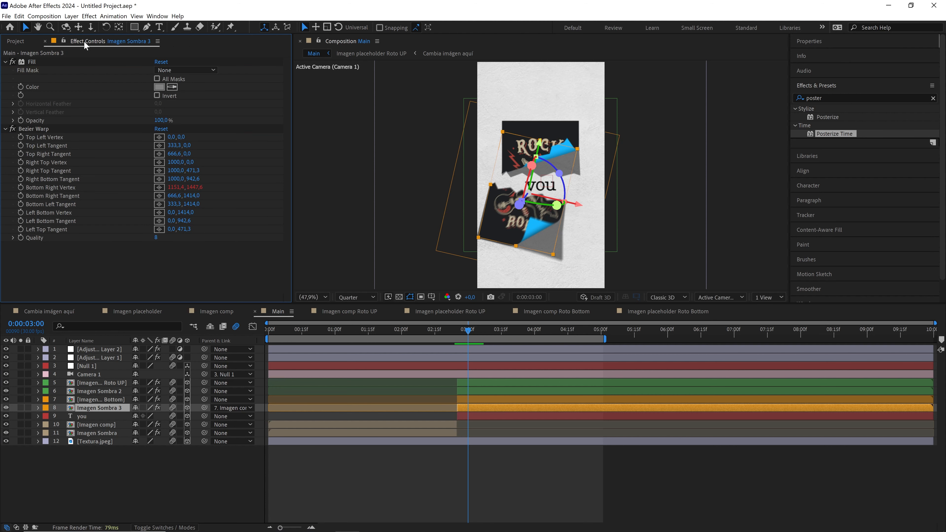
pyautogui.click(481, 398)
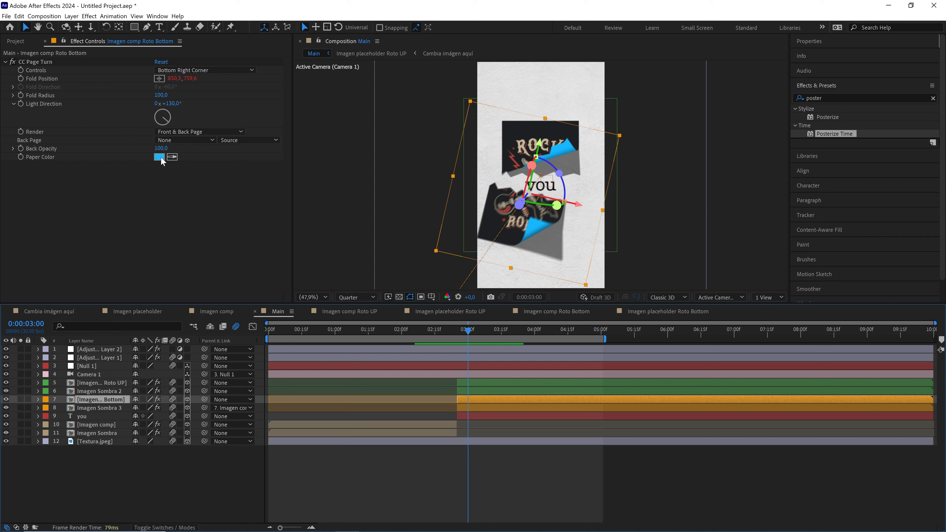
pyautogui.click(159, 157)
pyautogui.moveTo(160, 241); pyautogui.dragTo(60, 171)
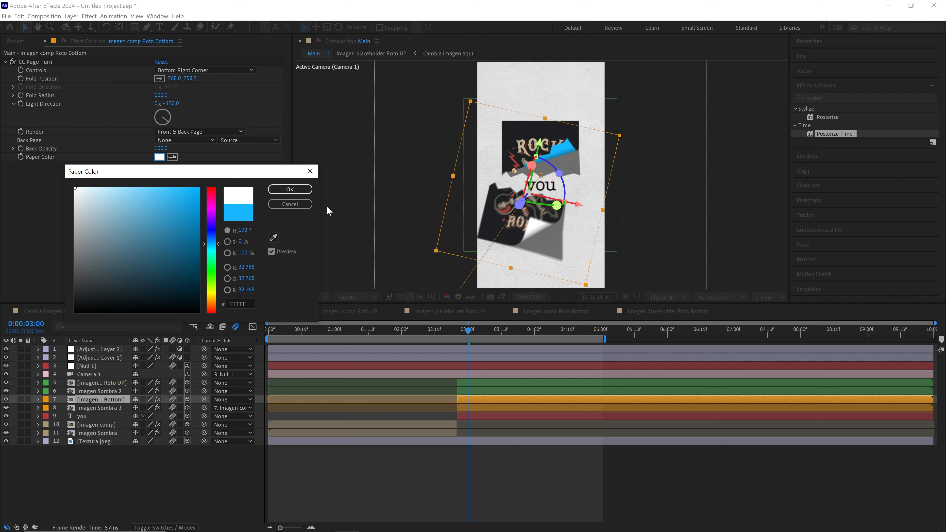
pyautogui.click(290, 190)
# - Set the CC Page Turn paper color of the Imagen comp Roto UP layer to white (FFFFFF)
pyautogui.click(484, 383)
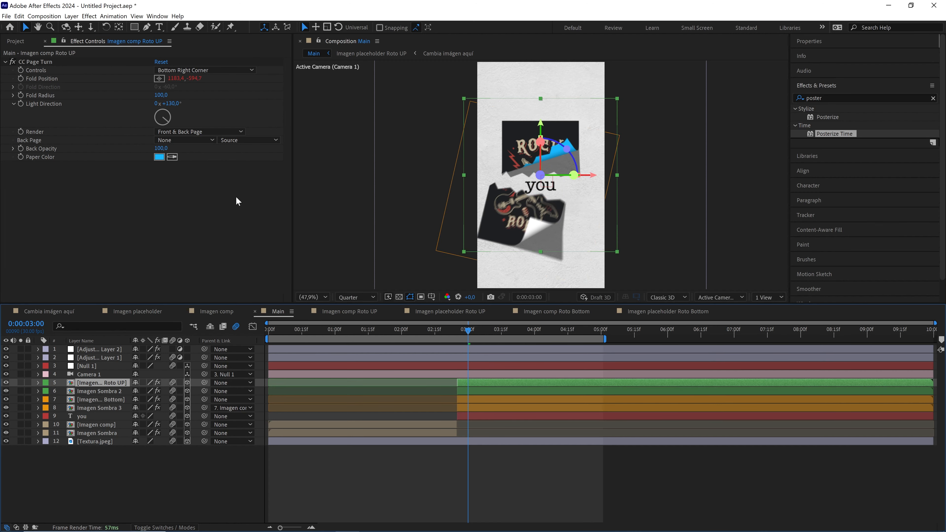
pyautogui.click(159, 157)
pyautogui.click(75, 188)
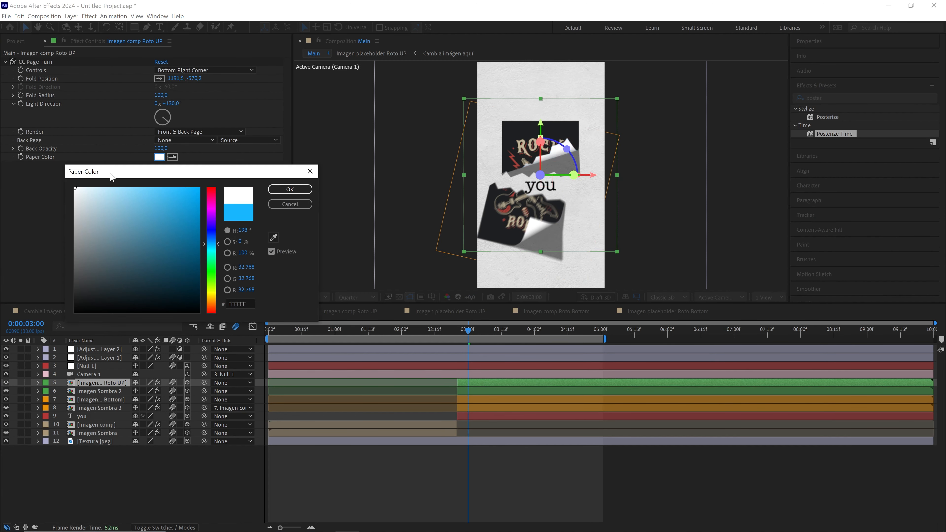
pyautogui.click(290, 189)
# - Set the CC Page Turn paper color of the Imagen comp layer to white, checking the frame at 0:00:01:26
pyautogui.click(393, 332)
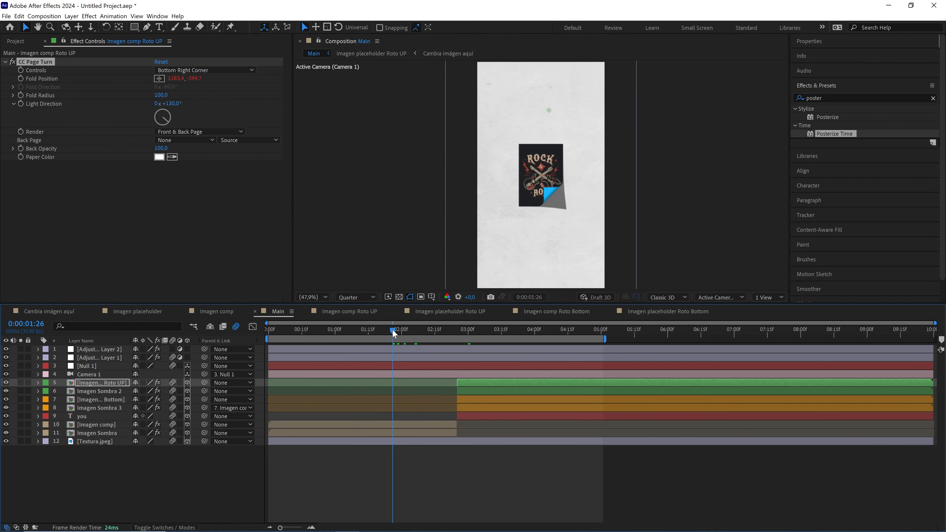
pyautogui.click(337, 426)
pyautogui.click(158, 156)
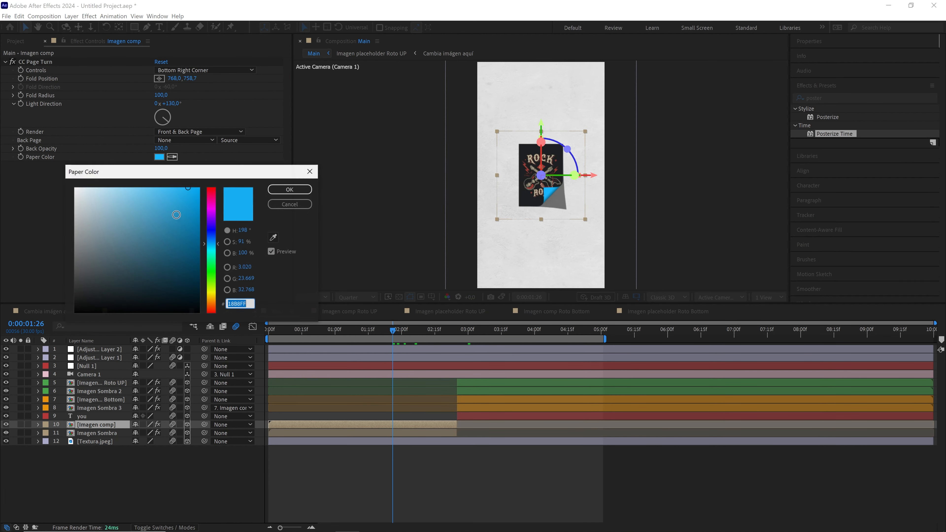
pyautogui.moveTo(86, 198); pyautogui.dragTo(56, 162)
pyautogui.click(300, 189)
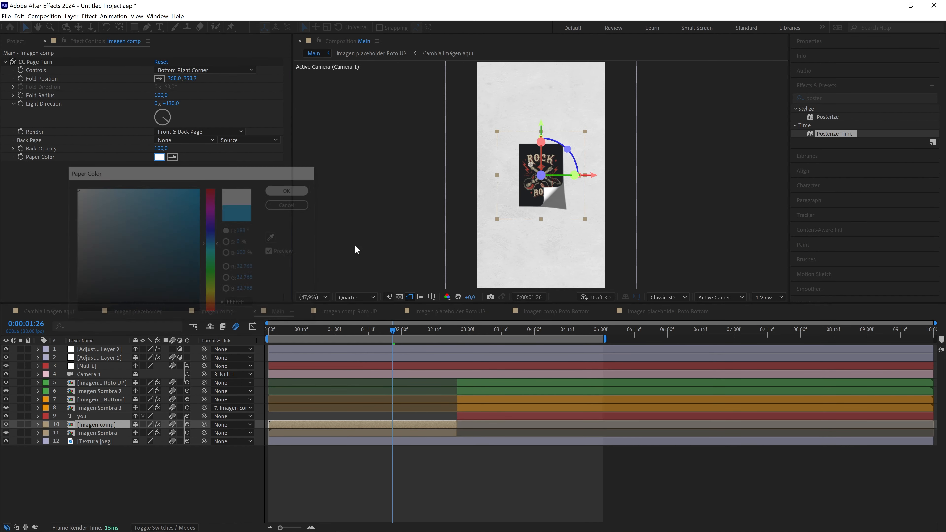
# - Preview Main from 0:00:00:00 to check the poster with its white page fold
pyautogui.click(312, 297)
pyautogui.click(313, 468)
pyautogui.click(313, 468)
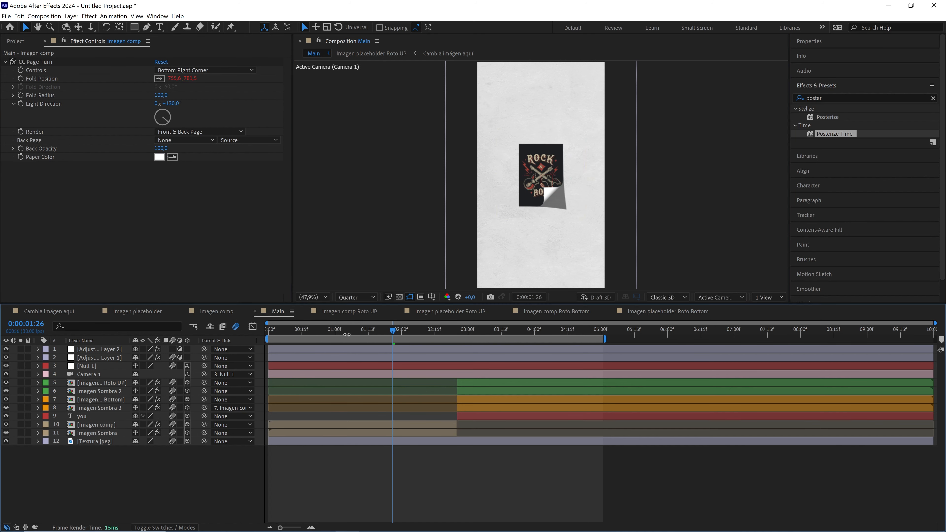
pyautogui.moveTo(307, 330); pyautogui.dragTo(237, 357)
pyautogui.press('space')
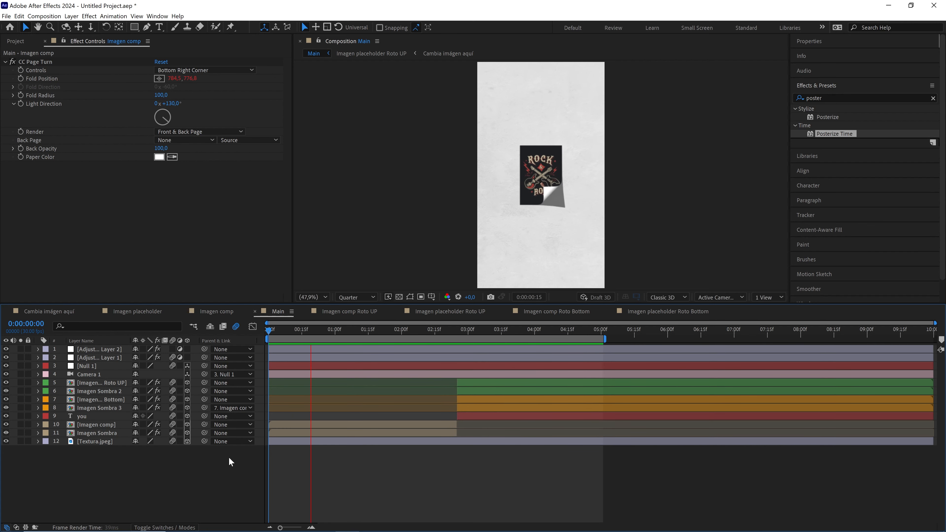
pyautogui.press('space')
# - Add Paper tear sound effect.mp3 below all layers in Main, show its waveform and start it at 0:00:02:20
pyautogui.click(29, 43)
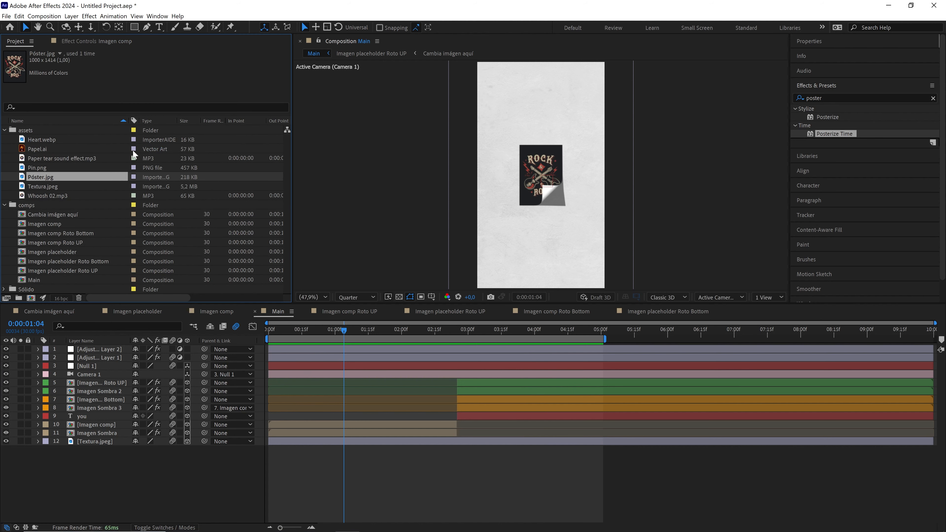
pyautogui.click(54, 193)
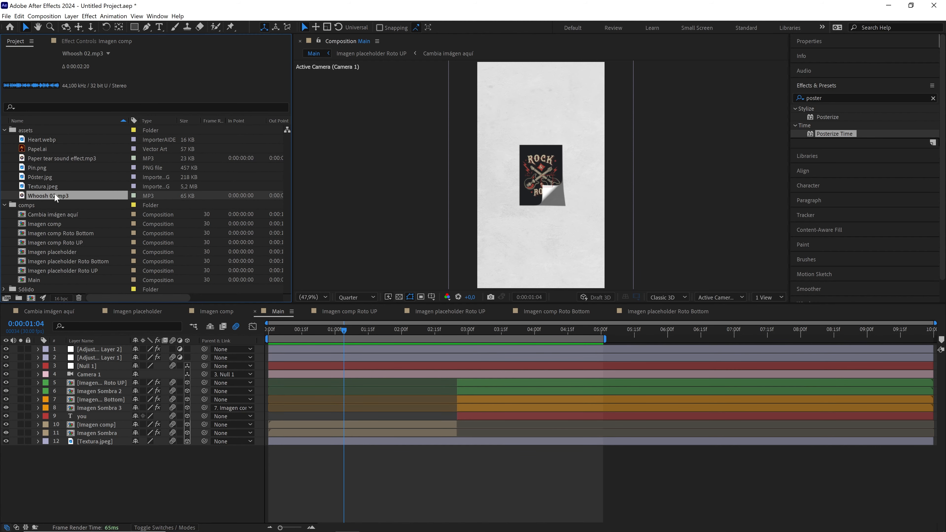
pyautogui.click(71, 160)
pyautogui.moveTo(72, 159); pyautogui.dragTo(165, 475)
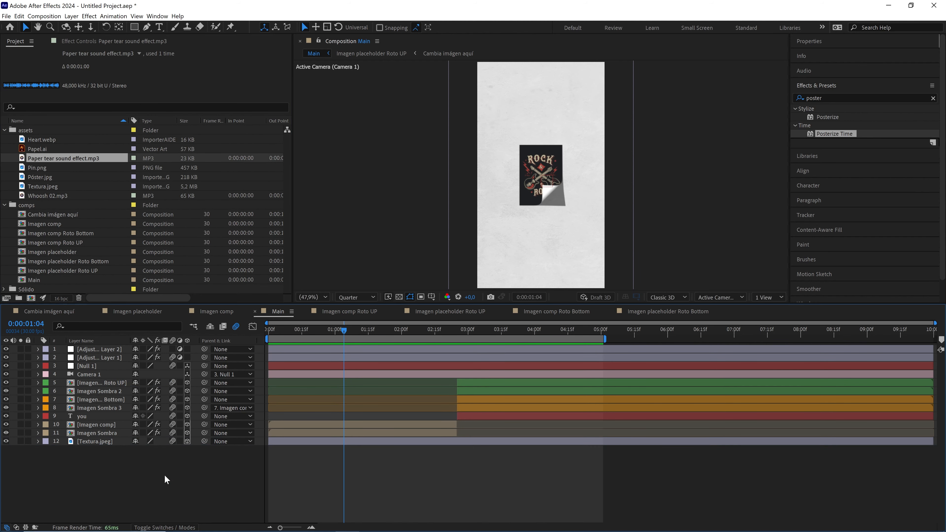
pyautogui.press('l')
pyautogui.press('l')
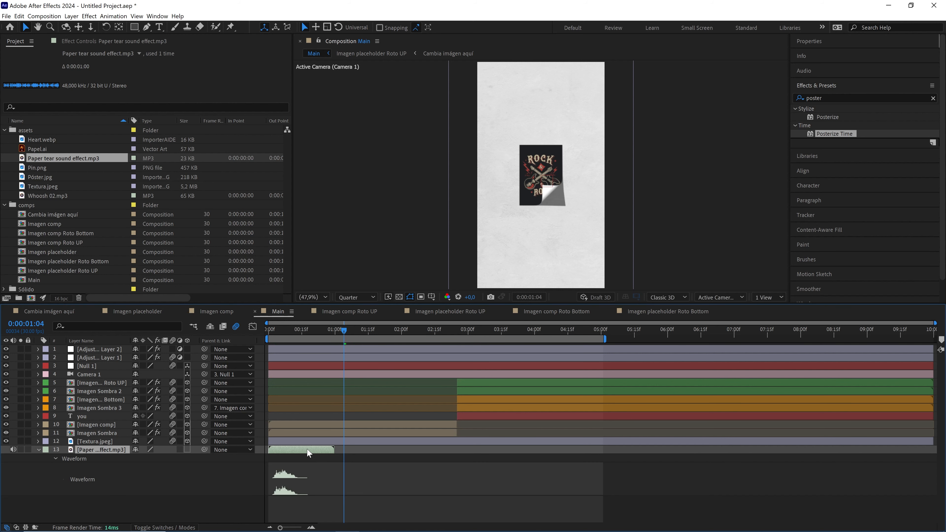
pyautogui.moveTo(307, 450); pyautogui.dragTo(483, 452)
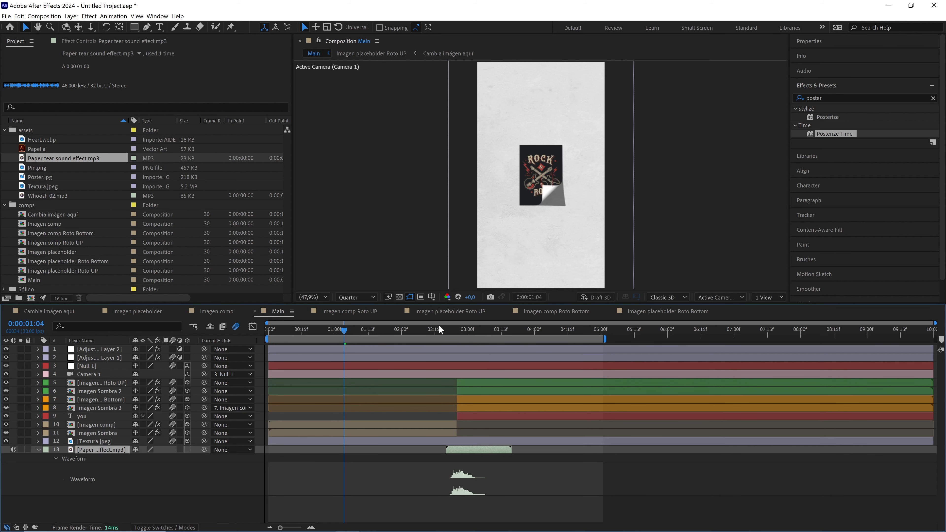
pyautogui.moveTo(439, 327)
pyautogui.mouseDown()
pyautogui.moveTo(452, 330)
pyautogui.moveTo(443, 331)
pyautogui.mouseUp()
pyautogui.press('space')
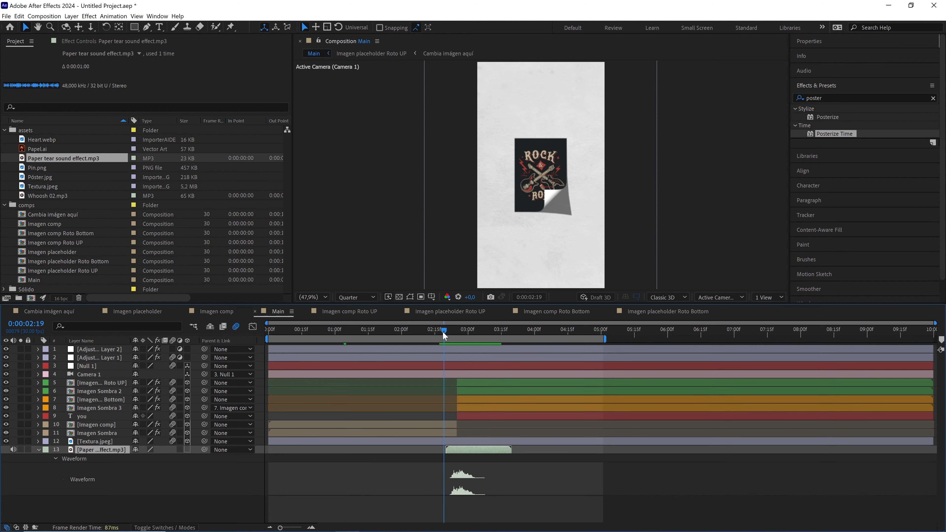
pyautogui.click(446, 332)
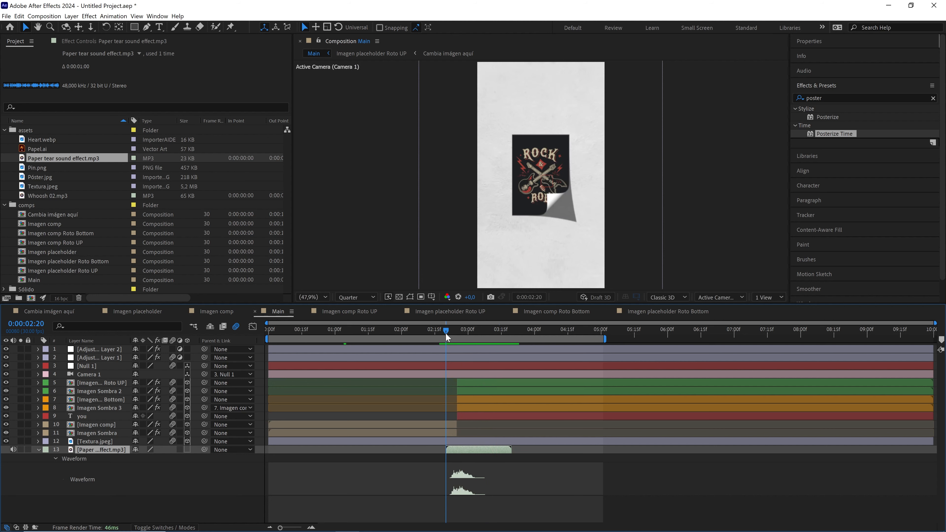
# - Add Whoosh 02.mp3 beneath the paper tear sound, place it after the tear, show its waveform and preview the timing
pyautogui.moveTo(42, 198); pyautogui.dragTo(194, 489)
pyautogui.moveTo(355, 502); pyautogui.dragTo(589, 510)
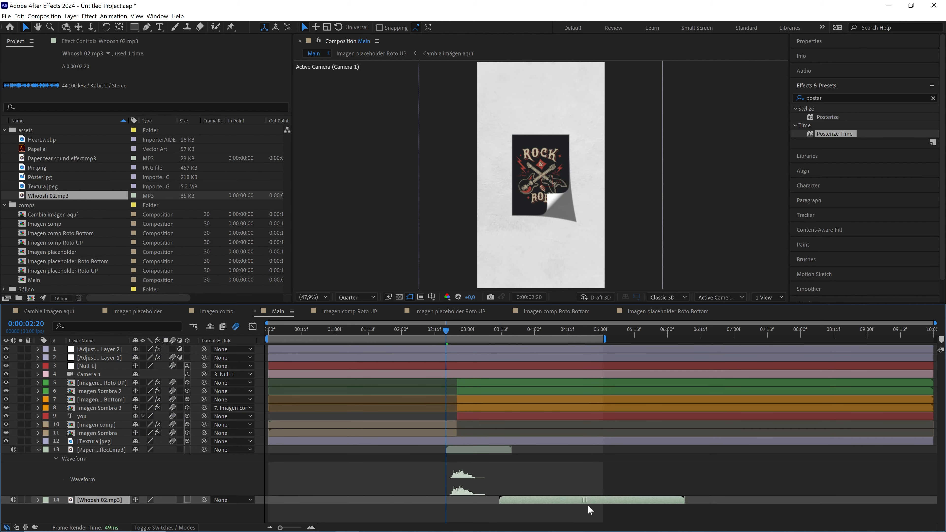
pyautogui.press('l')
pyautogui.press('l')
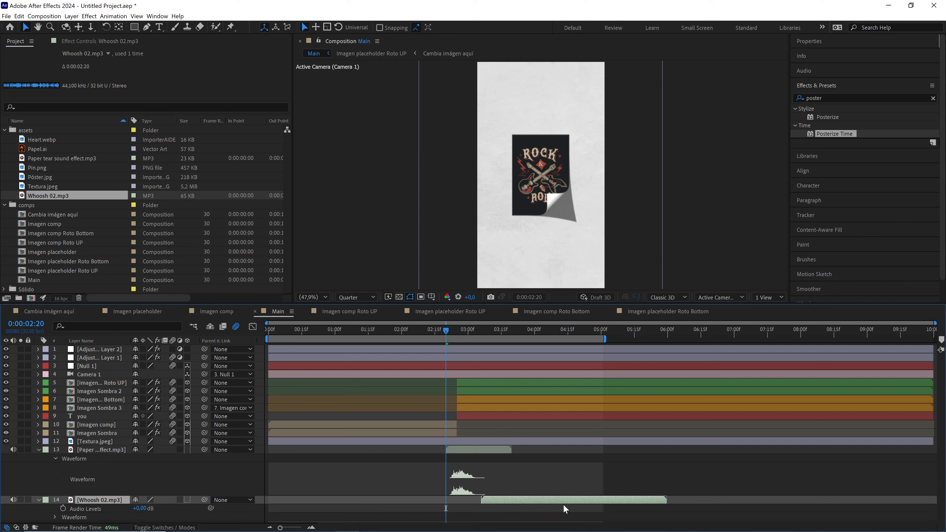
pyautogui.press('space')
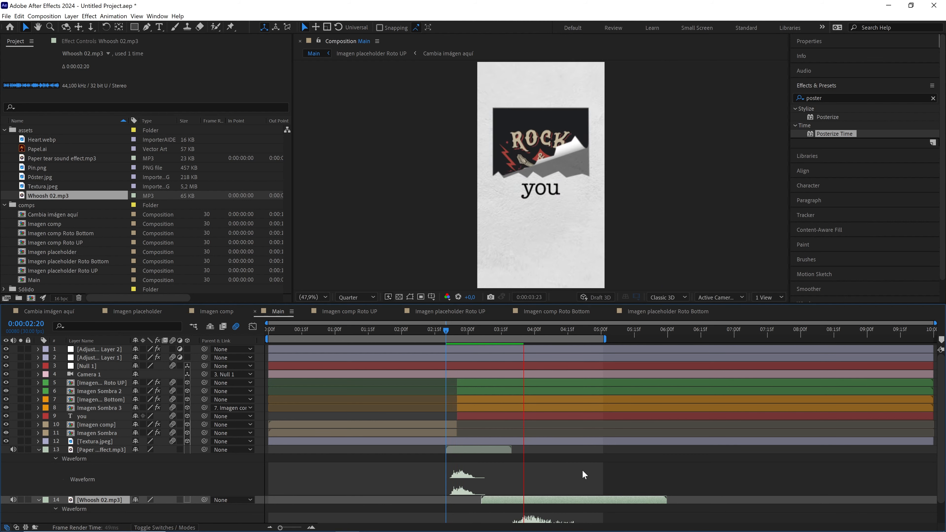
pyautogui.press('space')
# - Shift the Whoosh 02.mp3 layer to start at 0:00:03:15, enlarge the timeline and extend the work area to the sound's end
pyautogui.moveTo(530, 500); pyautogui.dragTo(551, 485)
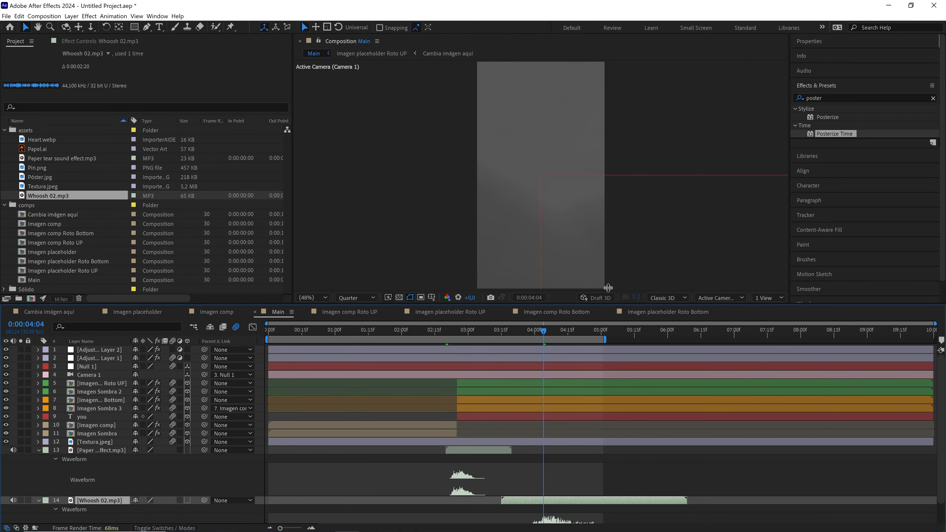
pyautogui.moveTo(608, 306); pyautogui.dragTo(604, 257)
pyautogui.moveTo(627, 290); pyautogui.dragTo(690, 291)
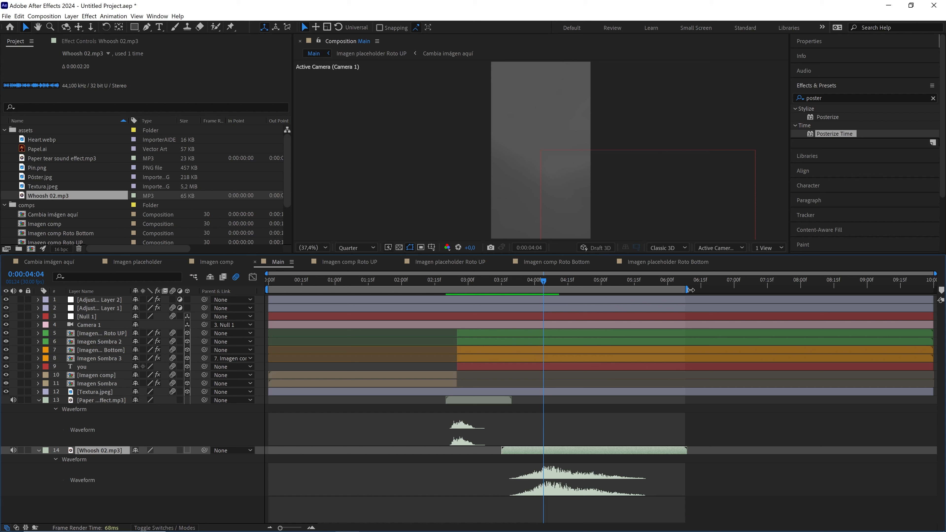
# - Review the whoosh timing against the animation between 0:00:03:15 and 0:00:04:25 with the composition fitted in the viewer
pyautogui.click(305, 249)
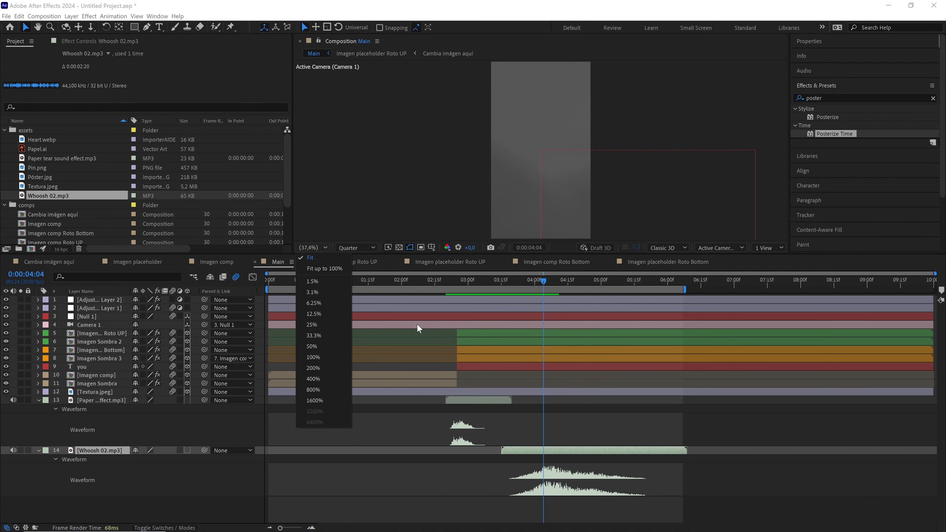
pyautogui.click(524, 287)
pyautogui.click(501, 283)
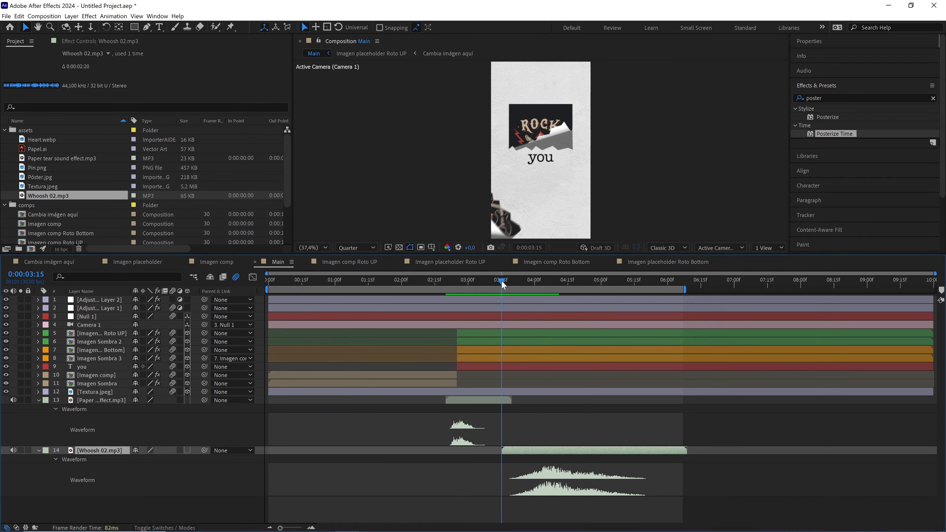
pyautogui.click(311, 249)
pyautogui.click(314, 258)
pyautogui.press('space')
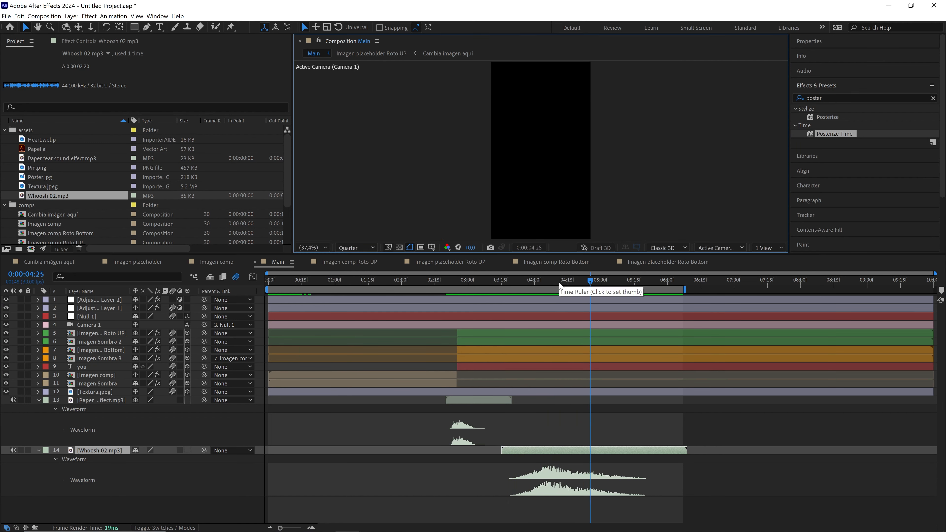
pyautogui.moveTo(558, 283); pyautogui.dragTo(522, 282)
pyautogui.click(321, 249)
pyautogui.click(315, 259)
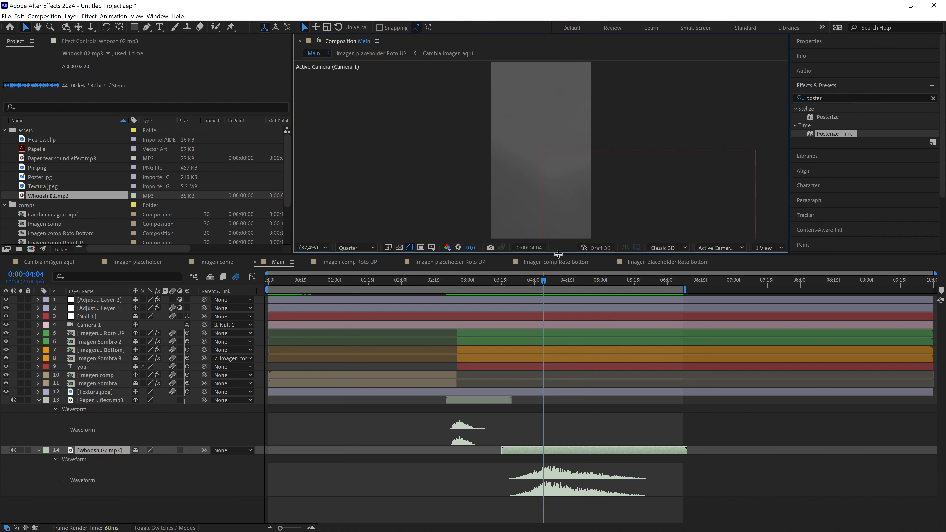
# - Enlarge the composition viewer to fill the window and play the finished animation from 0:00:00:00
pyautogui.moveTo(558, 254); pyautogui.dragTo(215, 383)
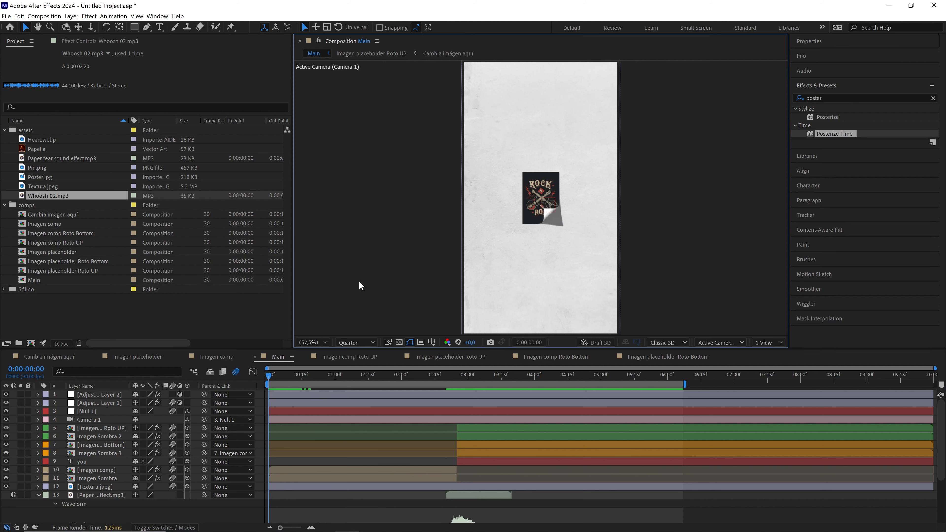
pyautogui.press('`')
pyautogui.press('space')
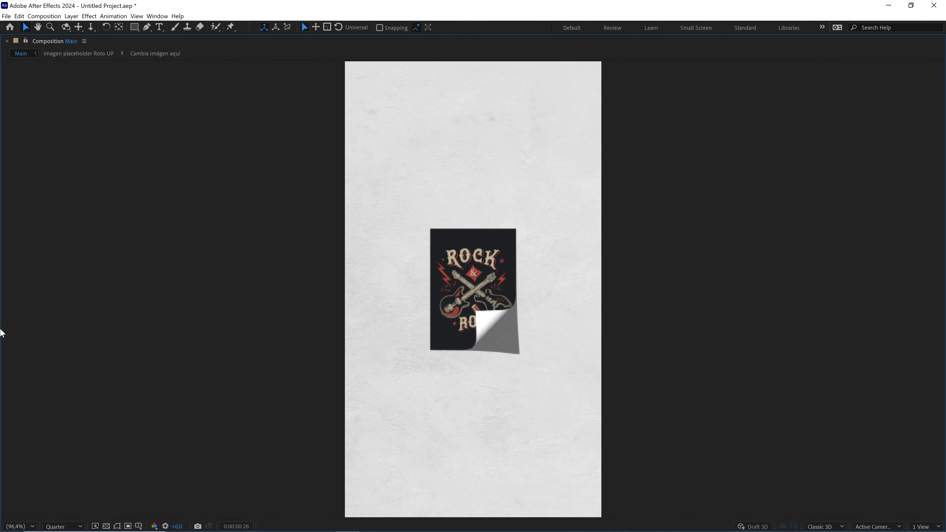